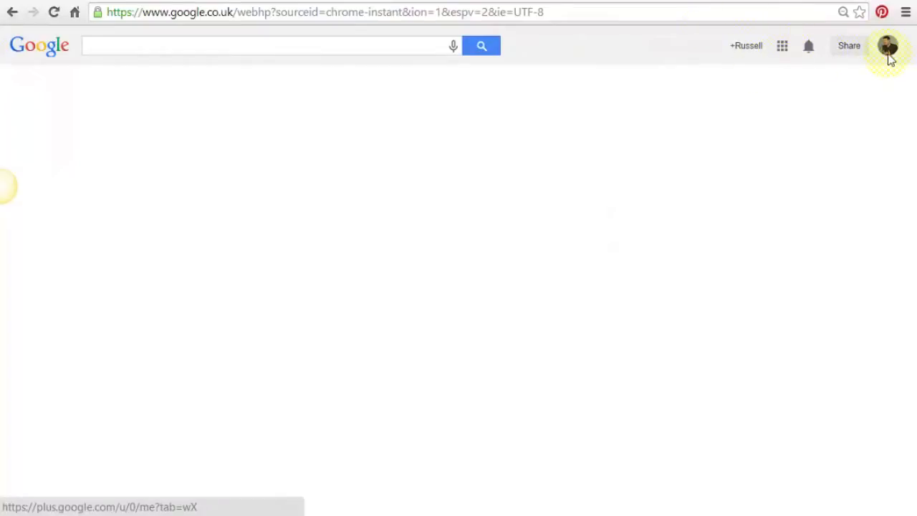
Open Blogger from the More section of the Google apps menu.
click(782, 50)
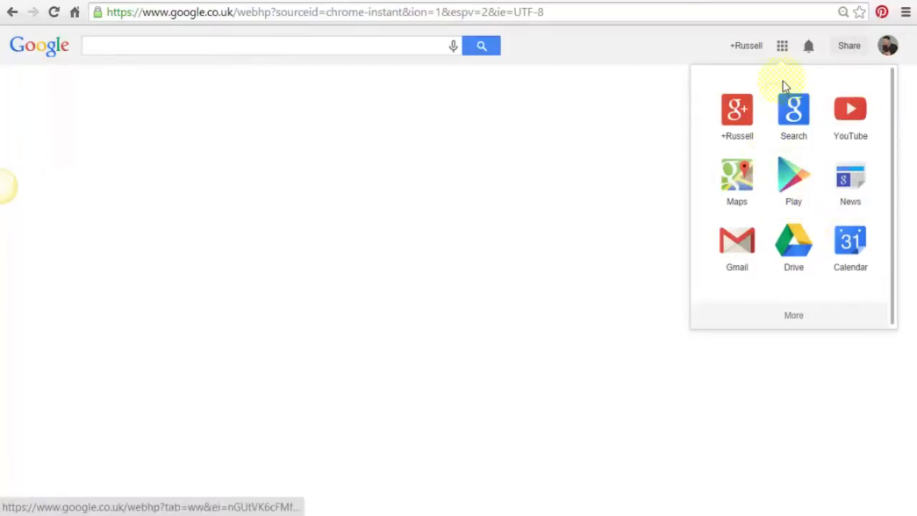
click(794, 317)
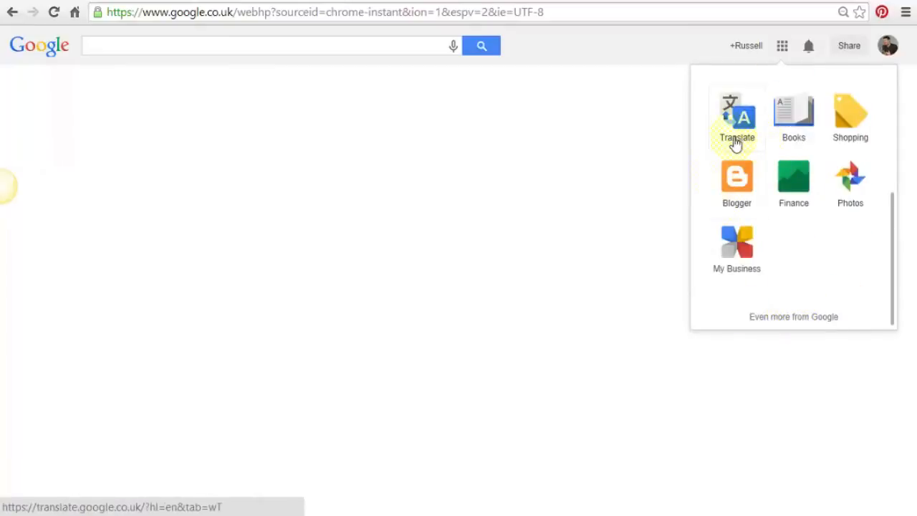
click(741, 187)
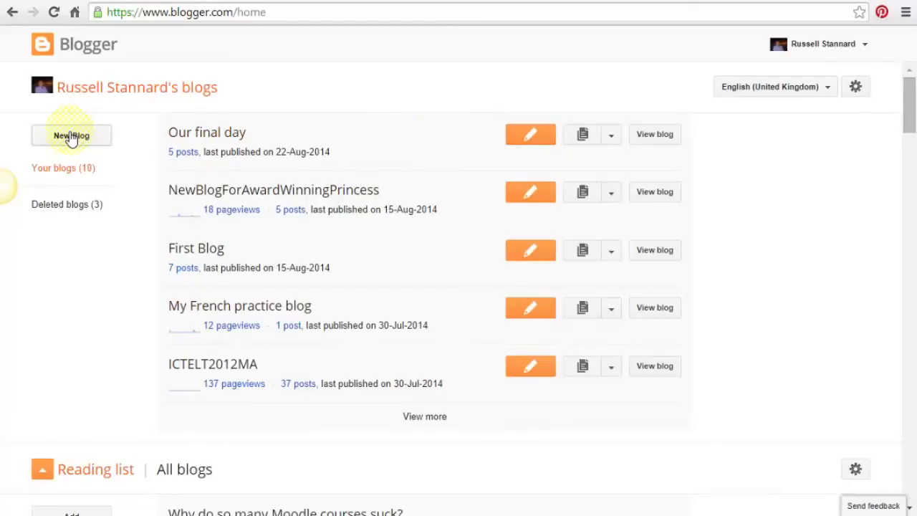
Scroll the dashboard's list of blogs and start creating a new blog.
mouse_move(908, 123)
mouse_down()
mouse_move(913, 355)
mouse_move(910, 107)
mouse_up()
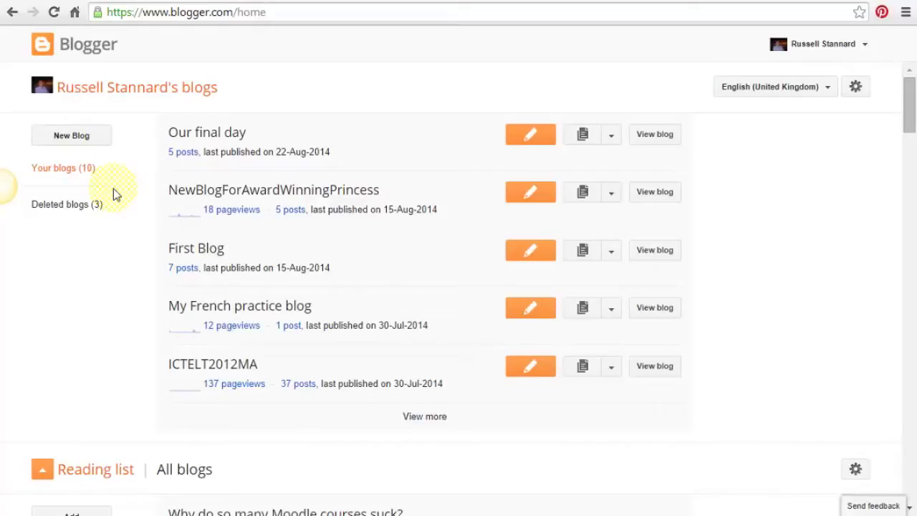
click(62, 144)
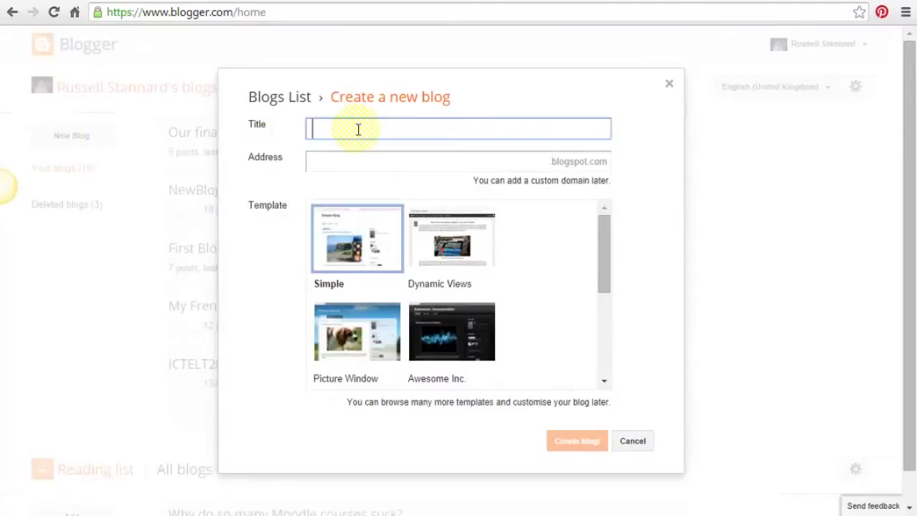
Title the blog 'teacher training videos blog' and give it the address teachertrainingvideosblog.
text(teacher tr)
key(BackSpace)
key(BackSpace)
text(her training videos blog)
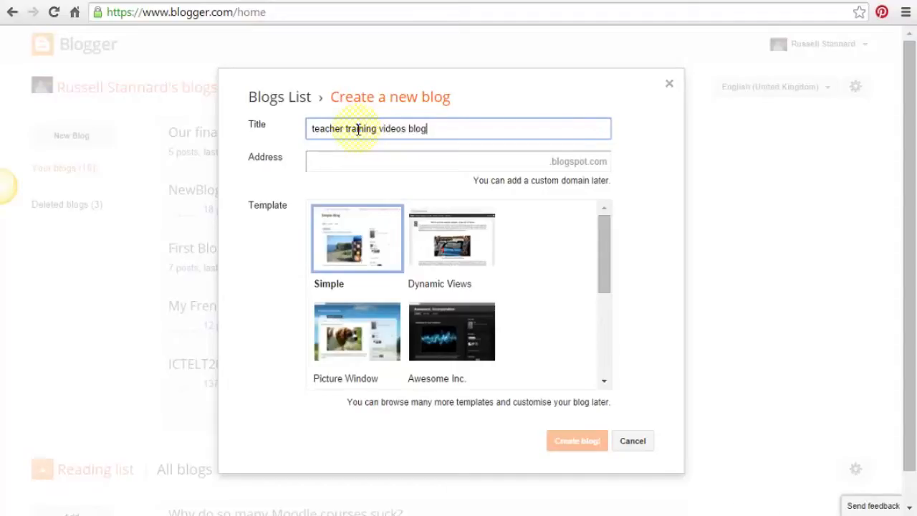
click(372, 166)
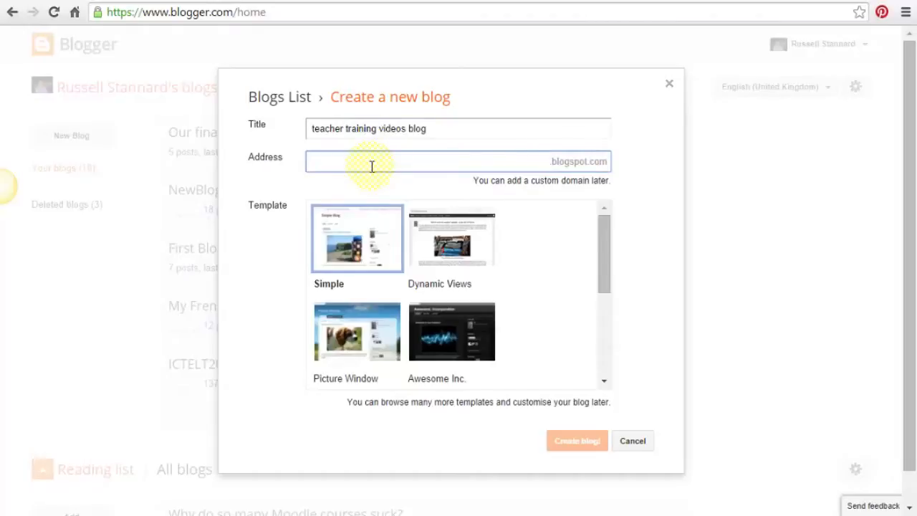
text(teacher)
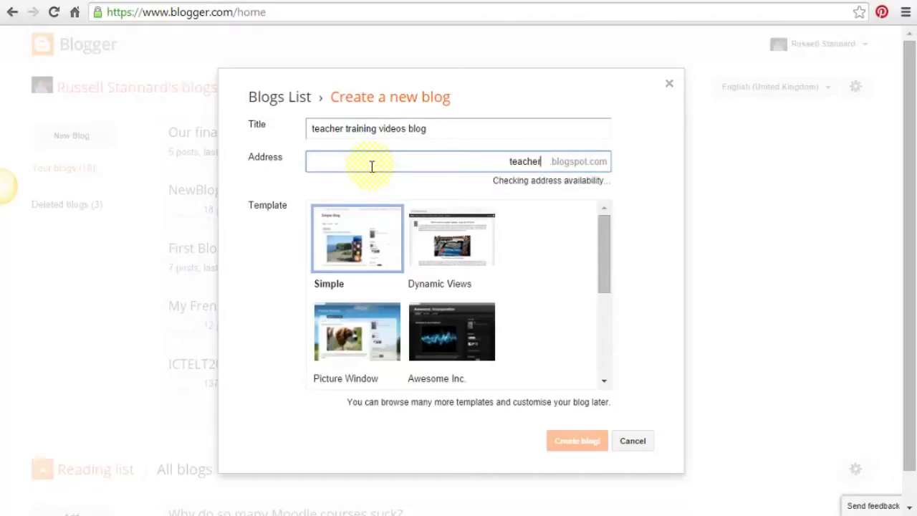
text(train)
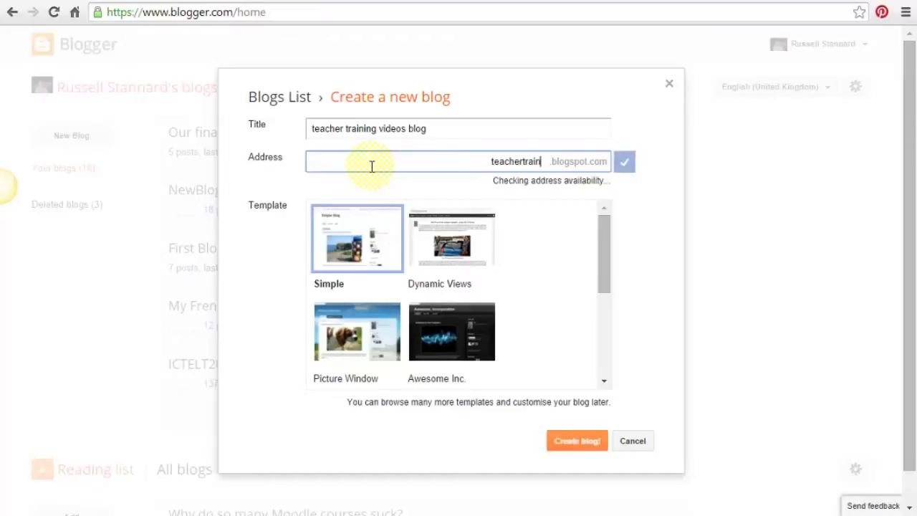
text(ingvideosblog)
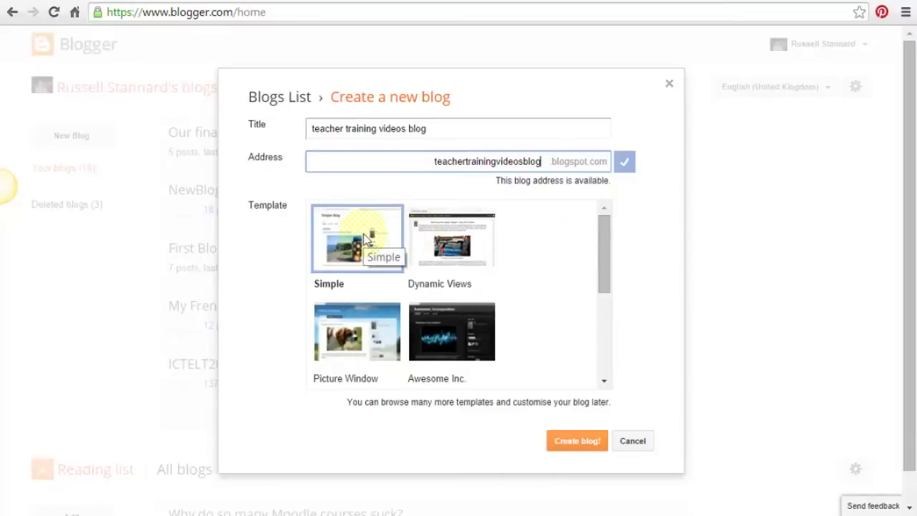
Confirm creation of the 'teacher training videos blog' with the Simple template.
click(582, 450)
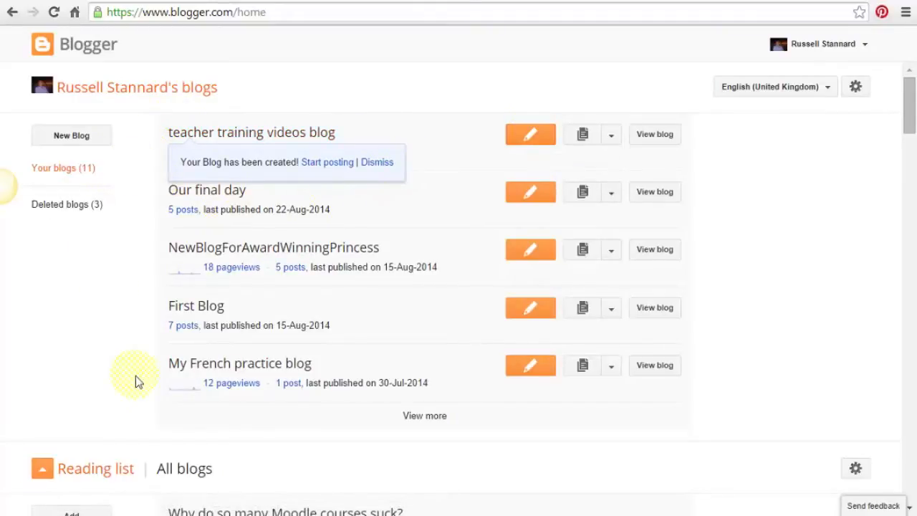
Start a new post on the blog and leave its editor in Compose view.
click(530, 135)
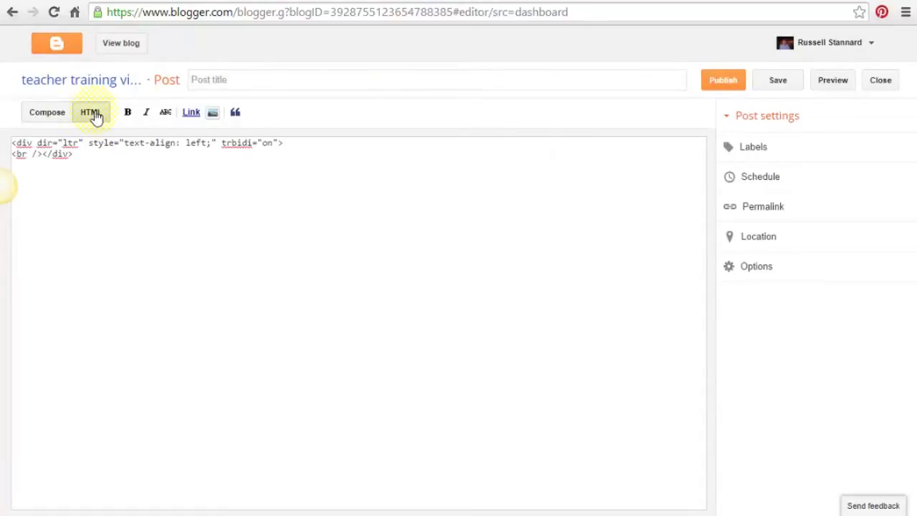
click(47, 113)
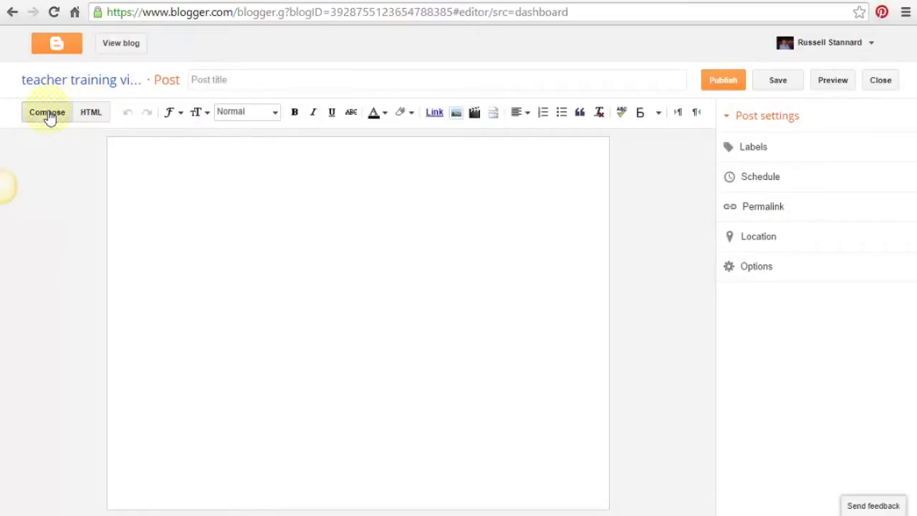
click(91, 112)
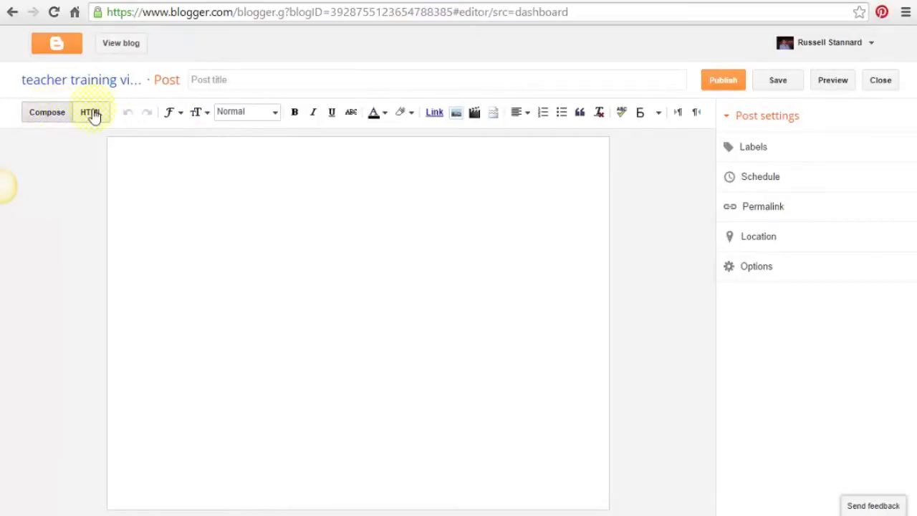
click(48, 113)
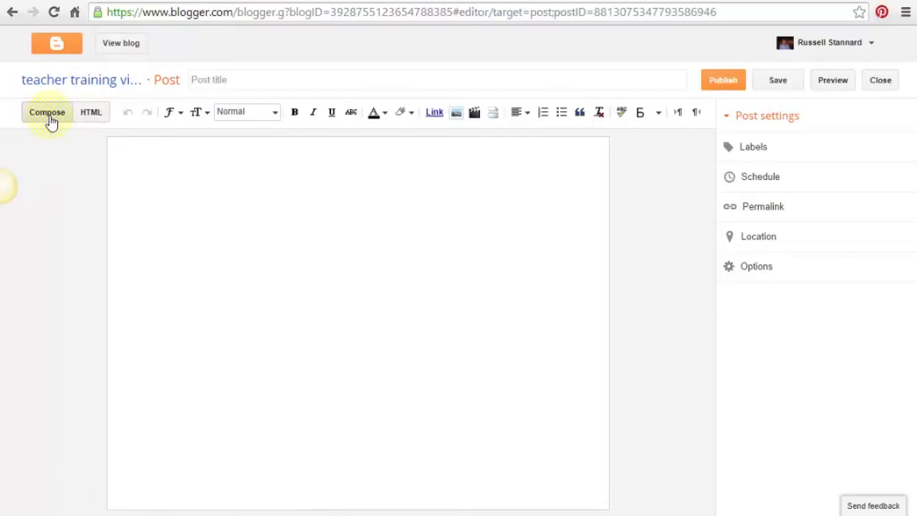
click(249, 75)
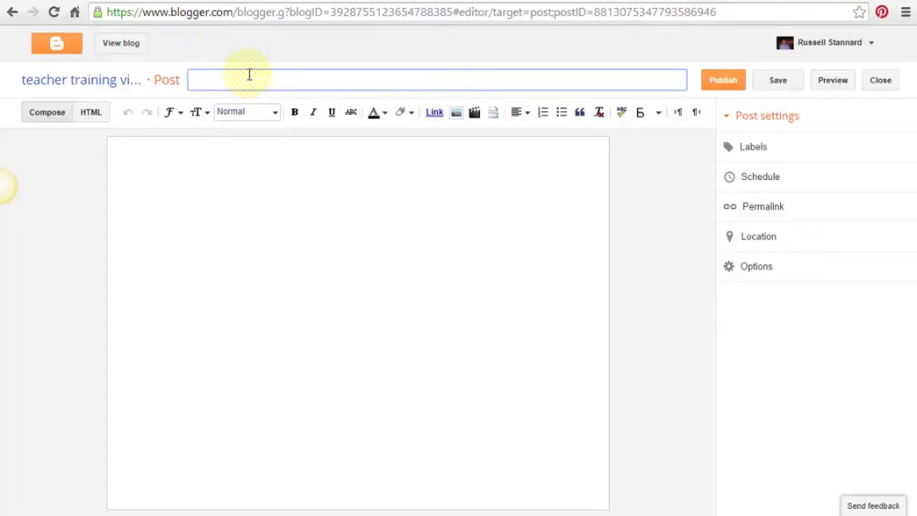
Enter 'Using ICT to develop student's fluency in speaking' as the post title.
text(Using ICT to develop student's)
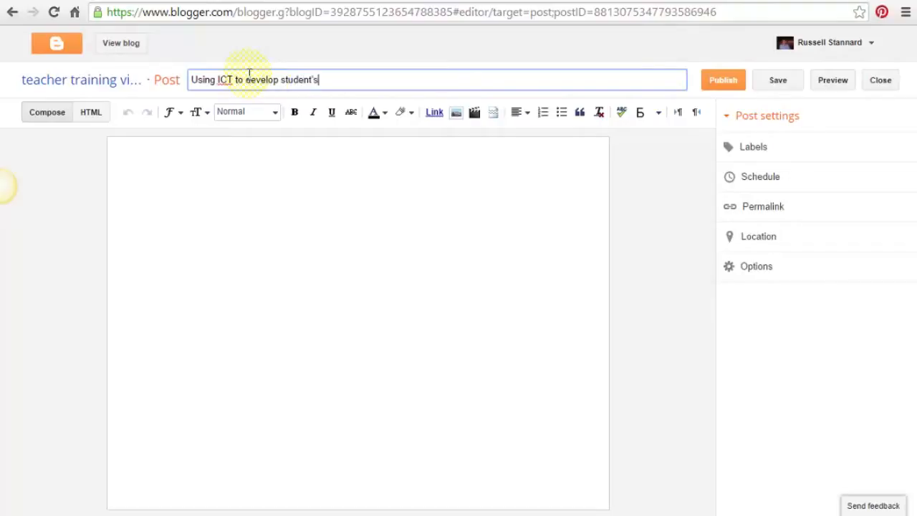
text( fluency in speaking)
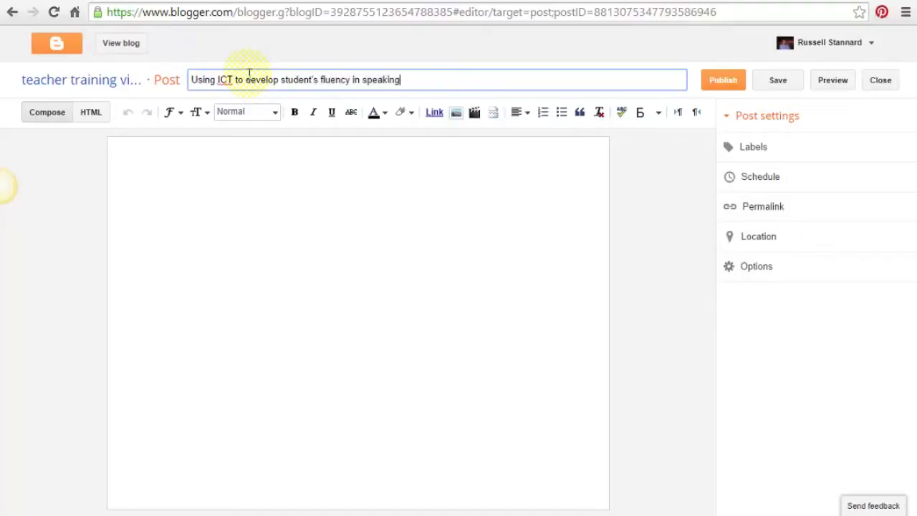
click(211, 156)
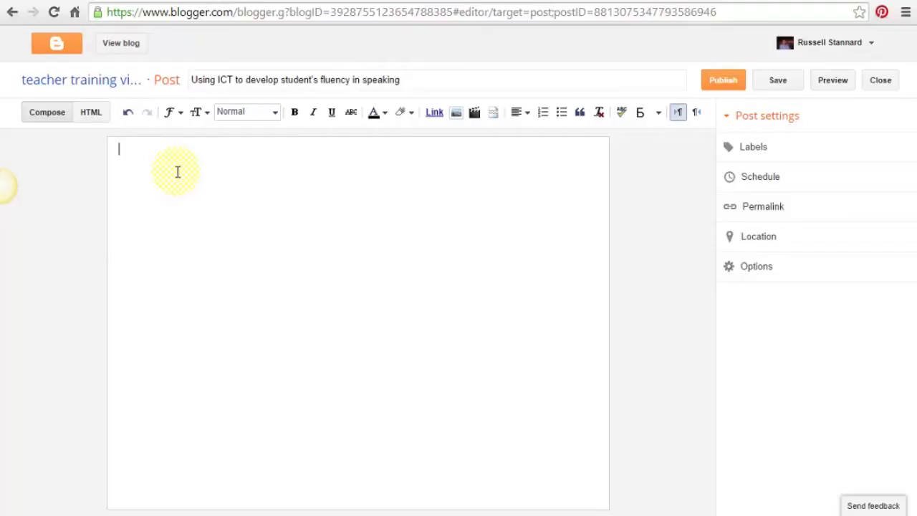
Type 'Why ICT can help develop speaking', format it as a Heading, and begin a normal line below.
text(Why )
text(ICT can)
text( help)
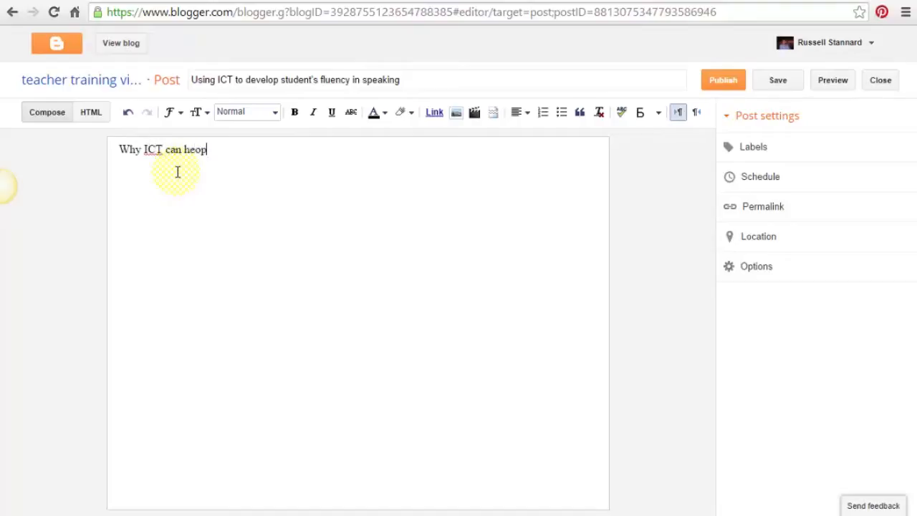
text( develp)
key(BackSpace)
key(BackSpace)
text(op sts)
key(BackSpace)
key(BackSpace)
key(BackSpace)
text(speaking)
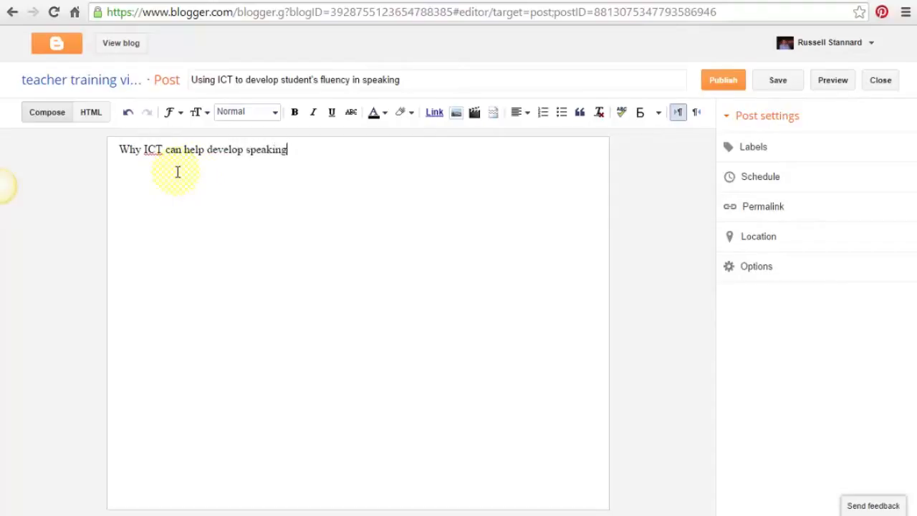
drag(293, 150, 118, 149)
click(275, 113)
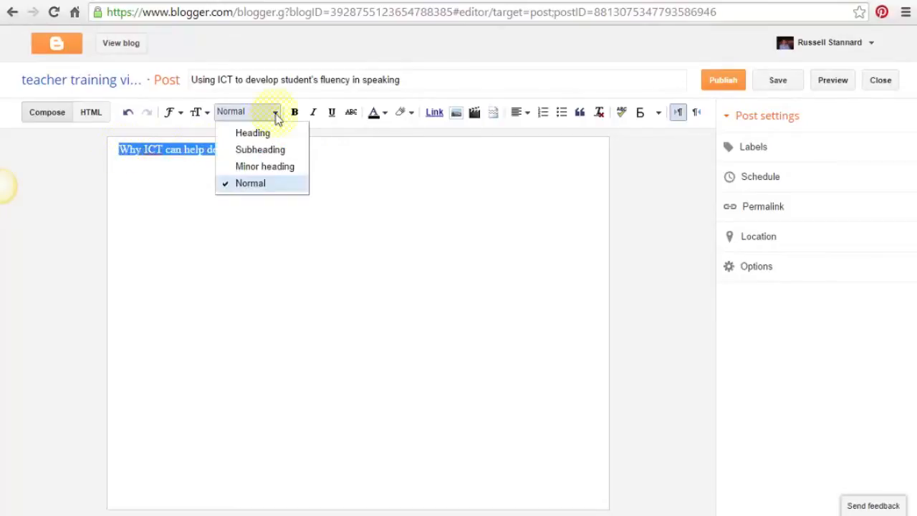
click(256, 136)
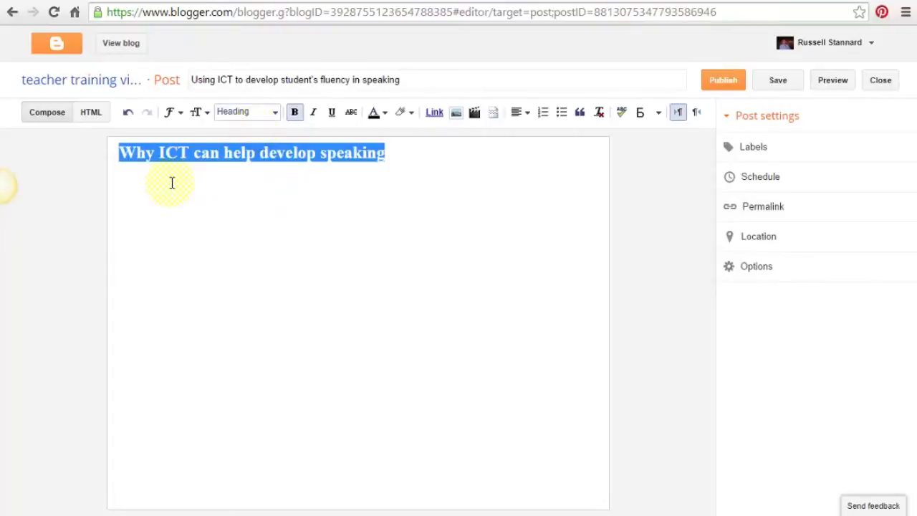
click(415, 155)
key(Return)
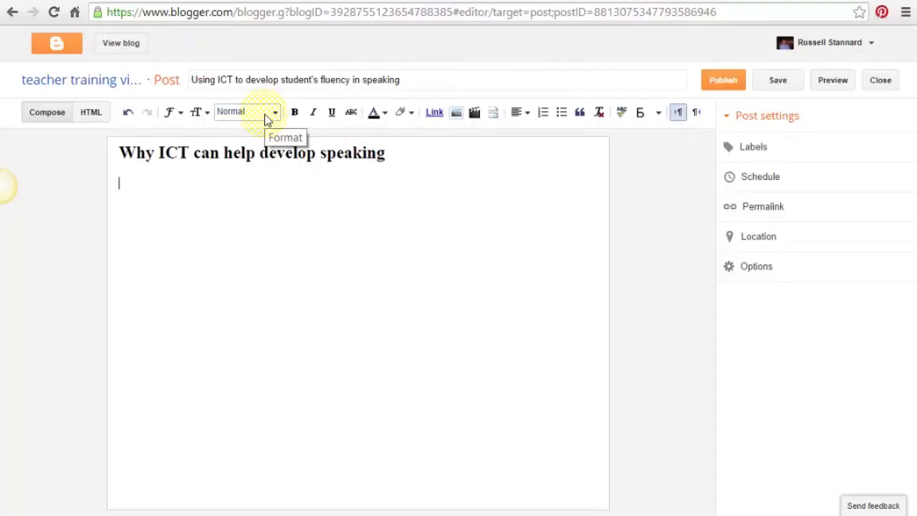
Add a filler paragraph under the heading, then type 'This is a subtitle' on a new line.
text(ladsfslfjldsjf fljldasjf fl)
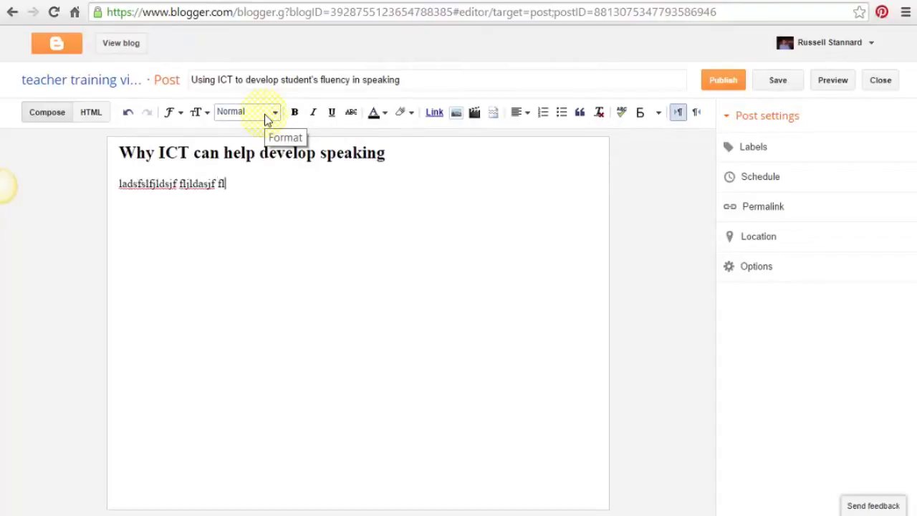
text(jsafl jf sldfjslkdfjsda flkdsjflsjfklsadjf s)
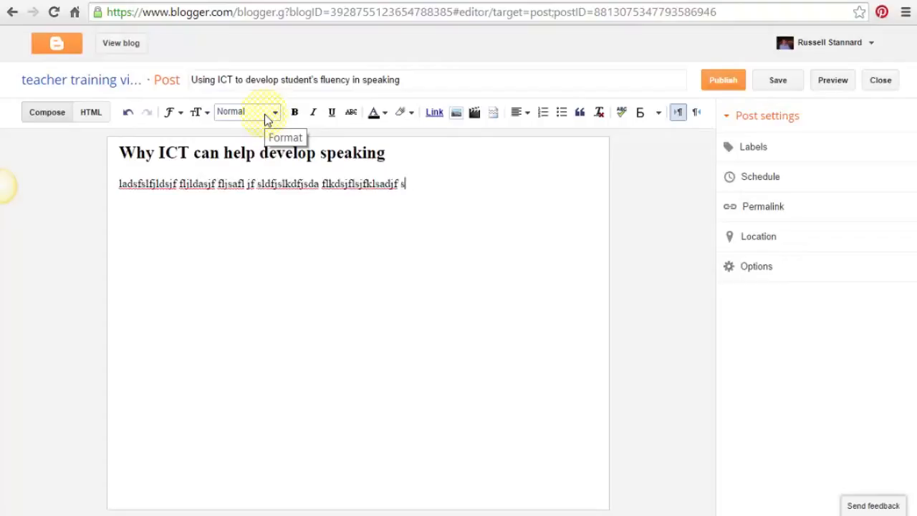
text(dflkjsdfkljsdfkljsdfkljfkljaslfkjsdfkljsdlkfjsdlkfjsdaklfjsdalfj)
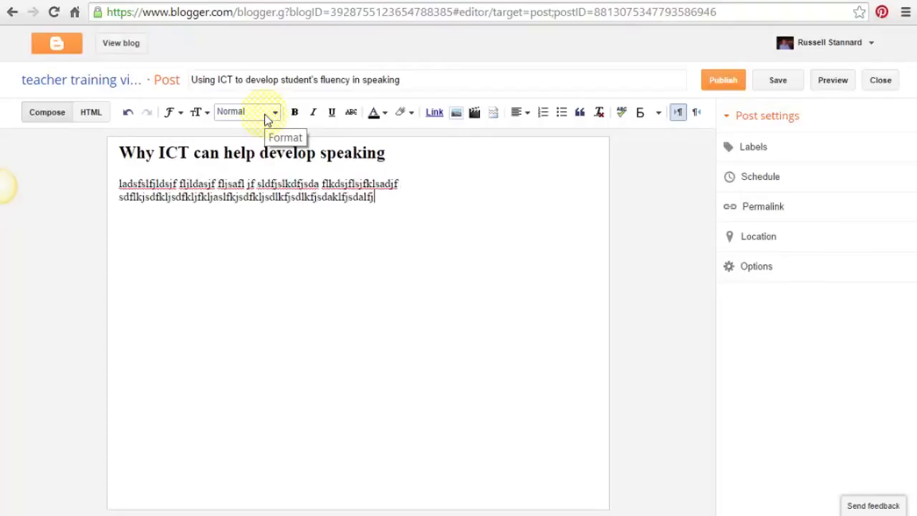
text(ldskjfkdsljflkdsjfklsdjflskdjfklsdjflksj fjsd)
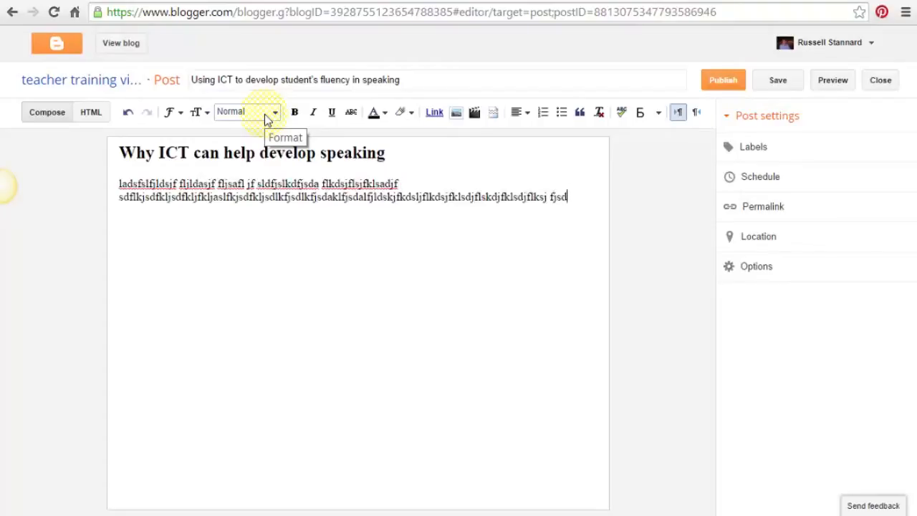
text(ljfdsljfslkfjslkfjsdlfjsdlfjsdlfj flkasjfl)
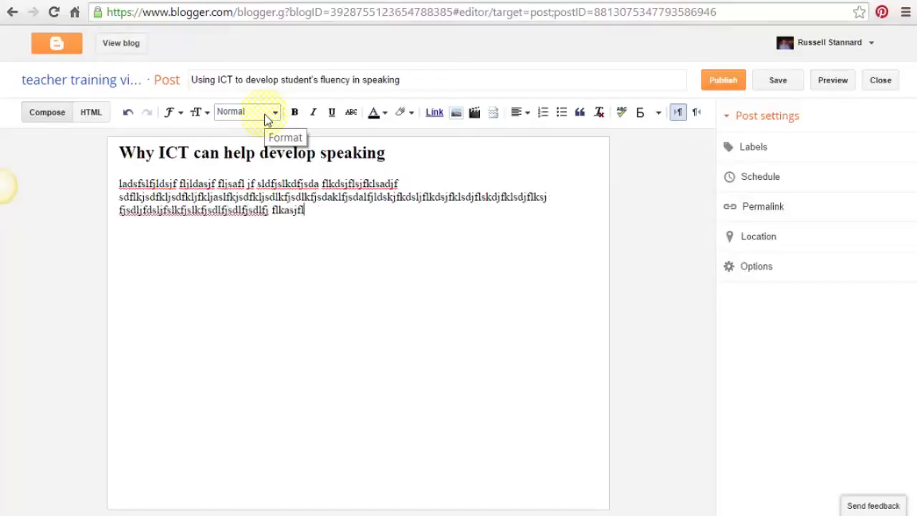
text(ksdjflksdjflkdsjflkdfjdslkfjldfjds  jf)
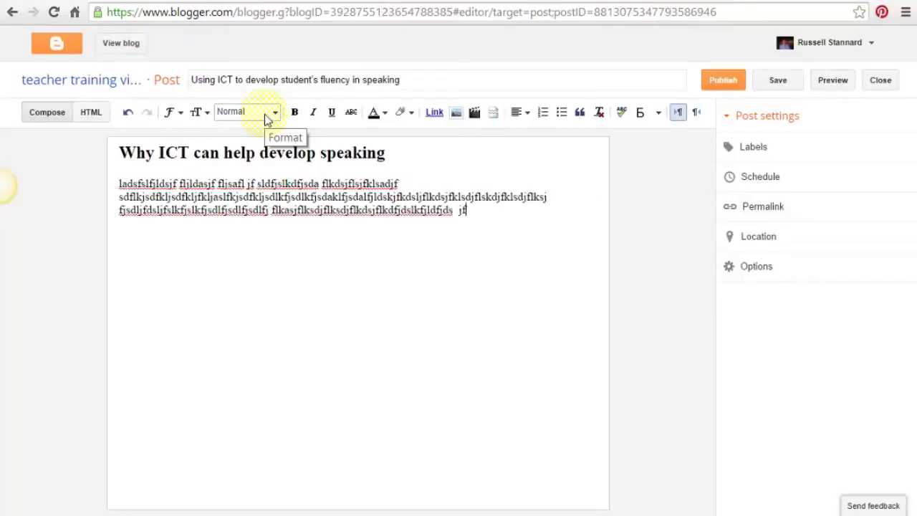
text(lkdsfjldskjfldskfjdlkfjdslfjdsf kldjdlkjf)
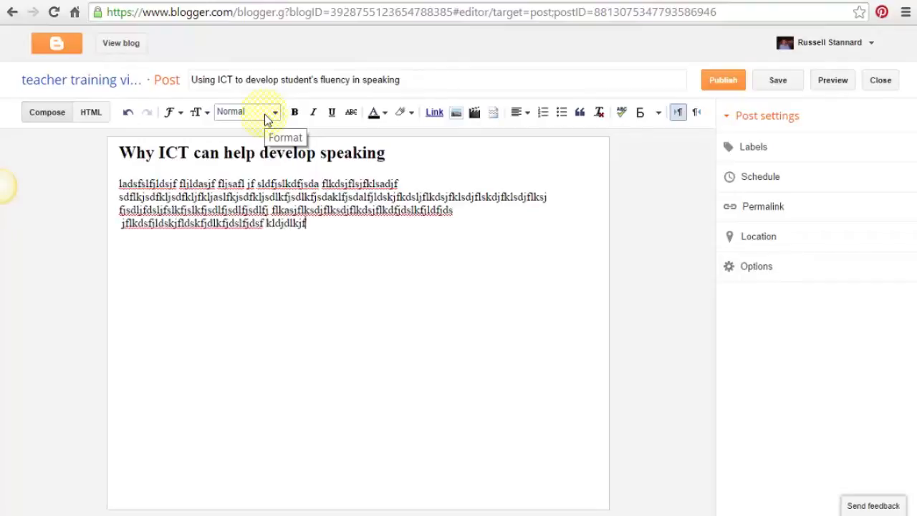
text(kldskdjl)
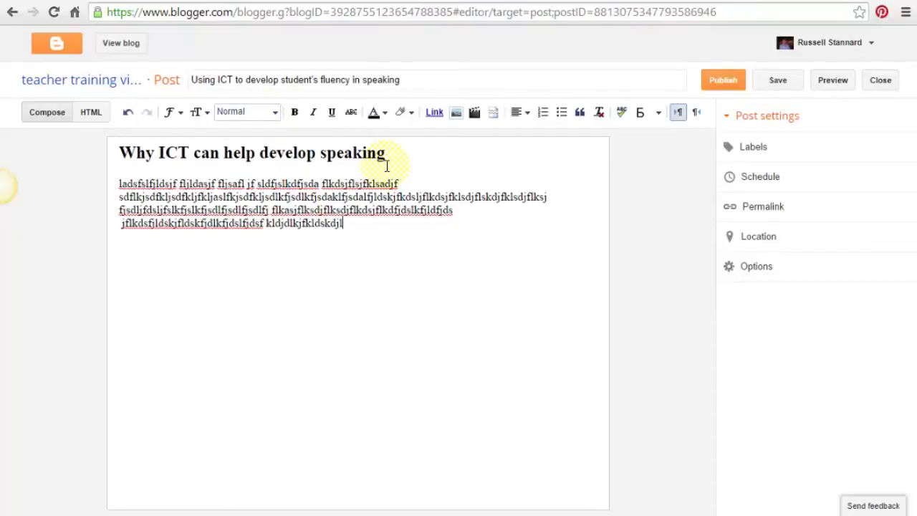
key(Return)
text(This i)
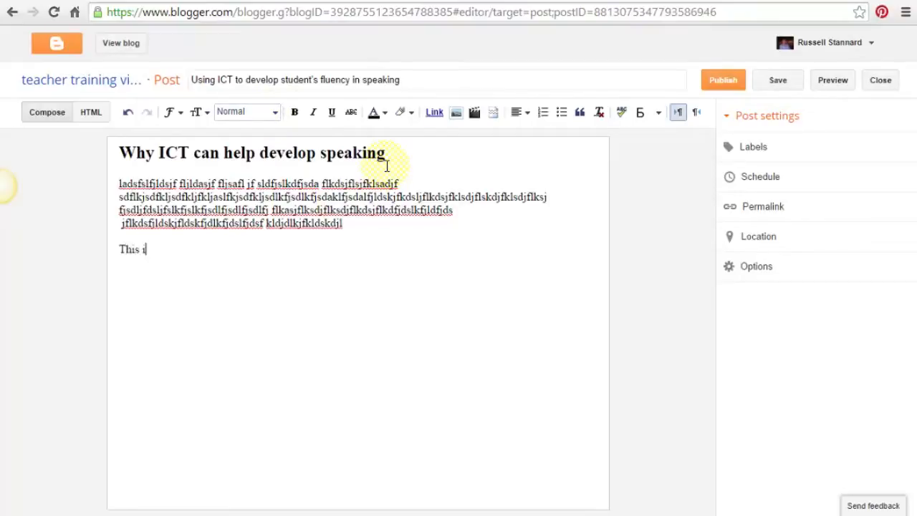
text(s a subj)
text(itle)
Format 'This is a subtitle' as a Subheading and type a filler paragraph beneath it.
drag(195, 250, 116, 249)
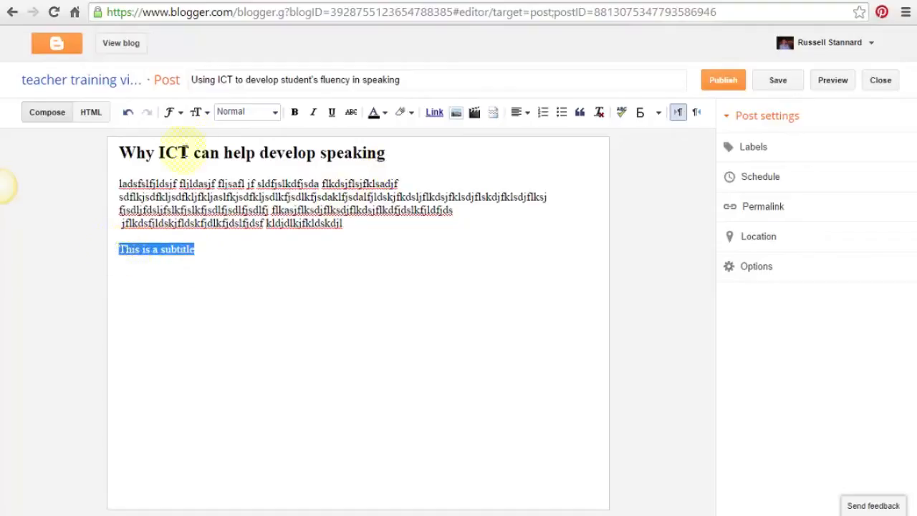
click(274, 114)
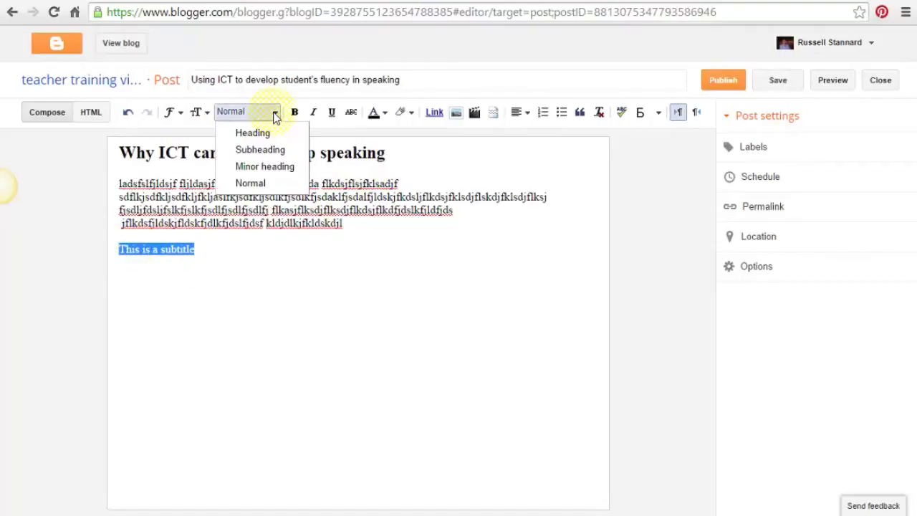
click(260, 149)
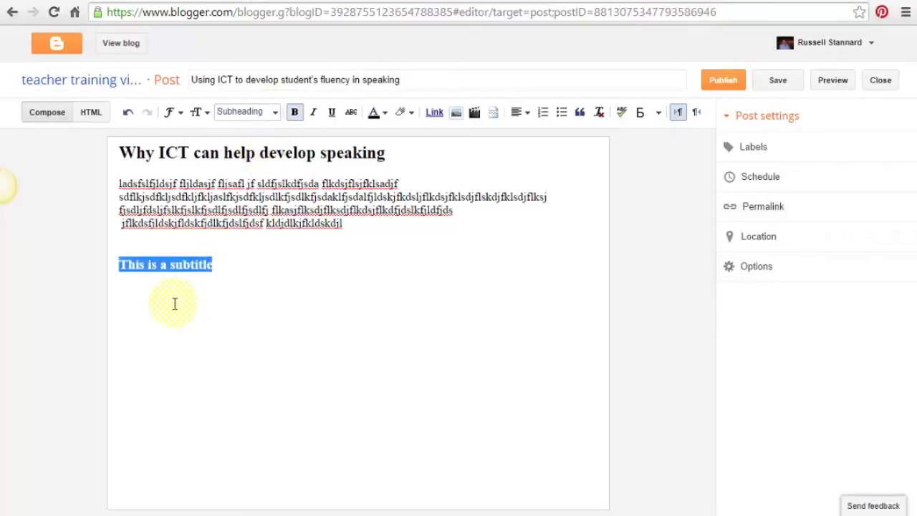
click(147, 295)
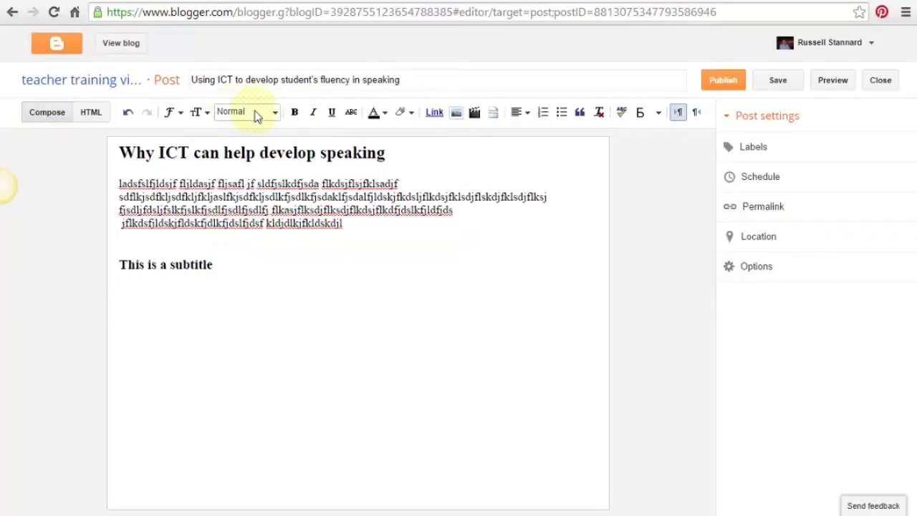
text(jfdsljadslfjslfjsldfj)
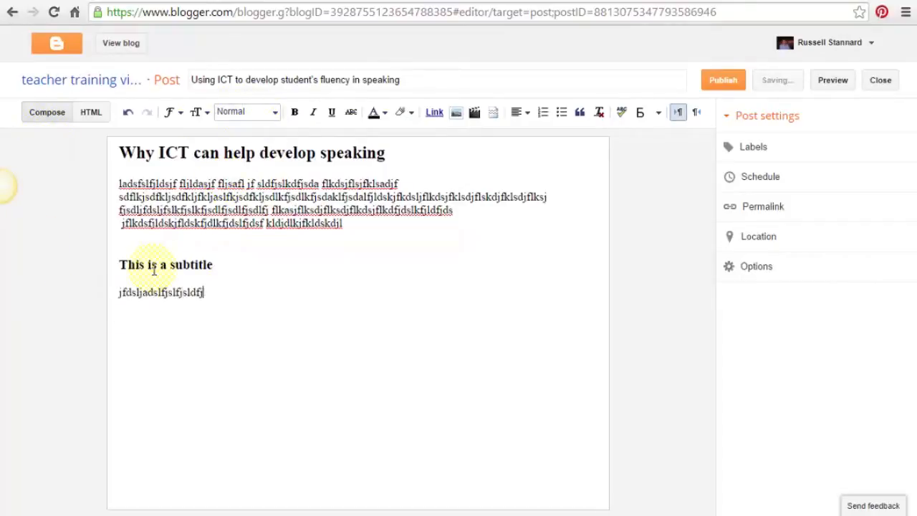
text(lsjflsdjflsdjflkdsjfklsdjf flkjadsflkjsdalfkjsdlfk)
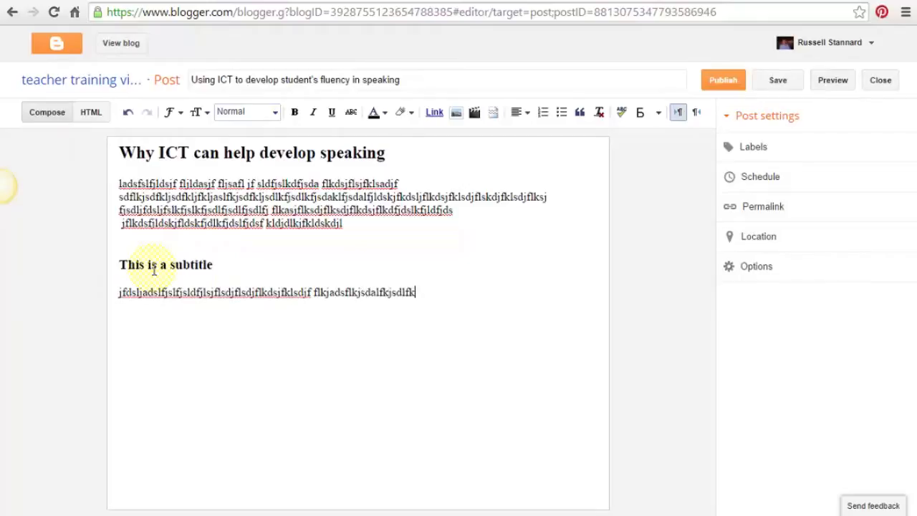
text(jdsflkjsdflkkdsjfljdsfkljsdflkdflksadjfkldsajflkdjf)
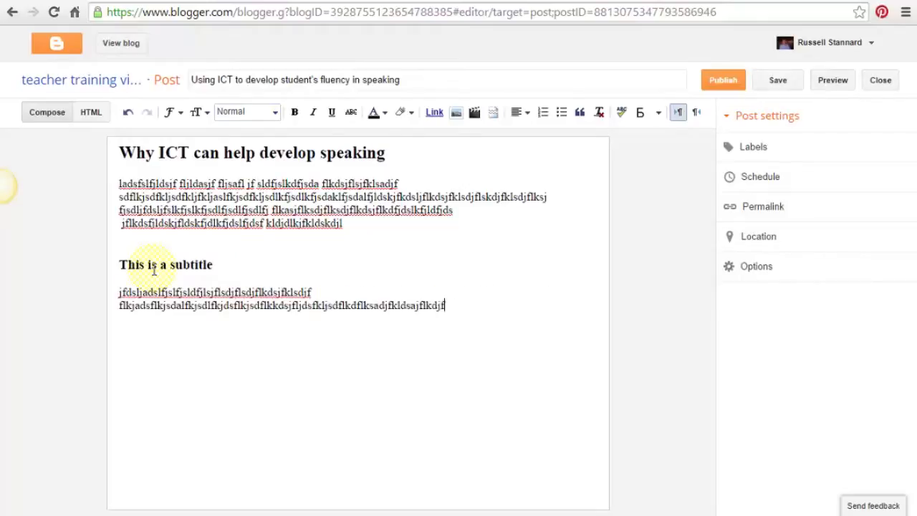
text(lkdsjfdklj flksdjflkdsjfldskfjdskljfldkfjdlk)
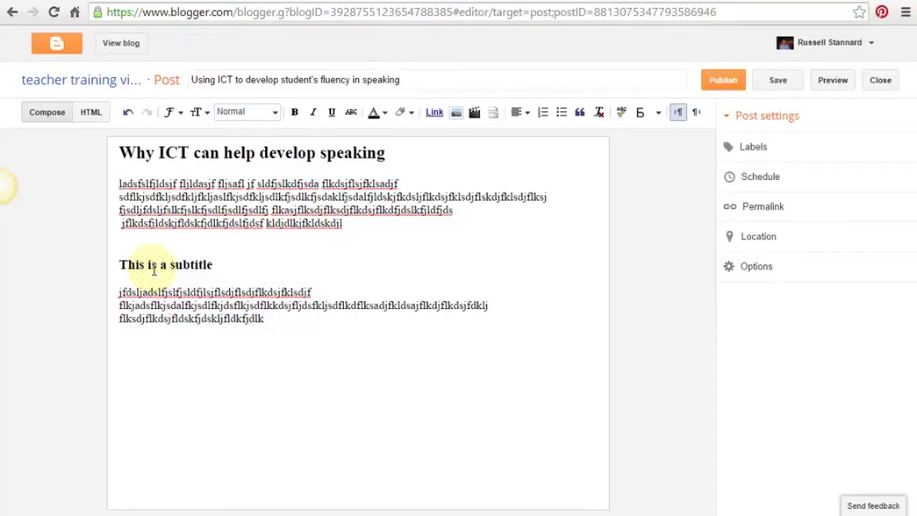
Add a second subheading, 'This is a second subtitle', with filler text, then delete that subheading line.
key(Return)
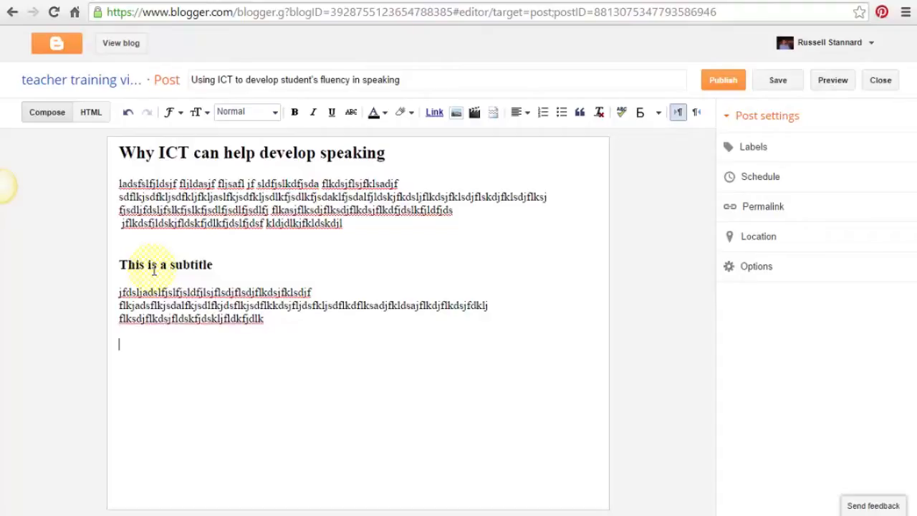
text(This is a second )
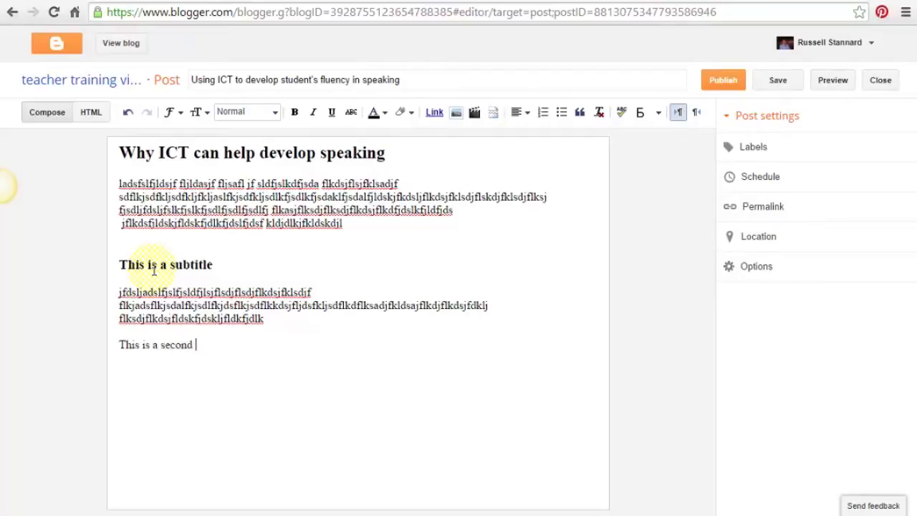
text(subitl)
key(BackSpace)
key(BackSpace)
text(title)
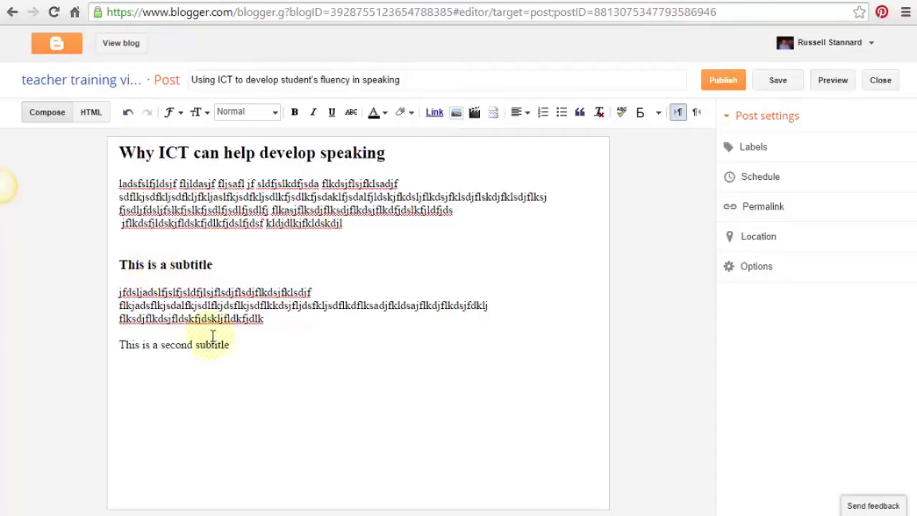
drag(241, 344, 117, 345)
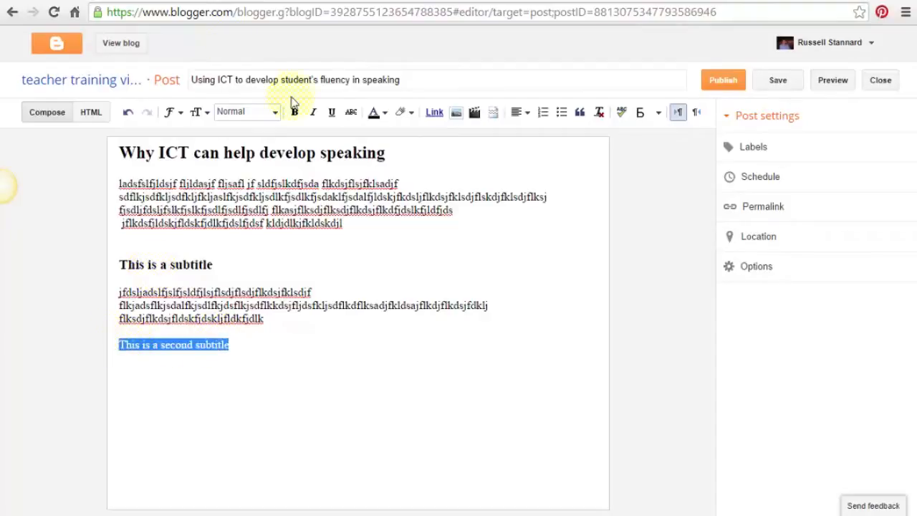
click(275, 115)
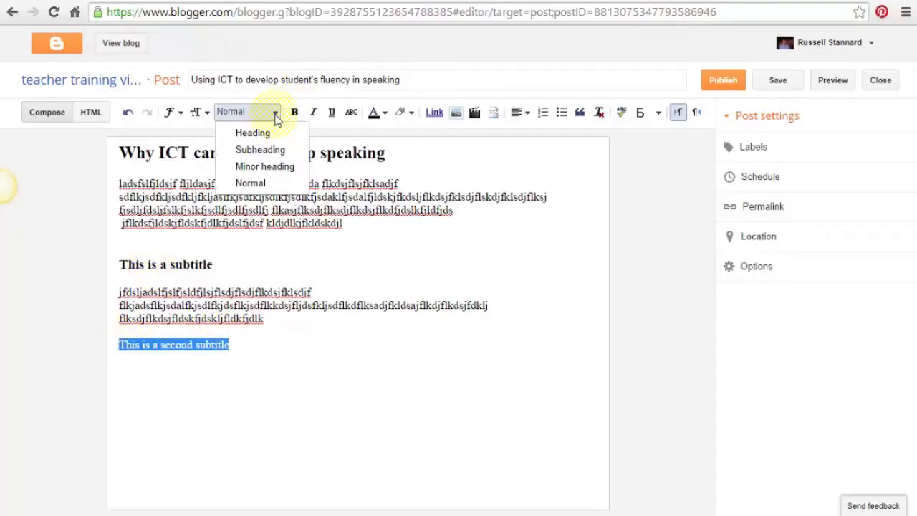
click(267, 150)
click(276, 366)
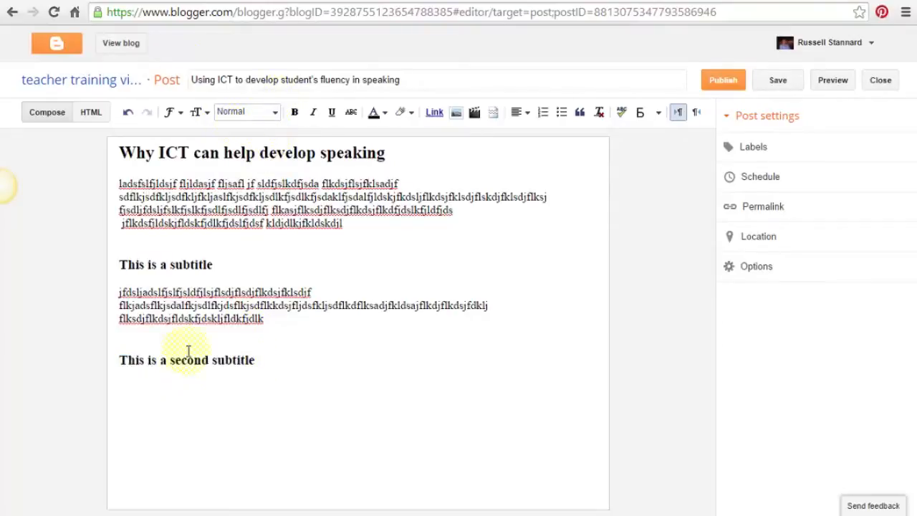
text(flljsad;fjsd;fjds;lfjds;lfjsd;jfsd;lljf;sdj)
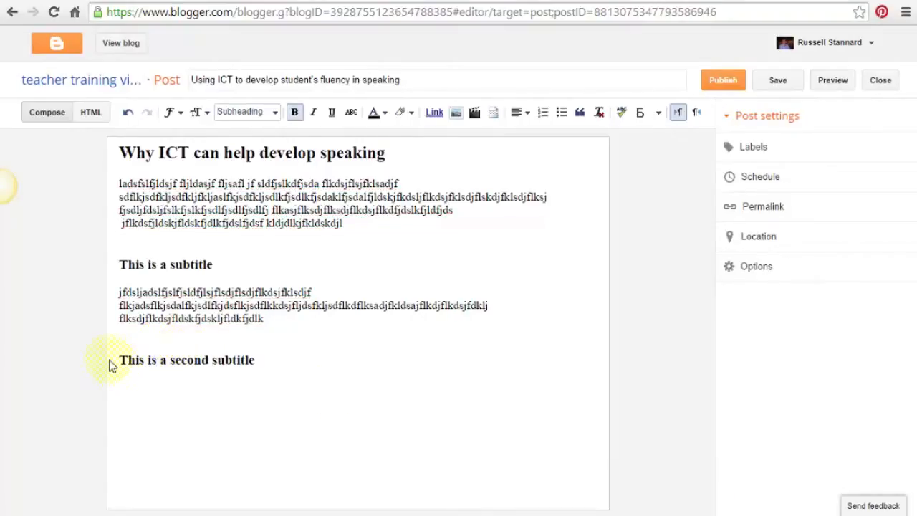
drag(119, 359, 321, 364)
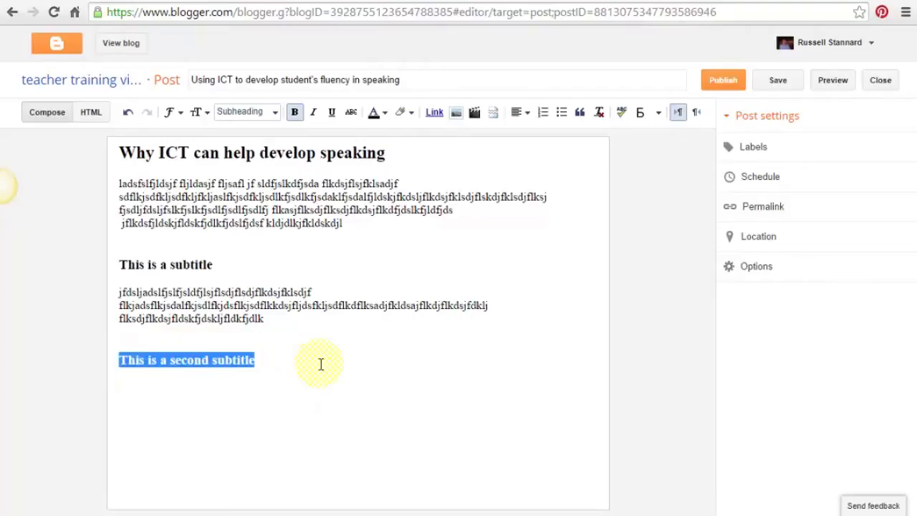
key(Delete)
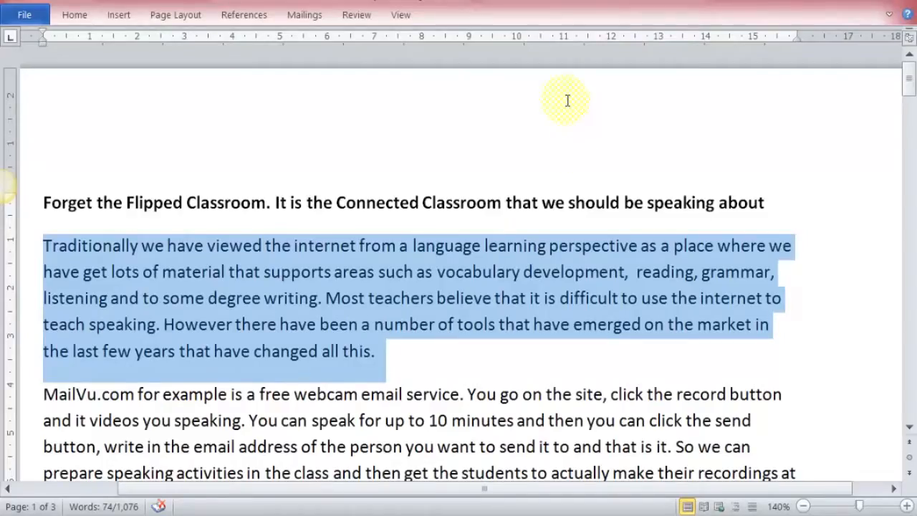
In Word, select the article's heading and first paragraph and copy them.
click(565, 98)
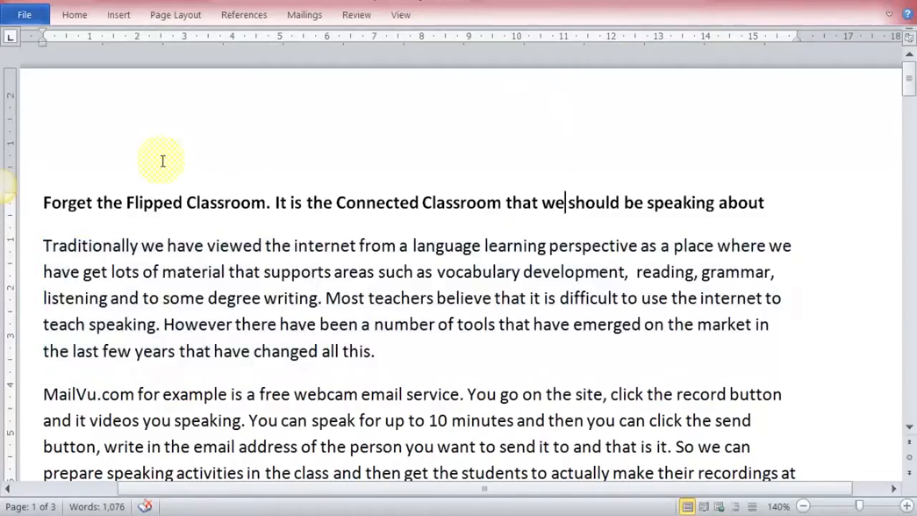
drag(43, 202, 380, 349)
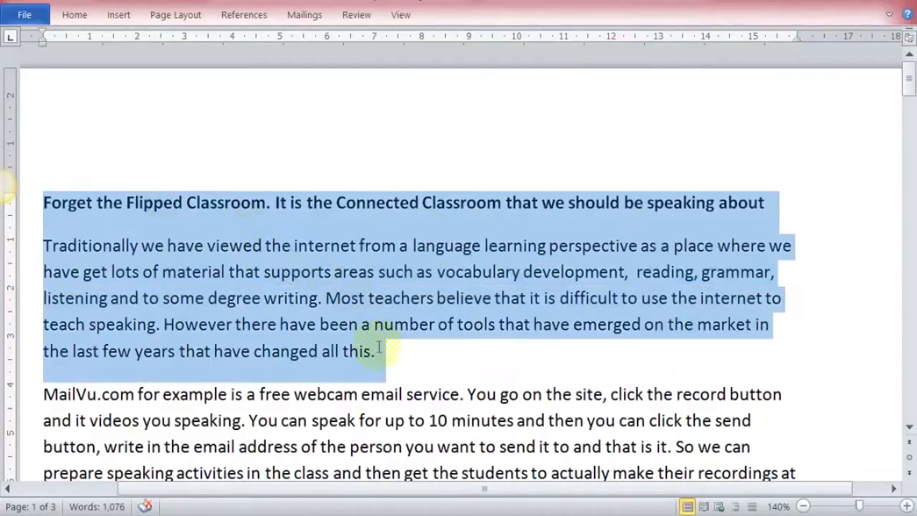
right_click(352, 296)
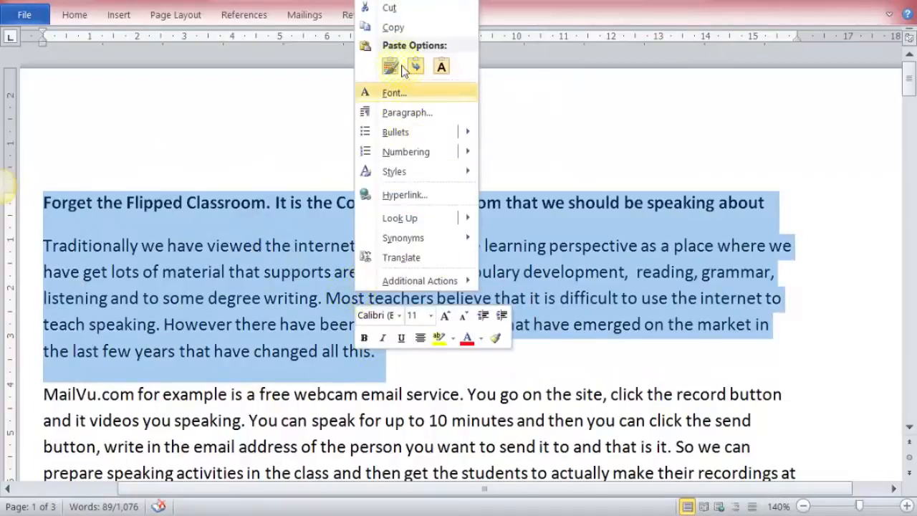
click(393, 27)
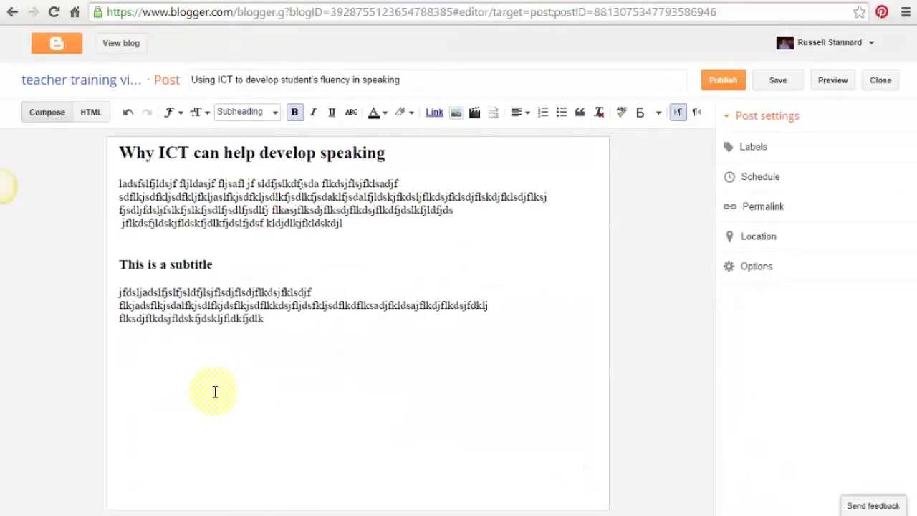
Paste the Connected Classroom heading and opening paragraph below the text and remove their formatting.
text(Forget the Flipped Classroom. It is the Connected Classroom that we should be speaking about Traditionally we have viewed the internet from a language learning perspective as a place where we have get lots of material that supports areas such as vocabulary development,  reading, grammar, listening and to some degree writing. Most teachers believe that it is difficult to use the internet to teach speaking. However there have been a number of tools that have emerged on the market in the last few years that have changed all this.)
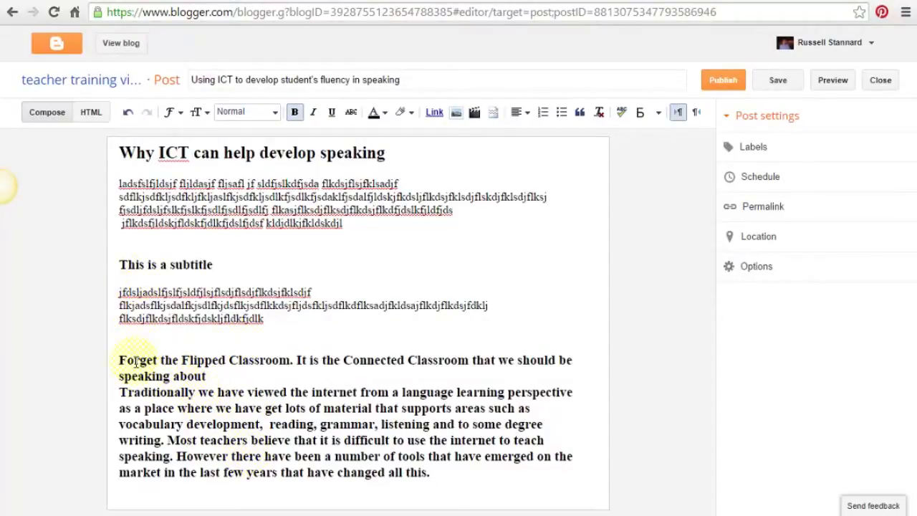
drag(119, 362, 474, 476)
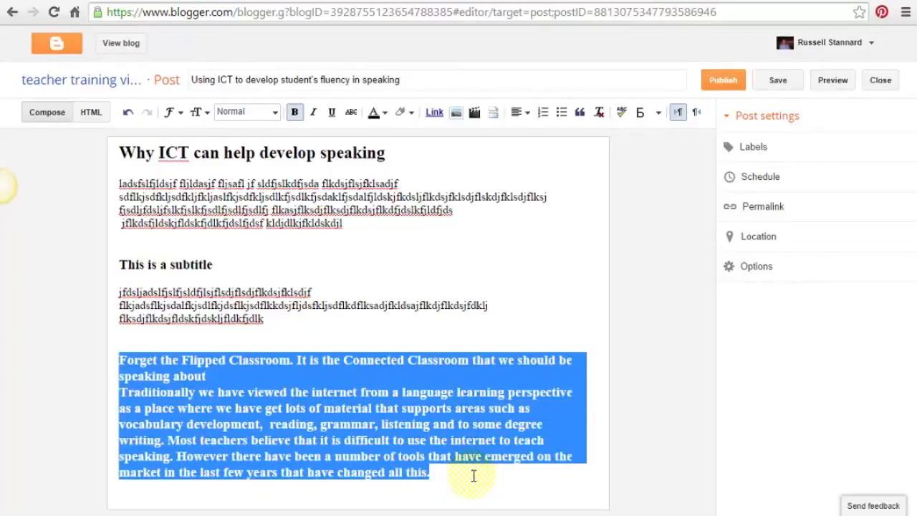
click(601, 115)
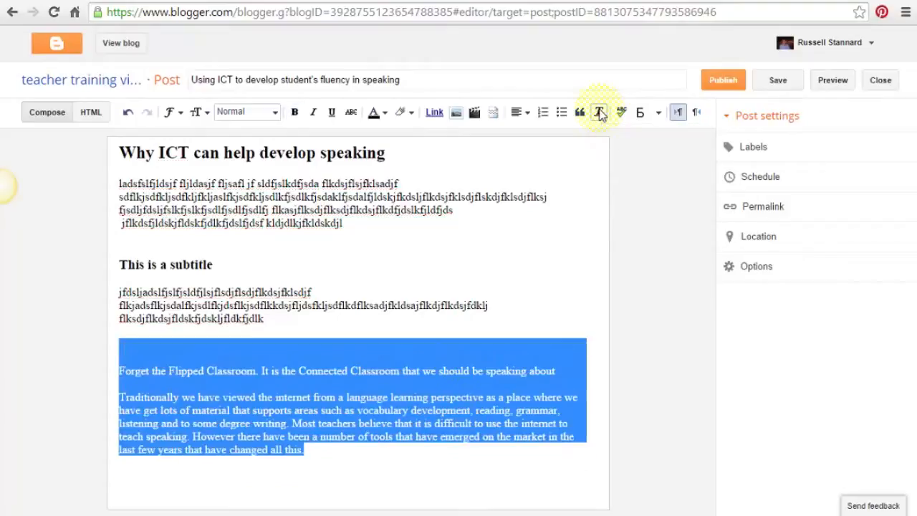
click(446, 371)
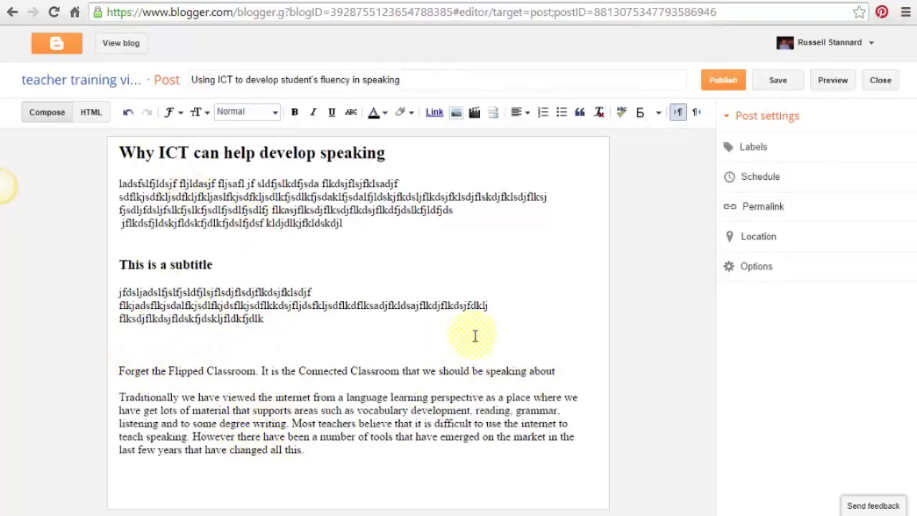
Make the 'Forget the Flipped Classroom' line a Subheading and dismiss the Google Drive notification.
drag(556, 366, 96, 374)
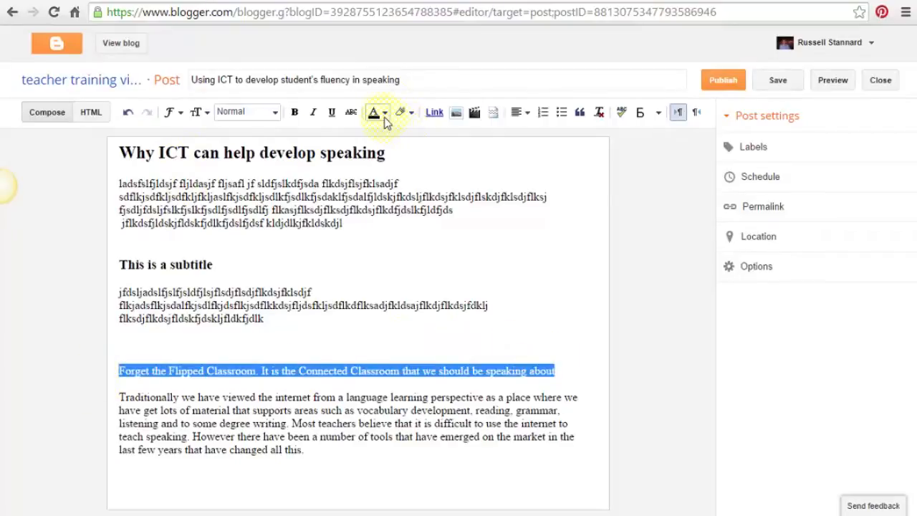
click(276, 112)
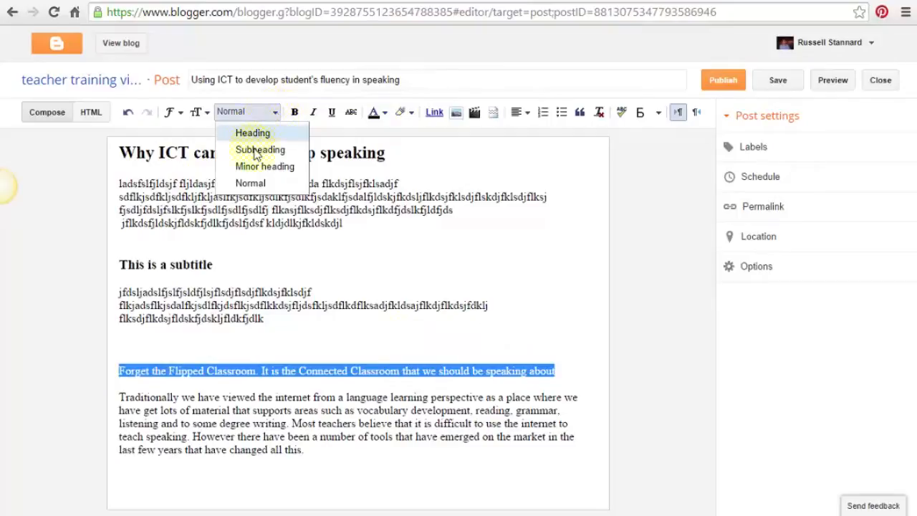
click(255, 149)
click(235, 360)
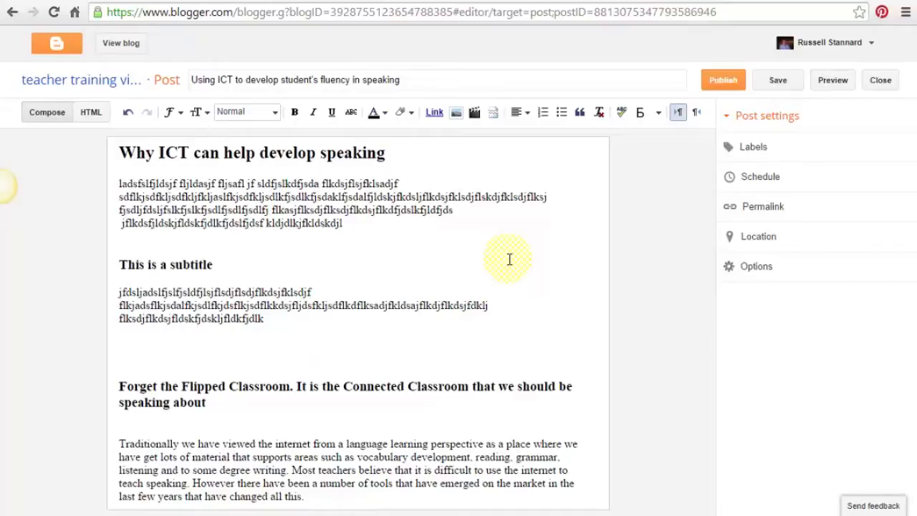
click(761, 480)
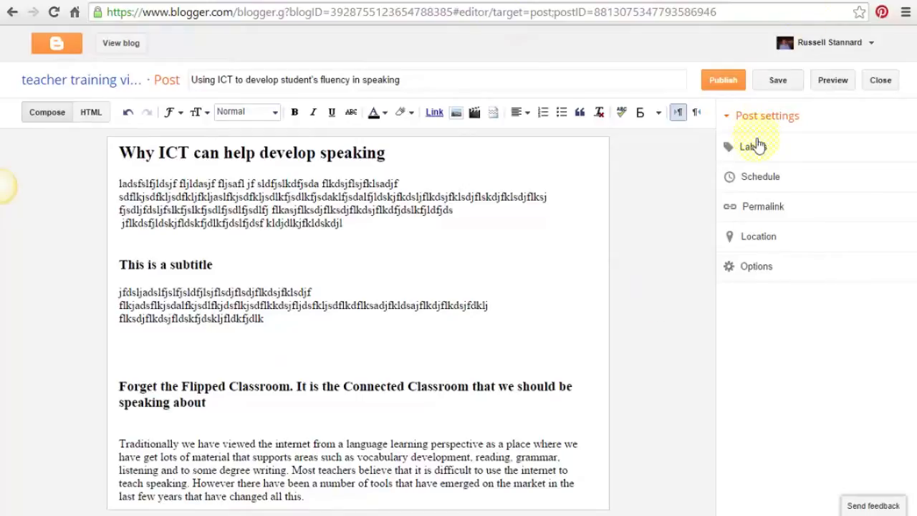
Add the labels 'Speaking, Fluency, Communication' to the post in Post settings.
click(754, 147)
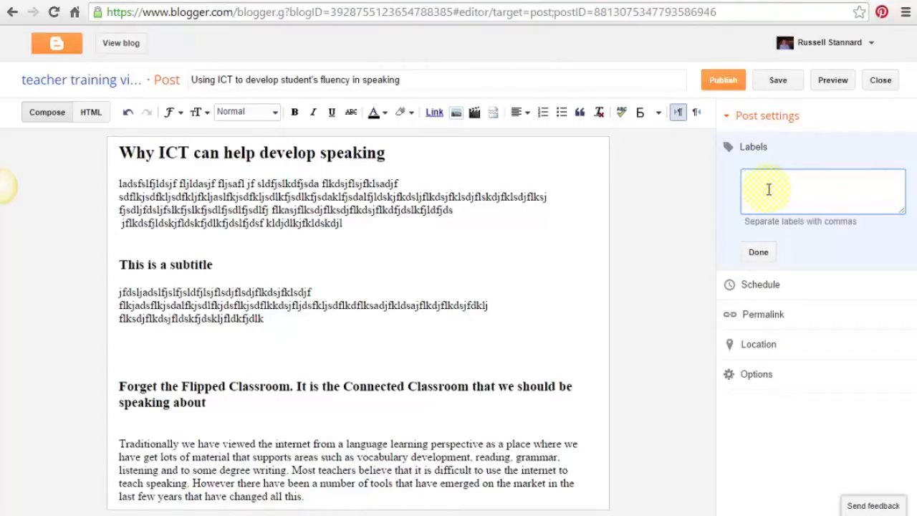
text(Speaking, Fluency, Communication)
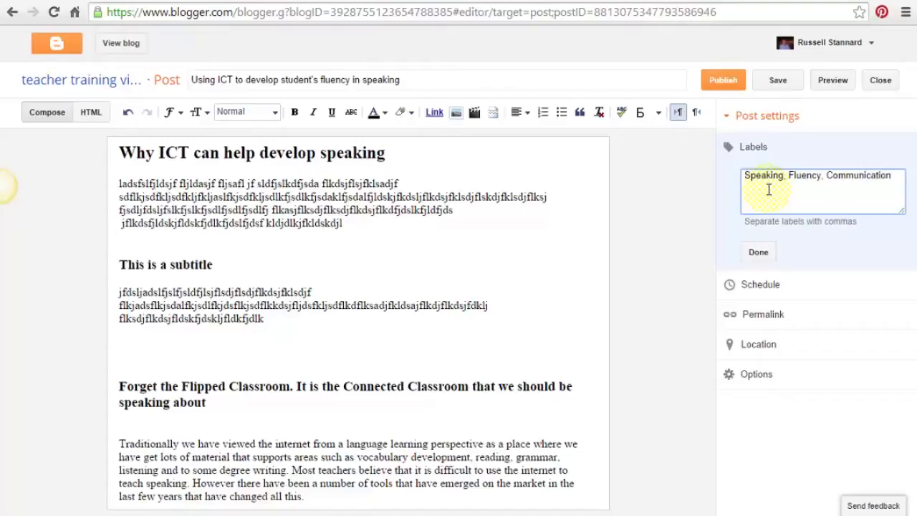
click(759, 252)
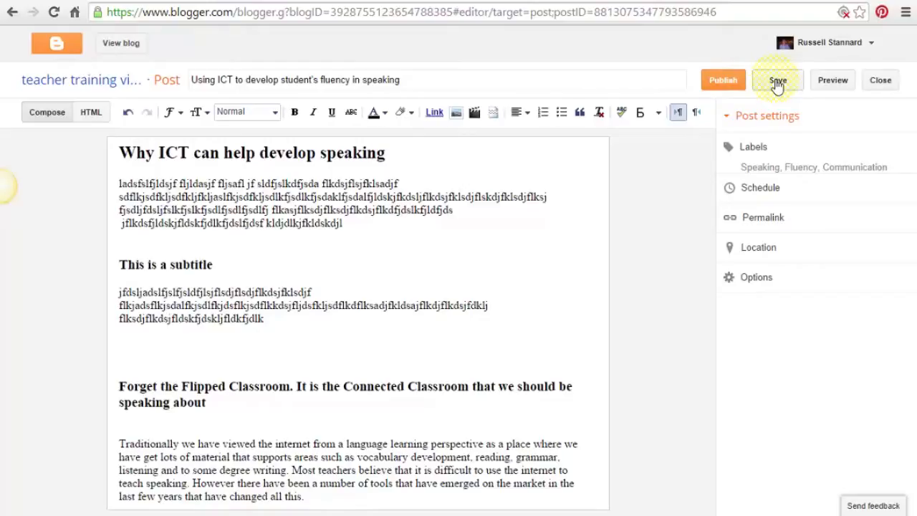
click(833, 82)
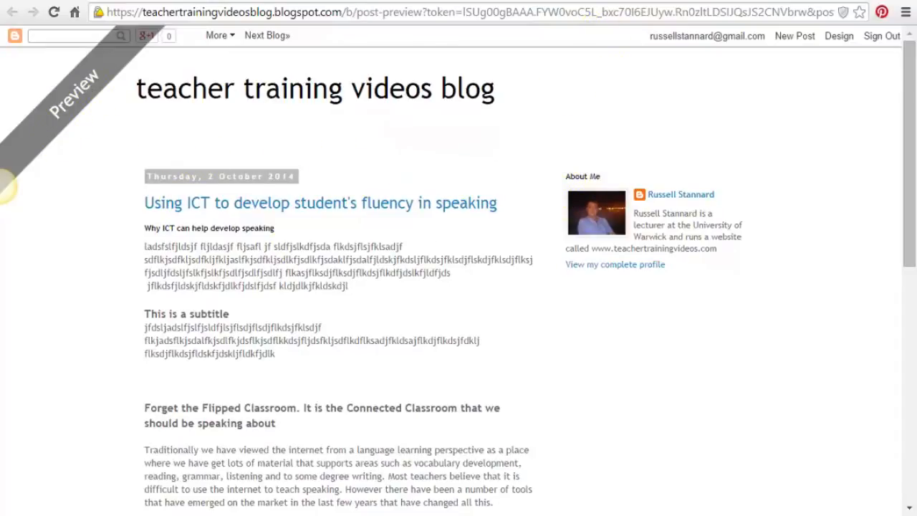
key(ctrl+w)
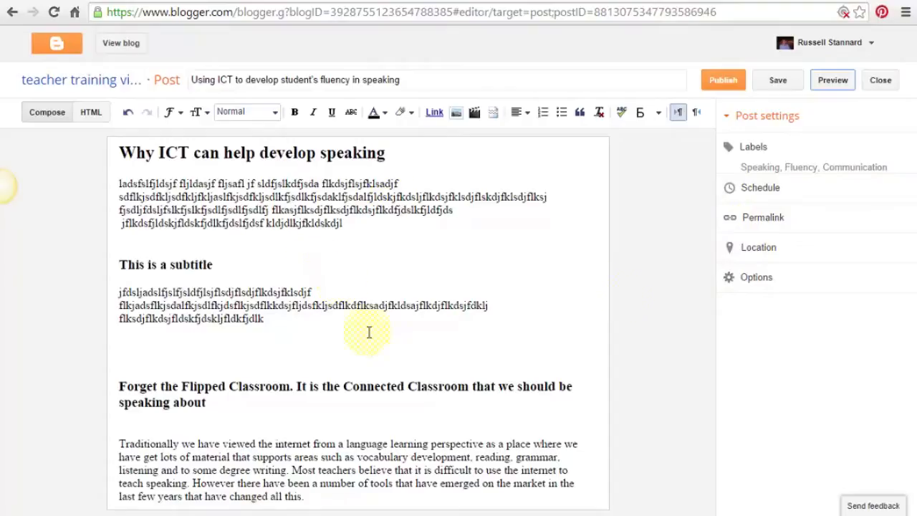
Publish the fluency-in-speaking post with its three labels.
click(724, 81)
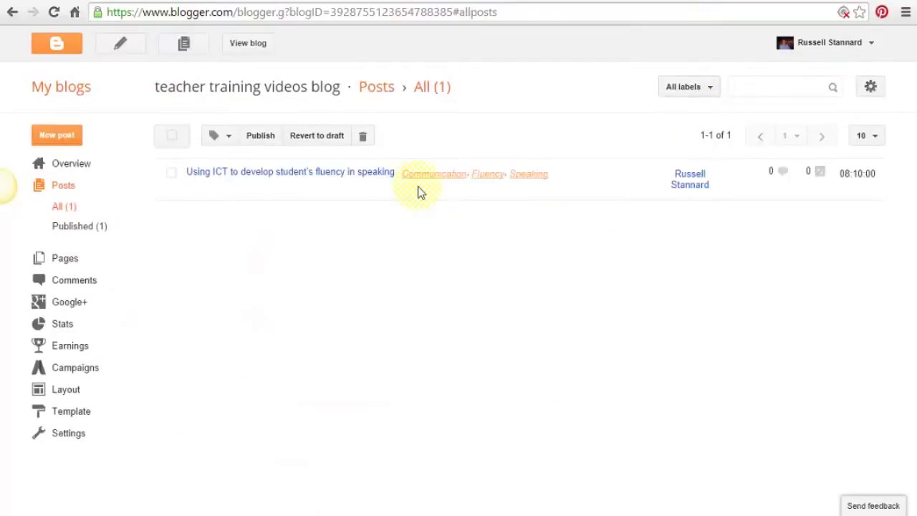
mouse_move(205, 184)
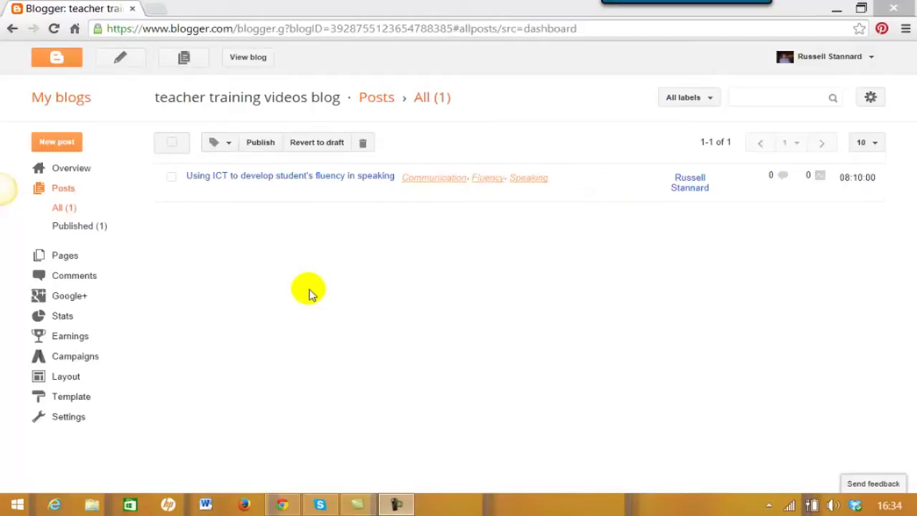
From My blogs, open the teacher training videos blog's list of posts.
click(57, 99)
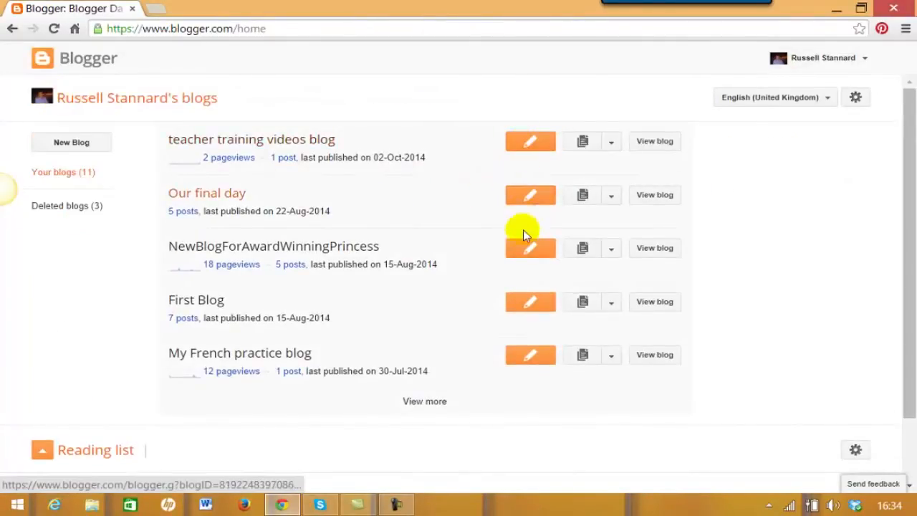
click(613, 146)
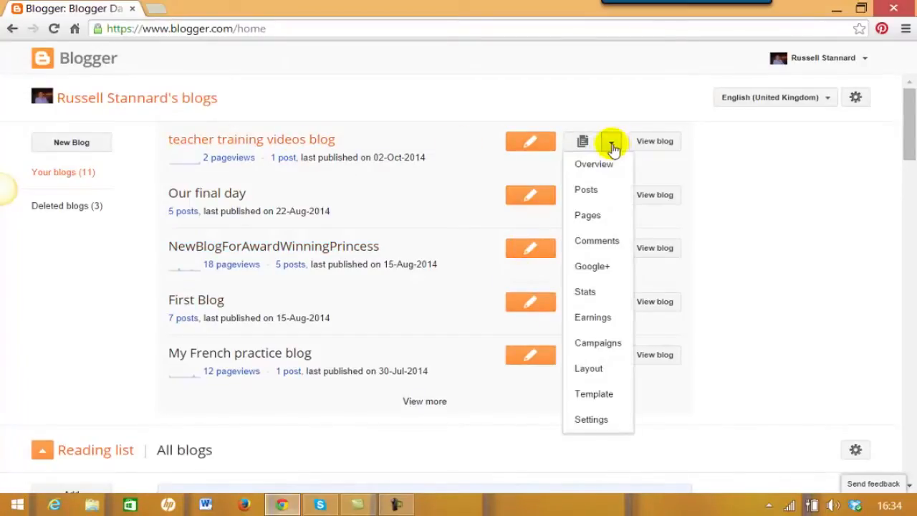
click(584, 189)
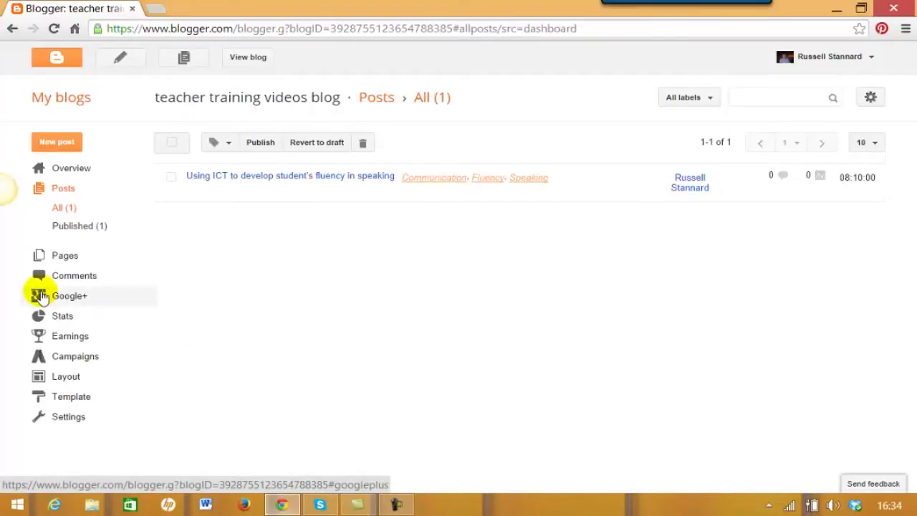
View the teacher training videos blog's overview, dismiss the Java notification and return to My blogs.
click(69, 104)
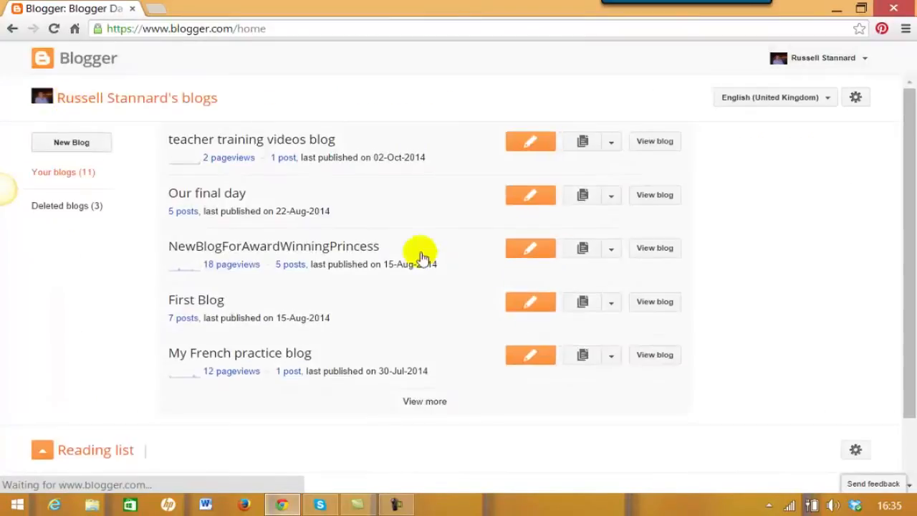
click(611, 143)
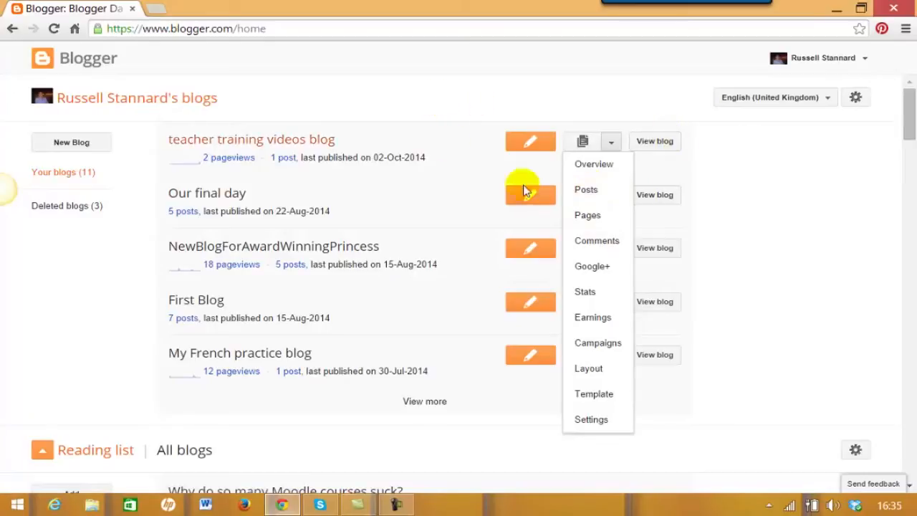
click(229, 141)
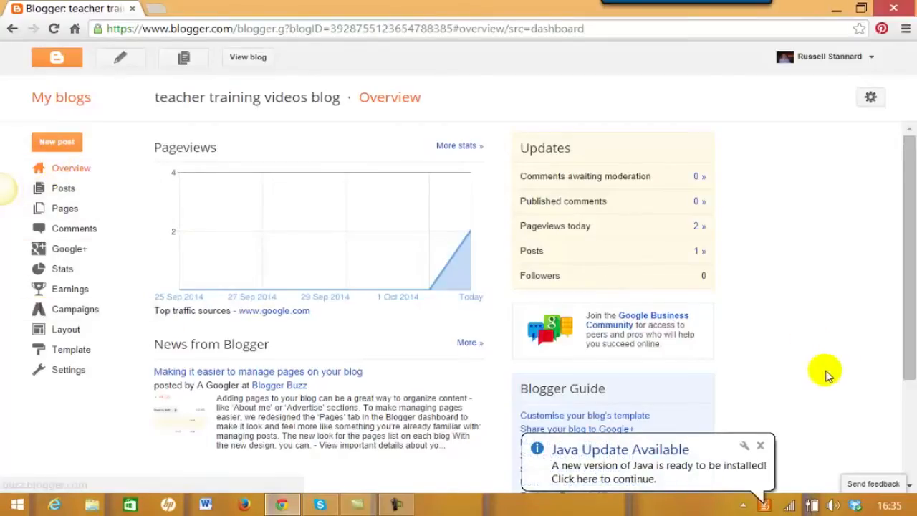
click(761, 447)
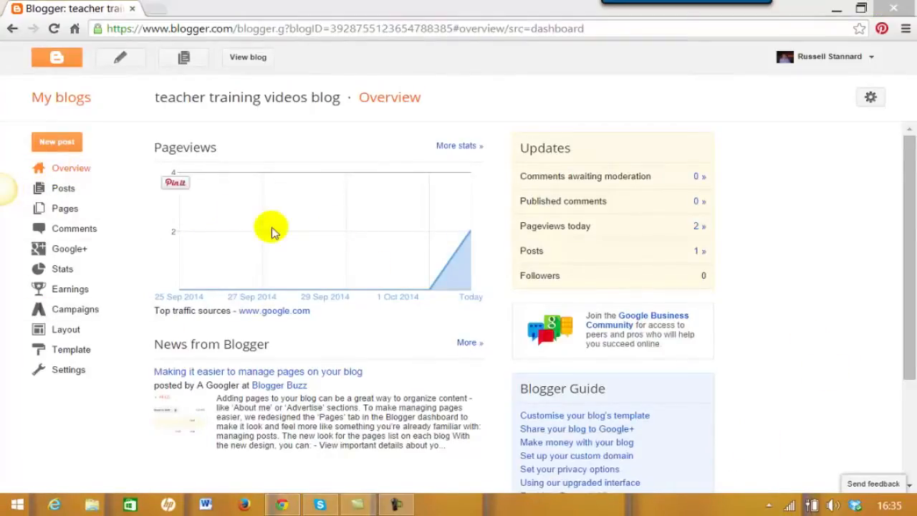
click(72, 100)
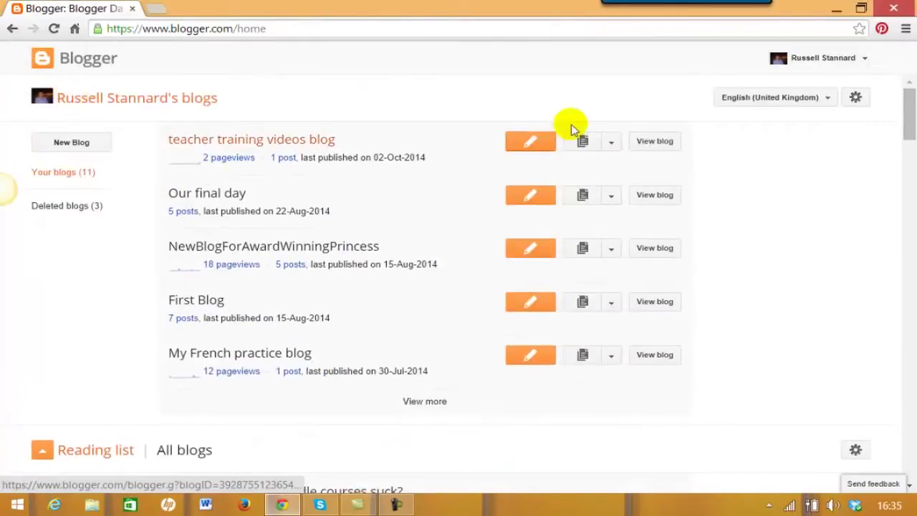
Open the teacher training videos blog's posts from its menu, then go back to My blogs.
click(614, 146)
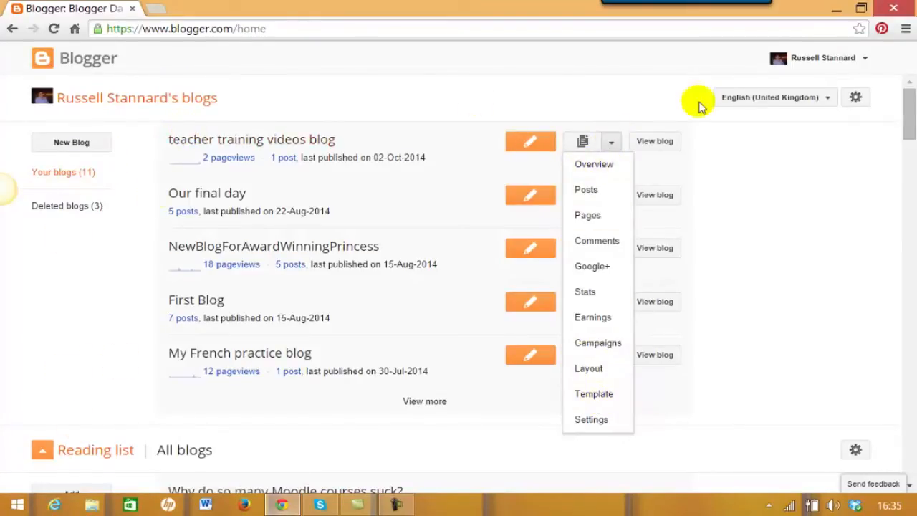
click(784, 181)
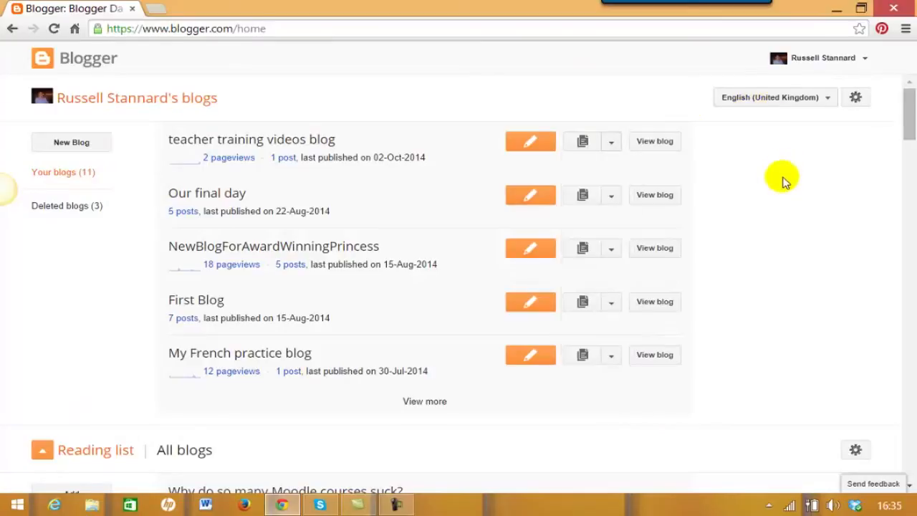
click(612, 144)
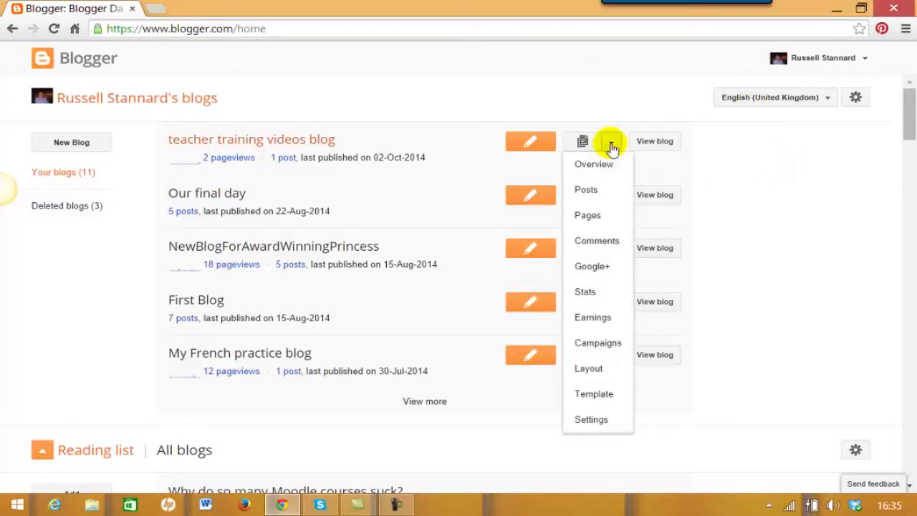
click(587, 191)
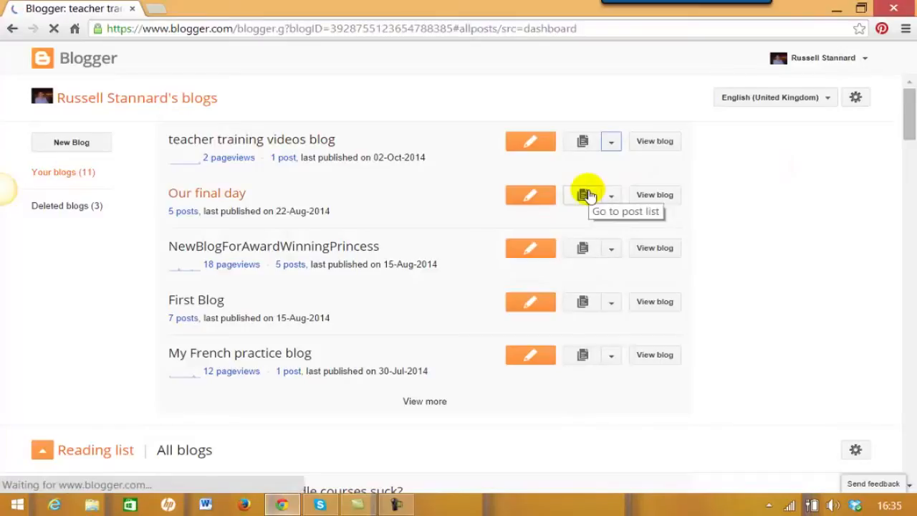
click(69, 98)
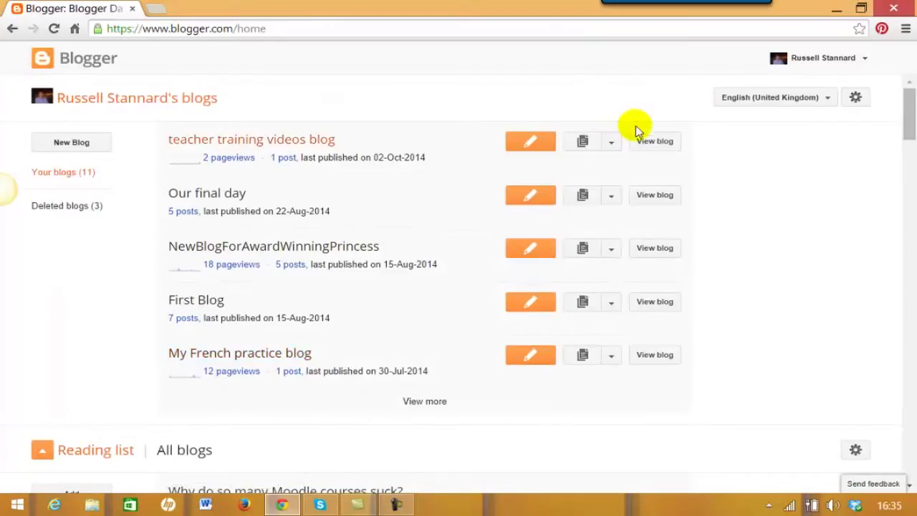
Check the Our final day and NewBlogForAwardWinningPrincess menus, then open teacher training videos Posts.
click(609, 144)
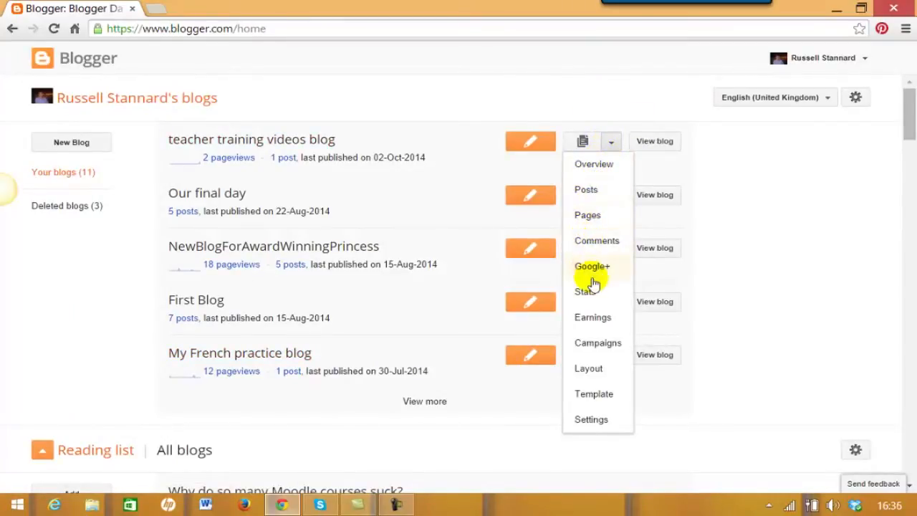
click(810, 152)
click(613, 199)
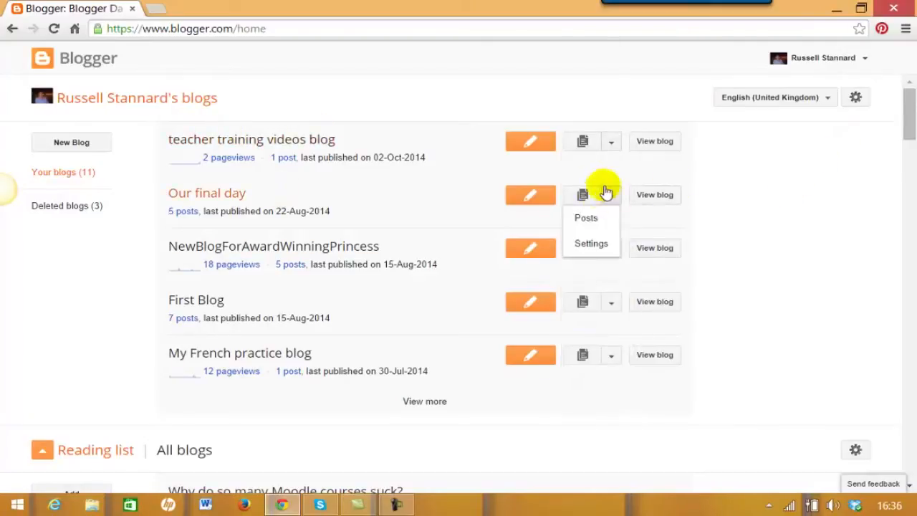
click(693, 222)
click(611, 250)
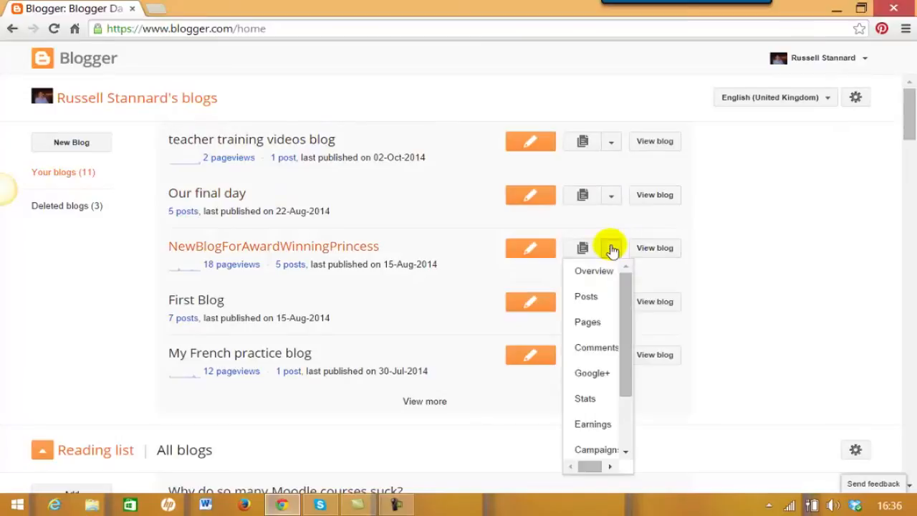
click(704, 285)
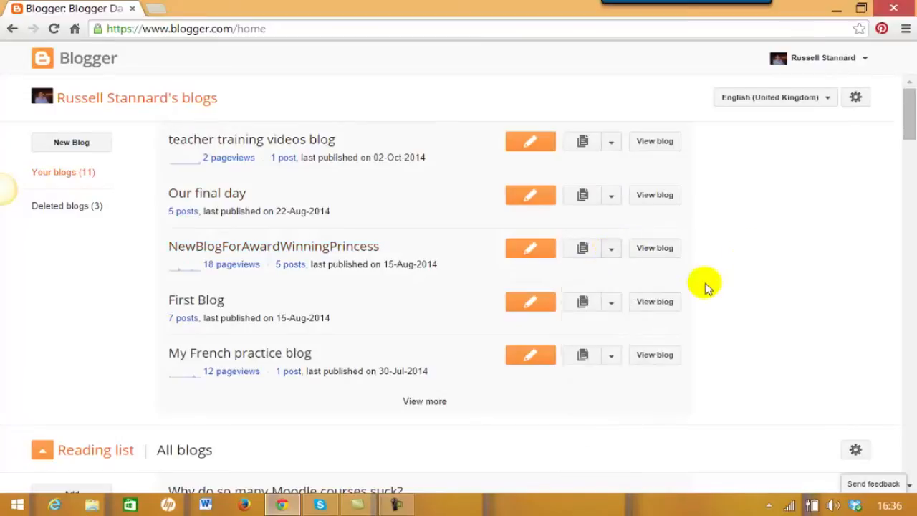
click(609, 200)
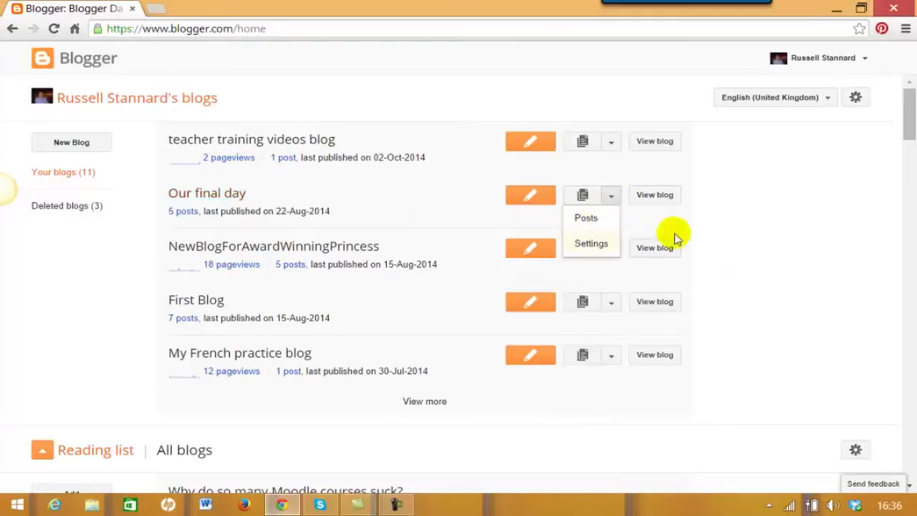
click(761, 200)
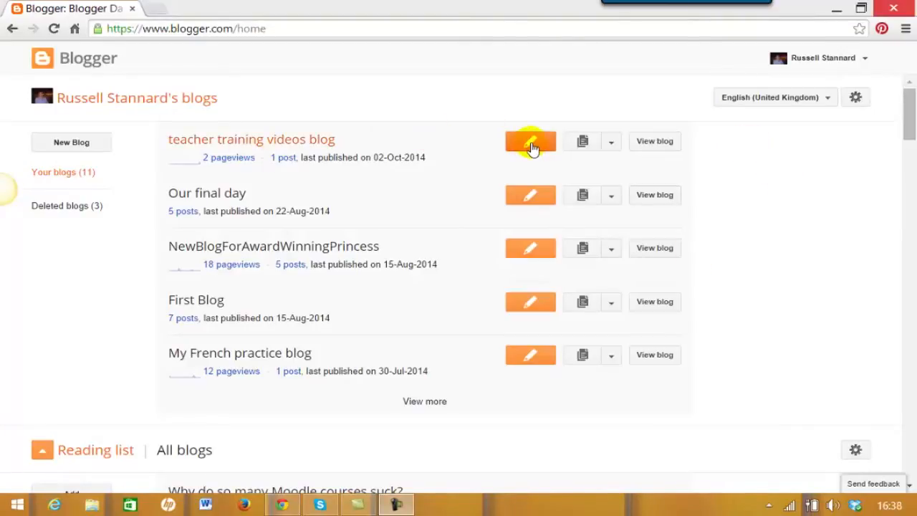
click(611, 145)
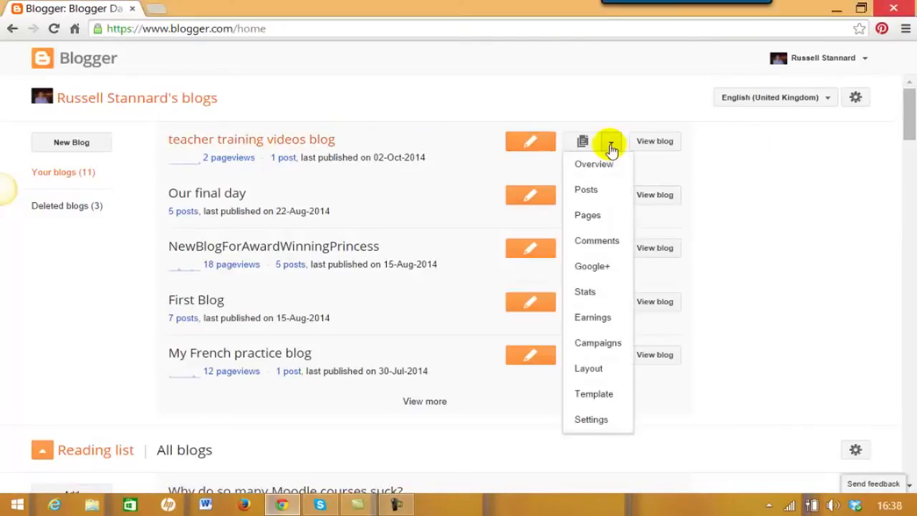
click(586, 189)
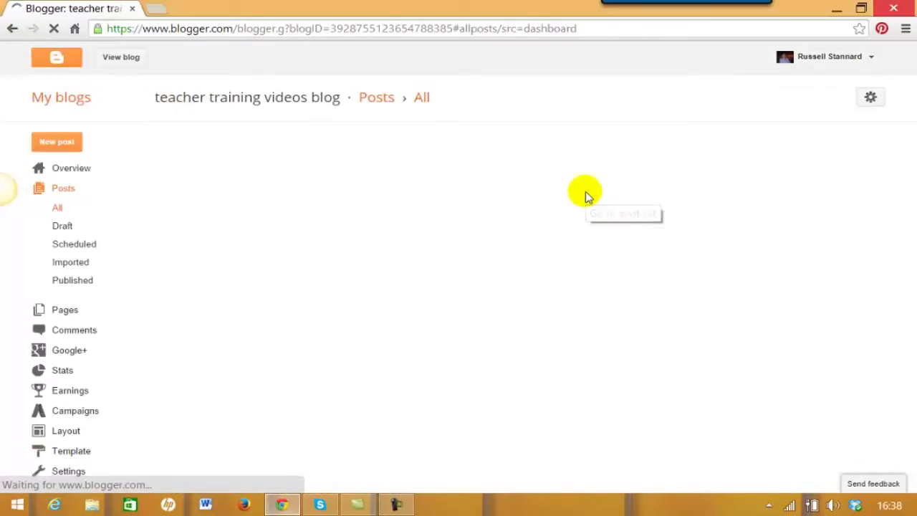
Start a new post titled 'More about fluency' with the body beginning 'Research into taping students'.
click(56, 144)
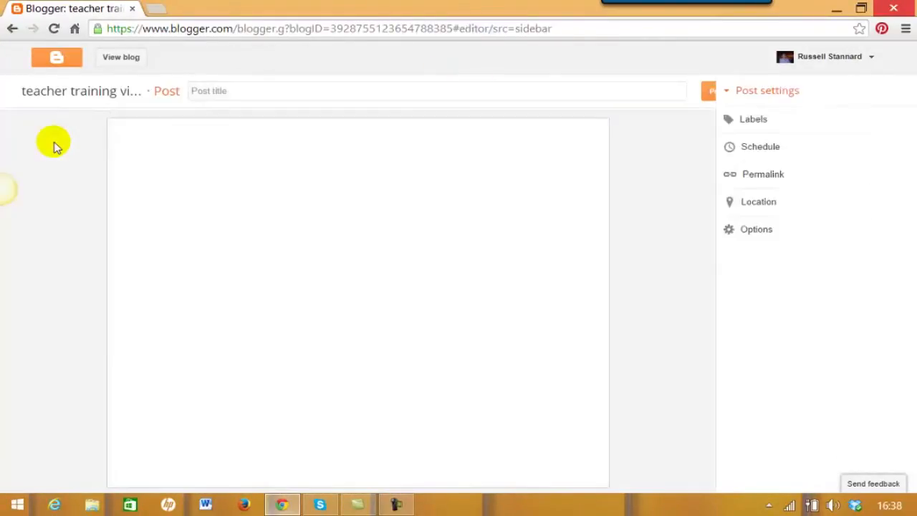
click(240, 90)
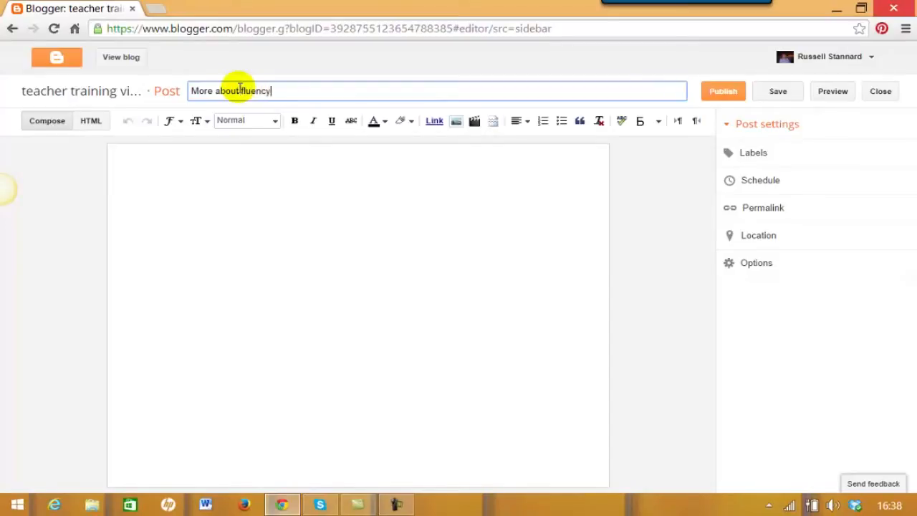
click(228, 170)
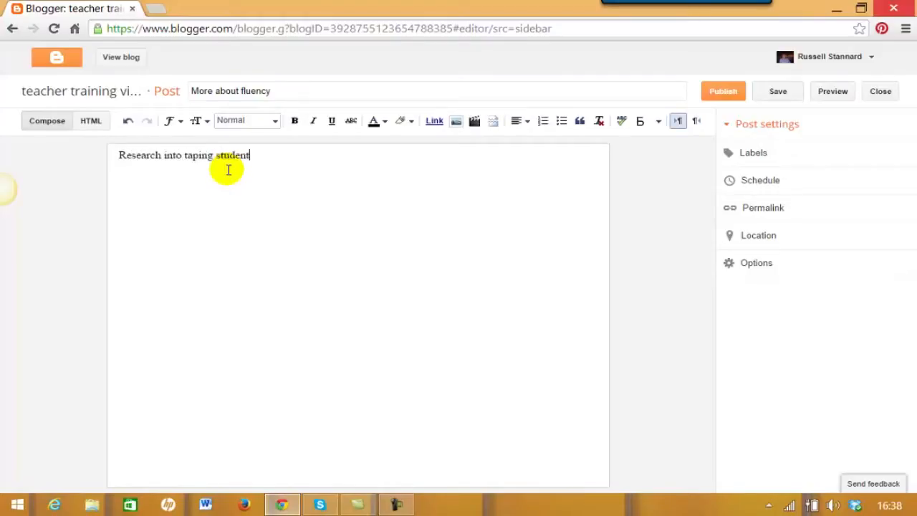
Format the line 'Research into taping students' as a Heading.
drag(256, 158, 100, 160)
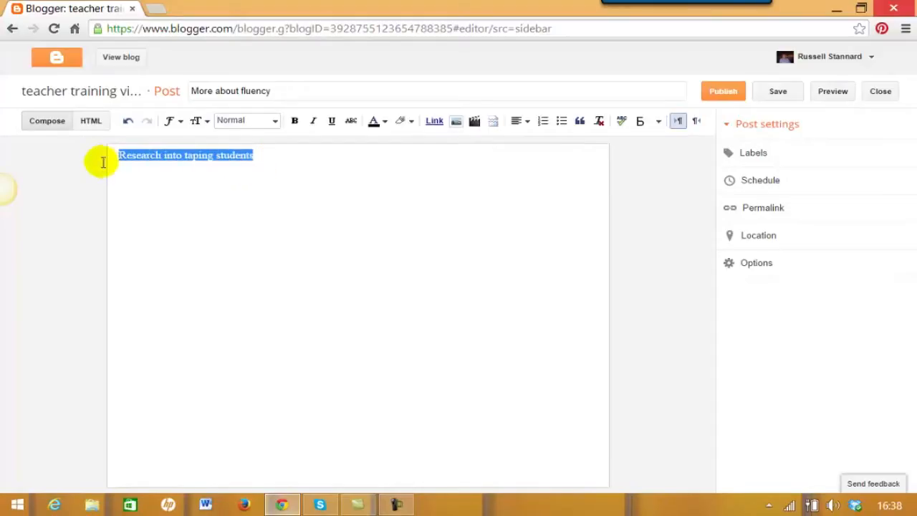
click(272, 125)
click(243, 141)
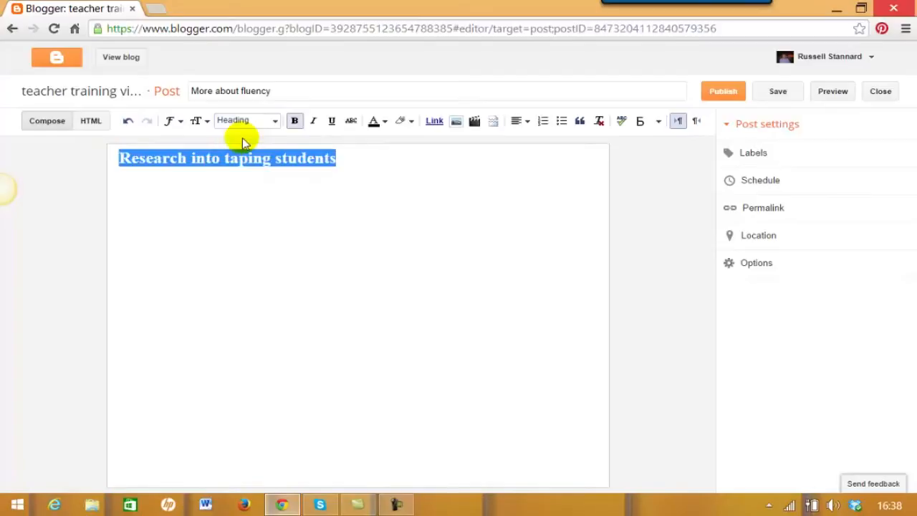
Add a paragraph of filler text below the heading and start a new empty line.
click(193, 186)
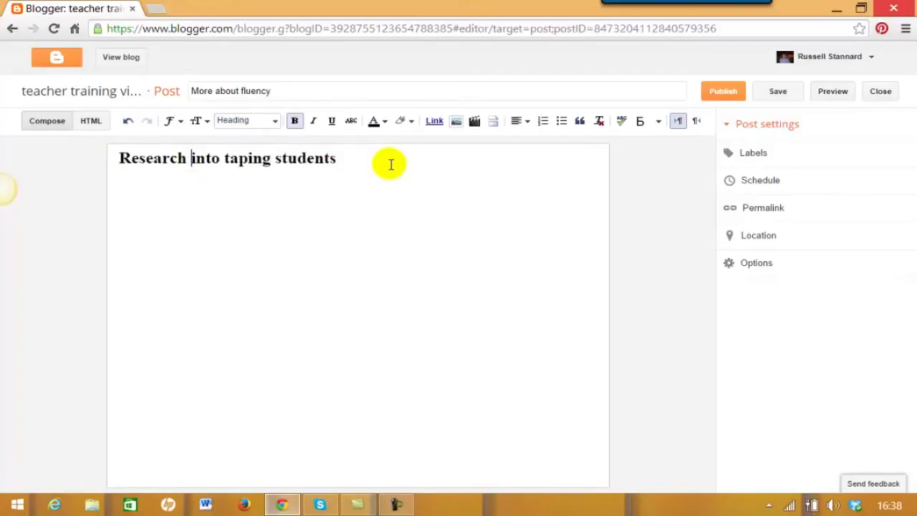
click(382, 160)
key(Return)
text(sdlfhljflsjf)
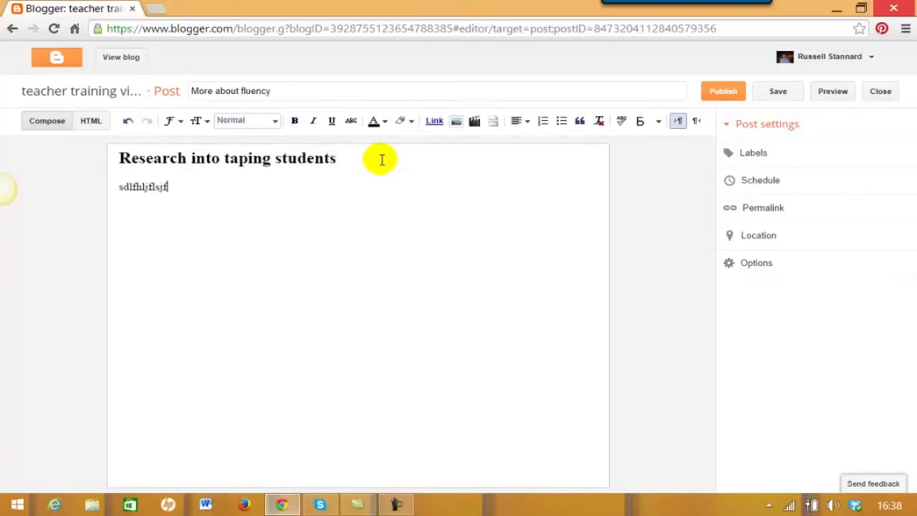
text(lsjfl flsj flsdjfsd jflsdjf lsdkfjsldkfjaslfjsalkdfjsadkjfladsjf)
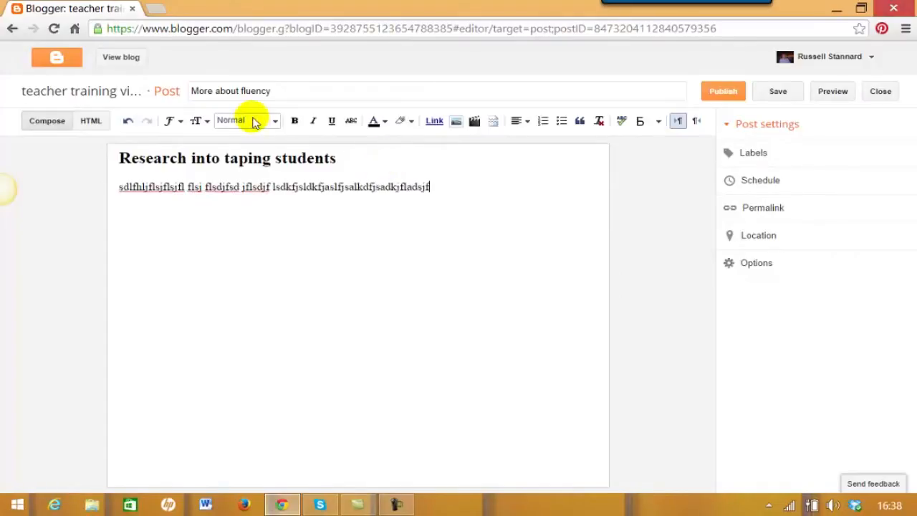
text(fljdslfjsldfjlkdsfjladskjfl)
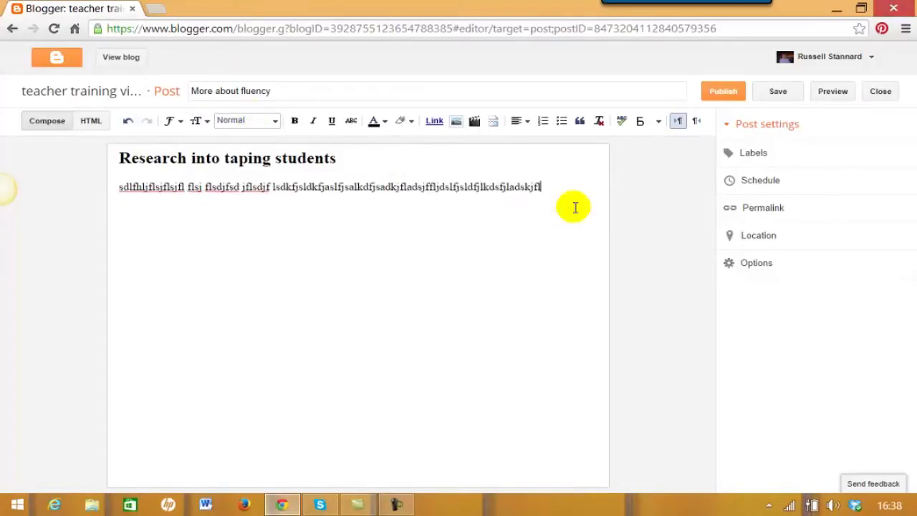
text(sajfsljflksajflksjflkdsjflkdsjflflkjdslfkjdllcfjdklfjdklfjdfkjdkljfdl)
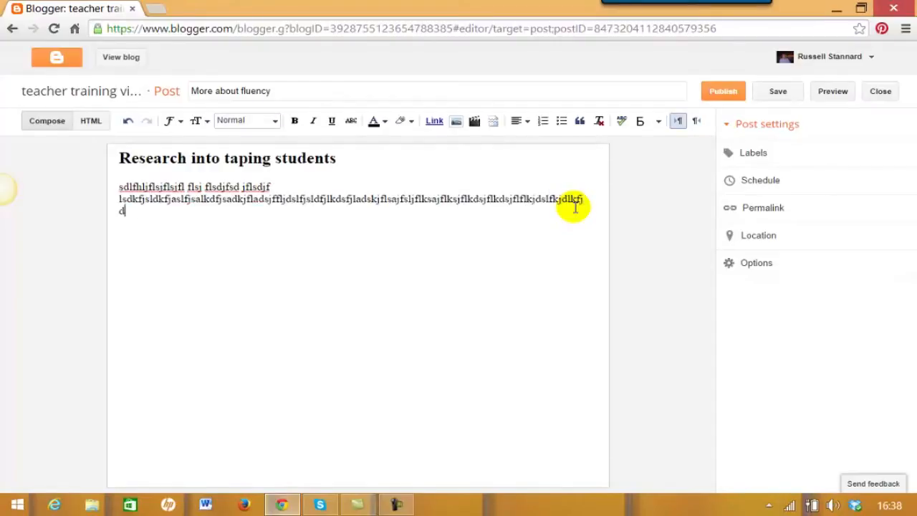
text(kjflkdjfkldjfdkljf)
key(Return)
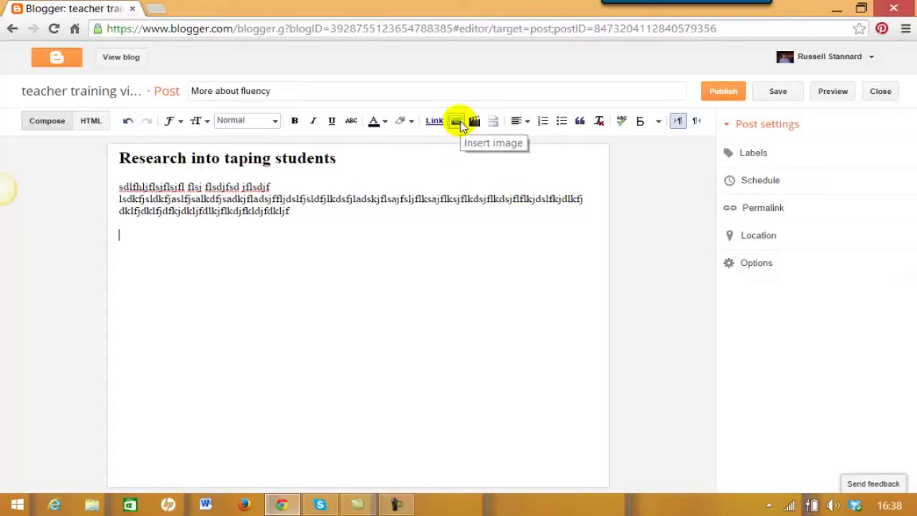
Upload BC from Pictures > ProfilePhotos and add it to the post below the paragraph.
click(459, 124)
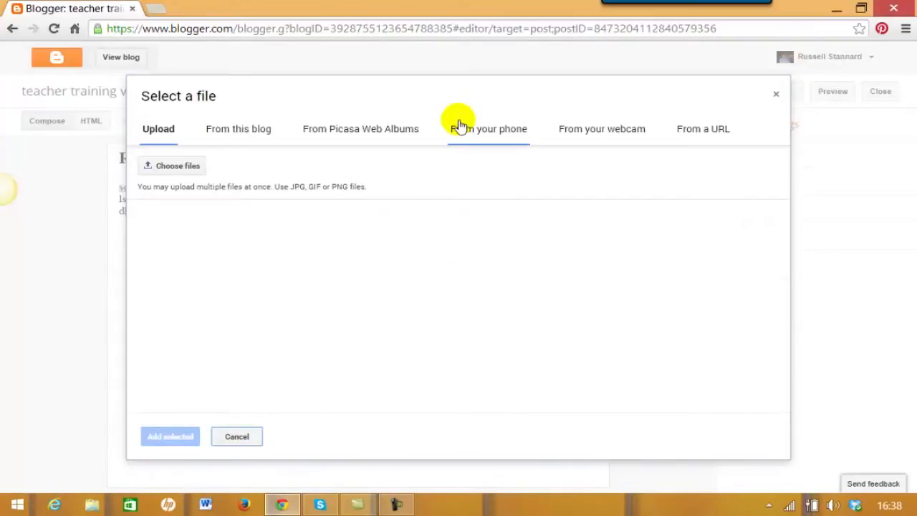
click(167, 171)
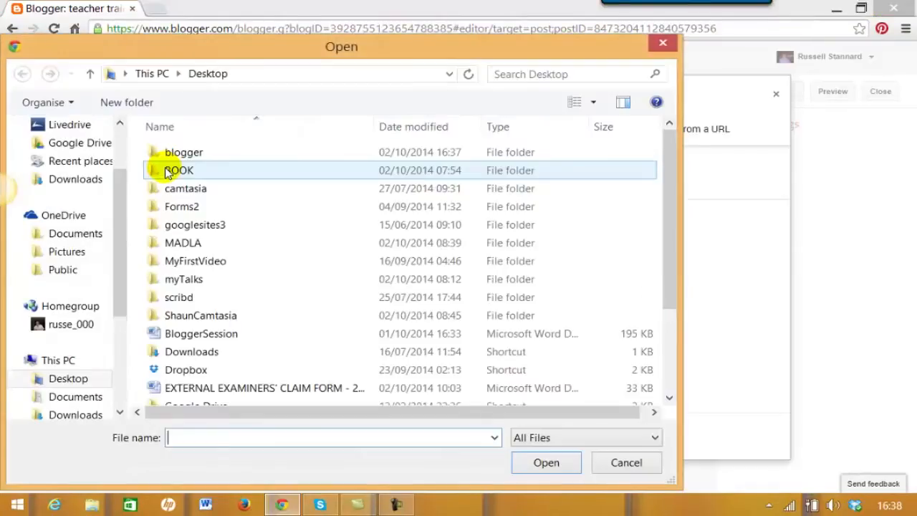
drag(120, 277, 120, 324)
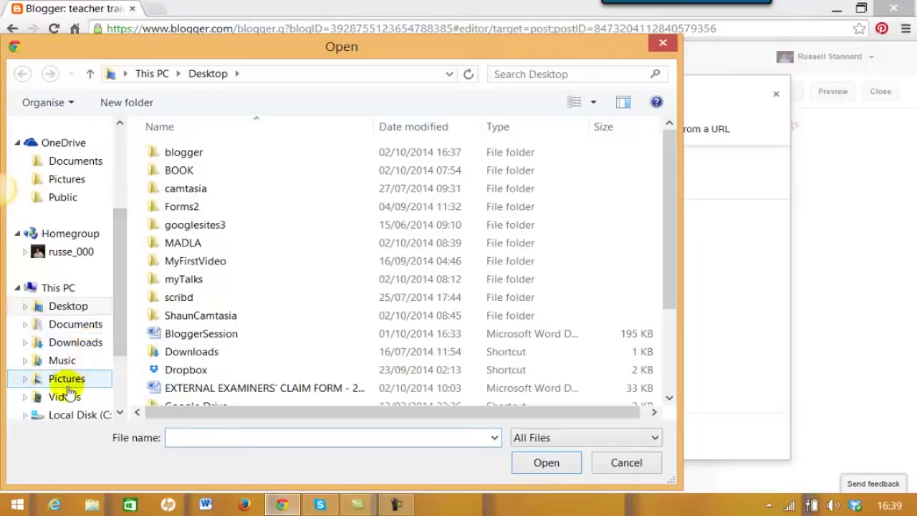
click(68, 380)
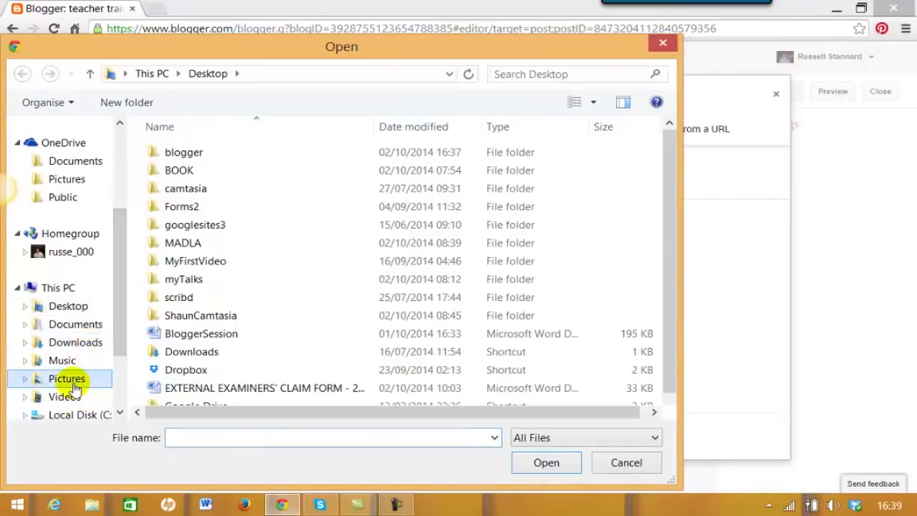
double_click(194, 381)
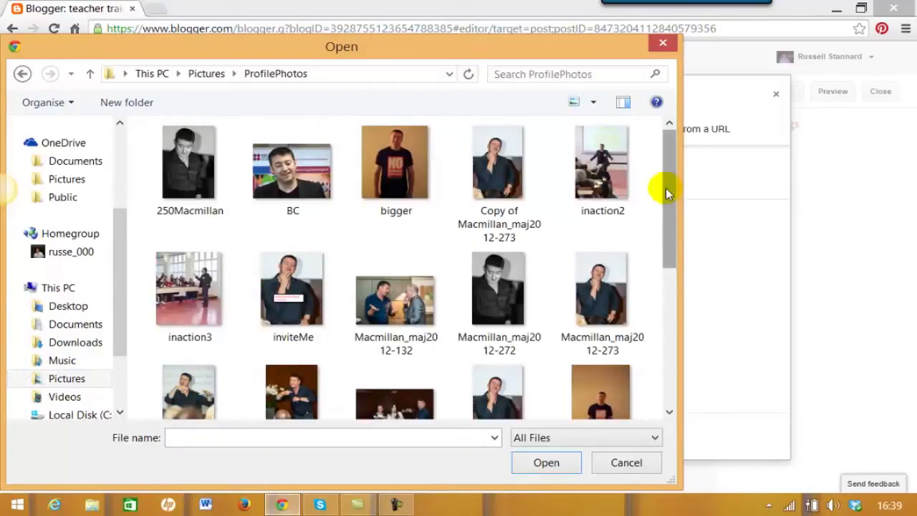
scroll(666, 187, down, 1)
click(285, 167)
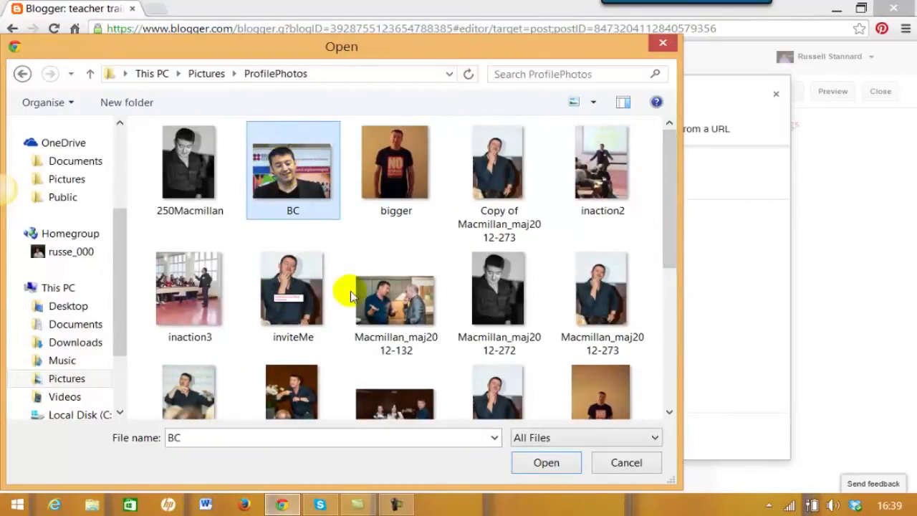
click(547, 460)
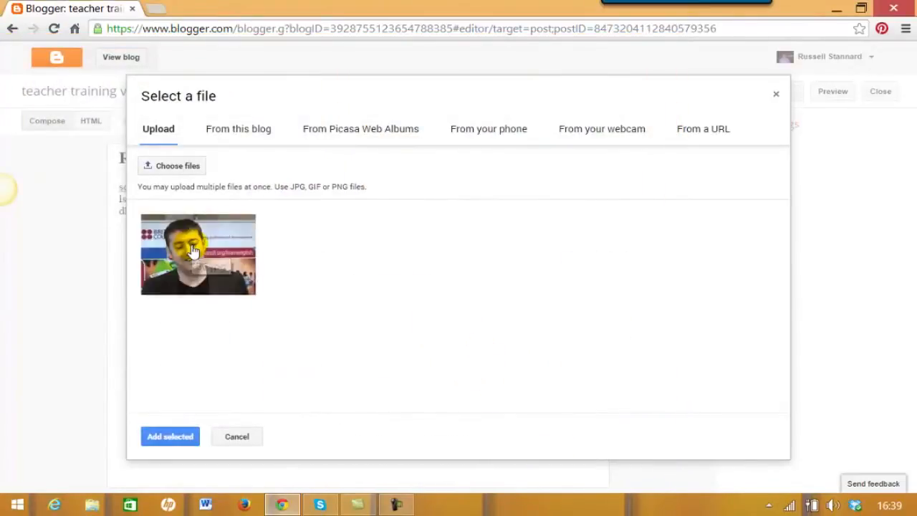
click(173, 438)
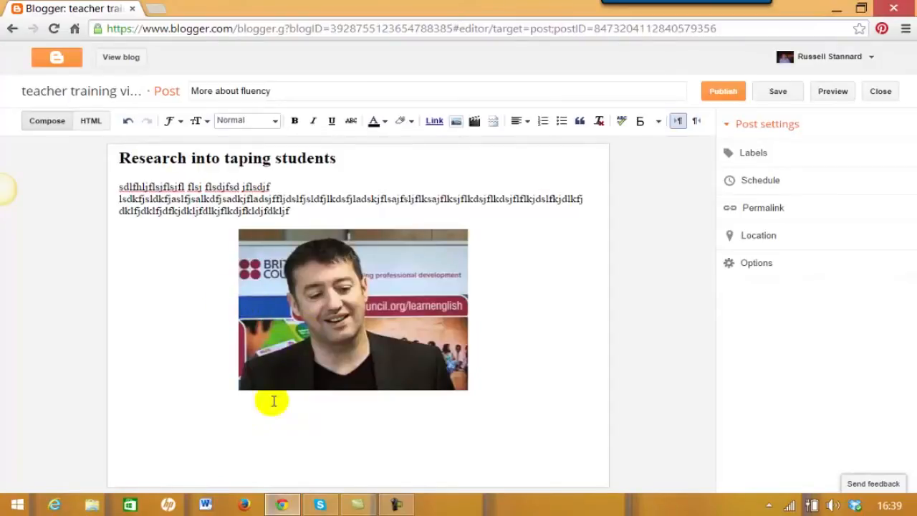
Align the BC photo to the left and set it to Small size.
click(317, 323)
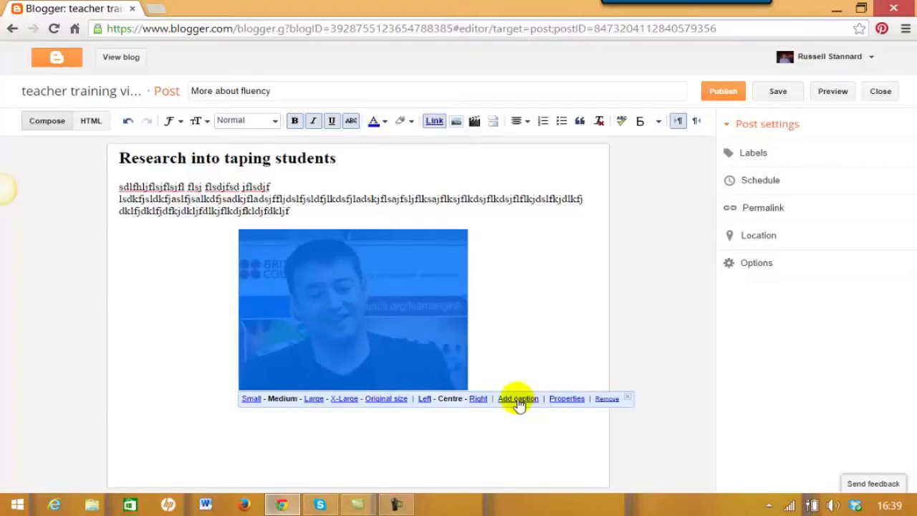
click(424, 399)
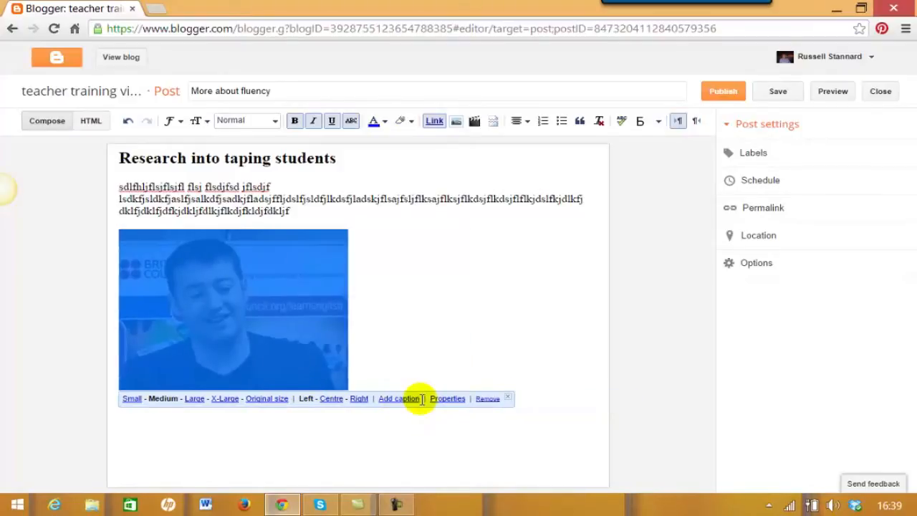
click(131, 399)
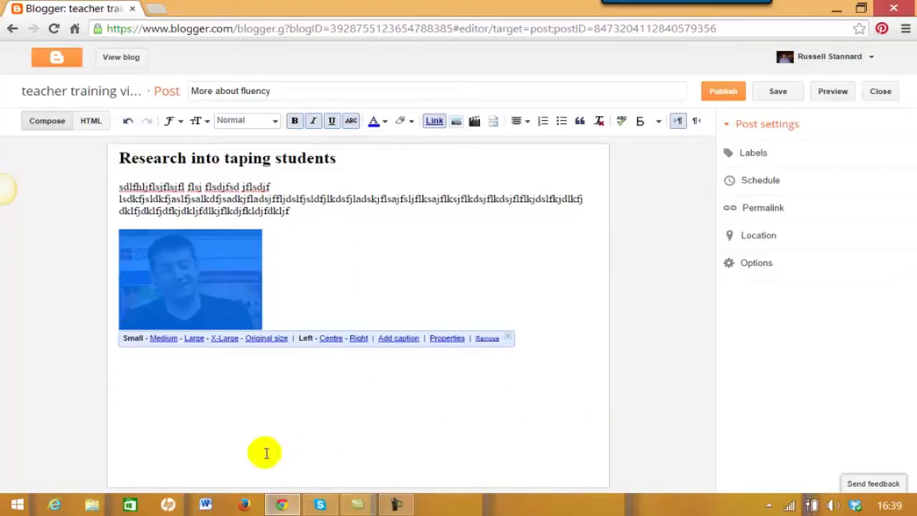
Caption the photo with the presenter's name followed by 'presenting in Turkey'.
click(400, 339)
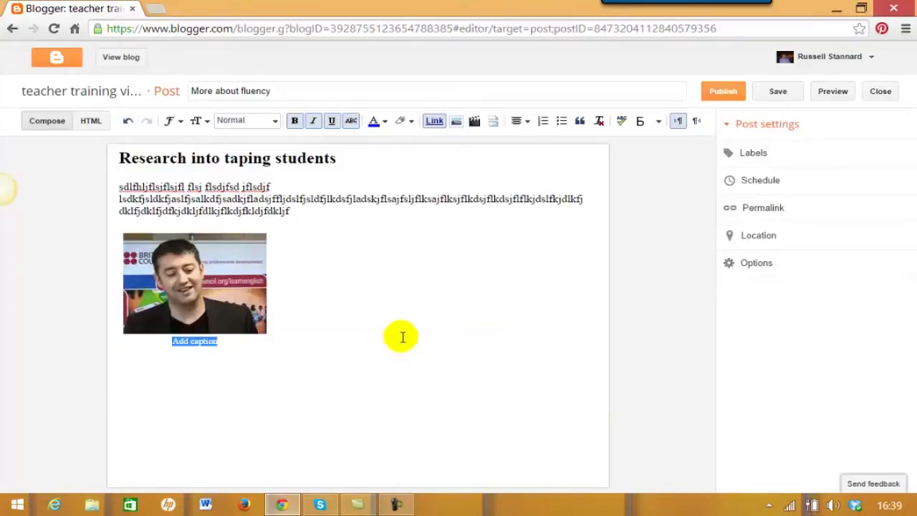
text(Russell S)
text(resentin)
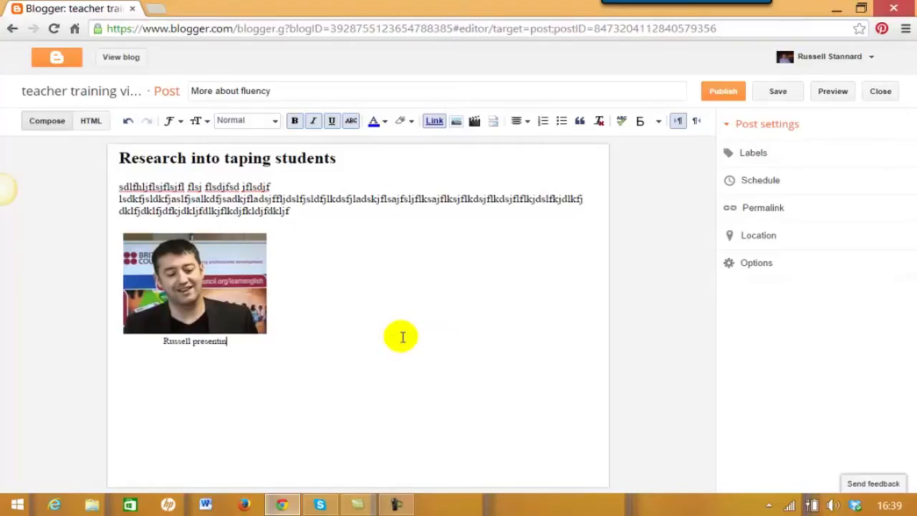
text(g in Tul)
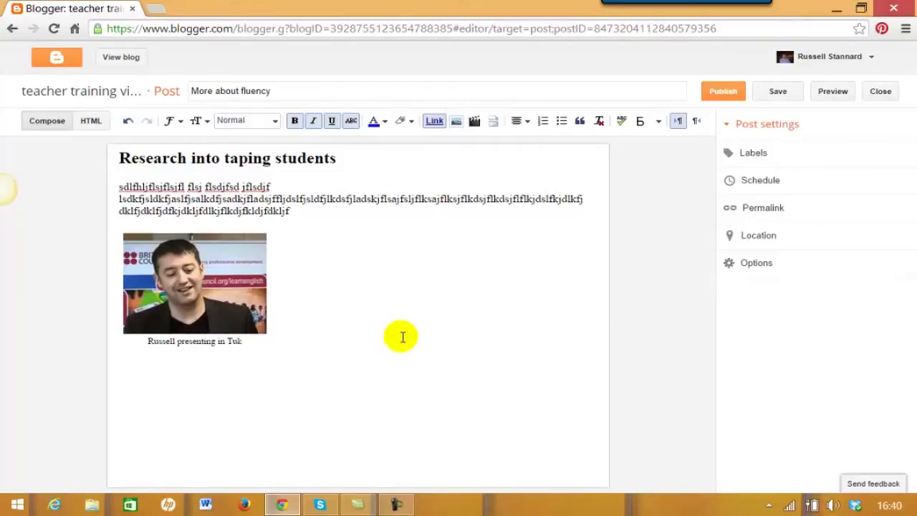
key(BackSpace)
text(rkey)
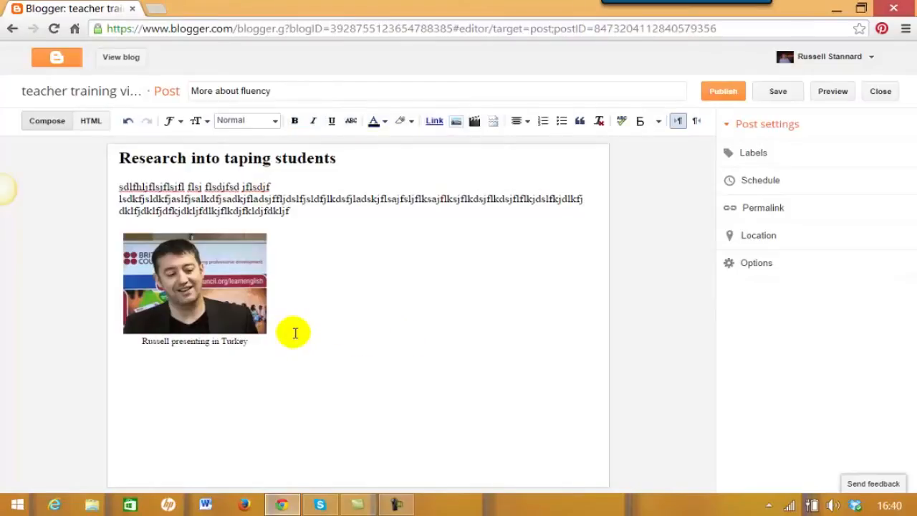
Left-align the line under the photo and insert a blank line above the 'Title two' subheading.
click(526, 123)
click(535, 140)
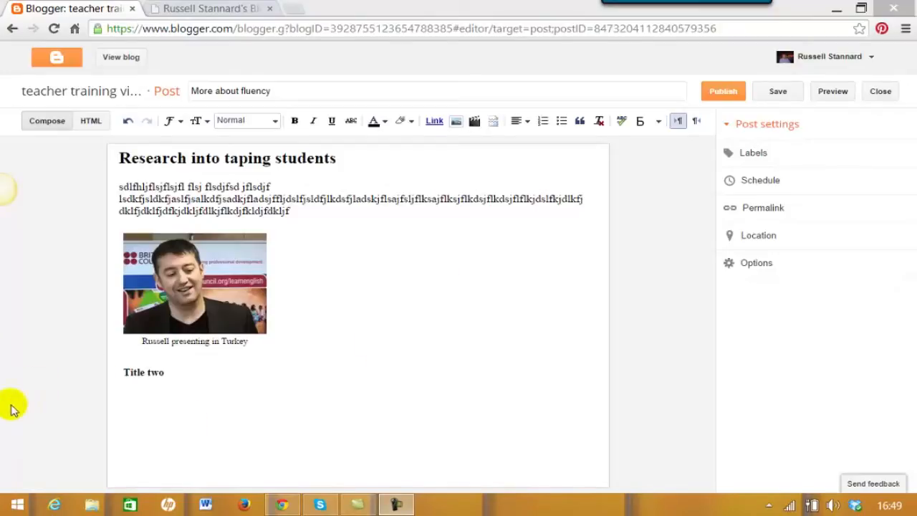
click(123, 373)
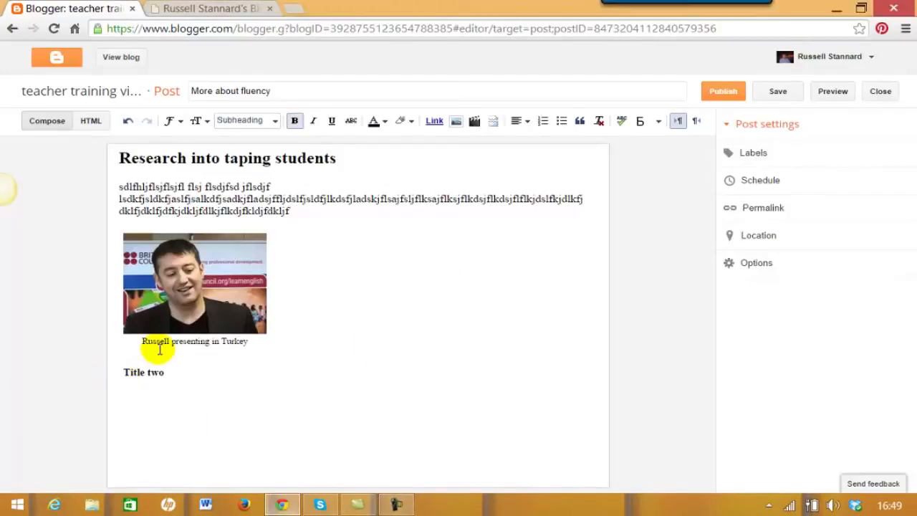
key(Return)
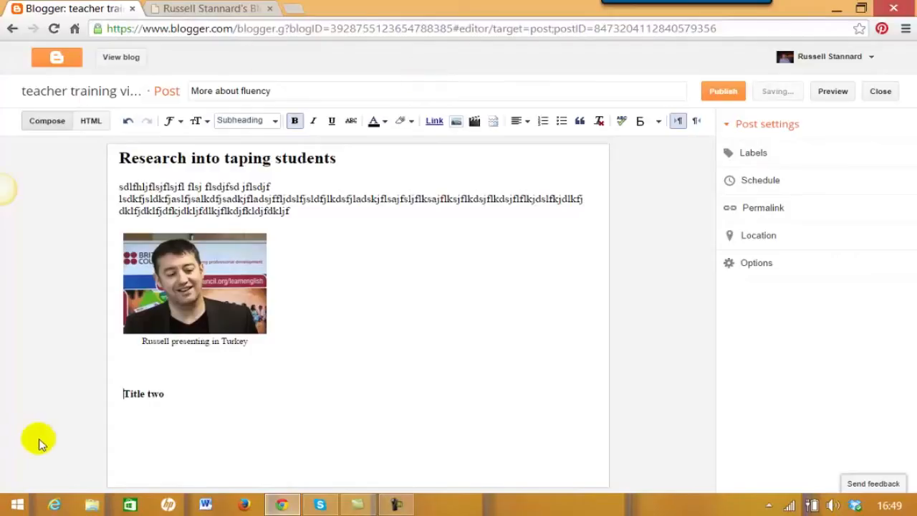
click(183, 394)
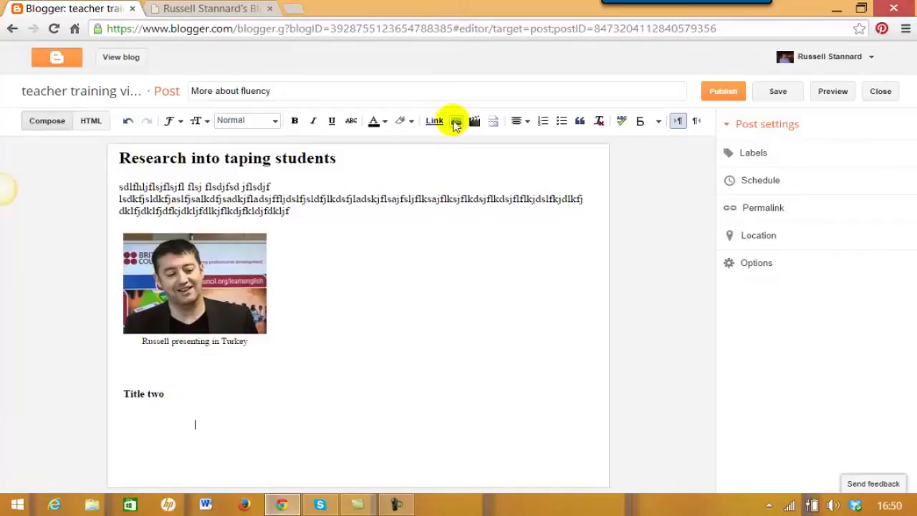
click(522, 121)
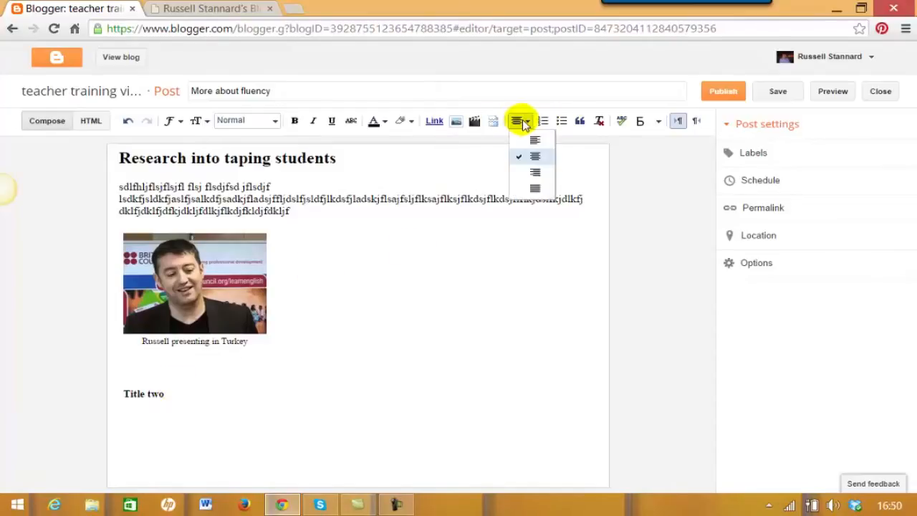
click(521, 143)
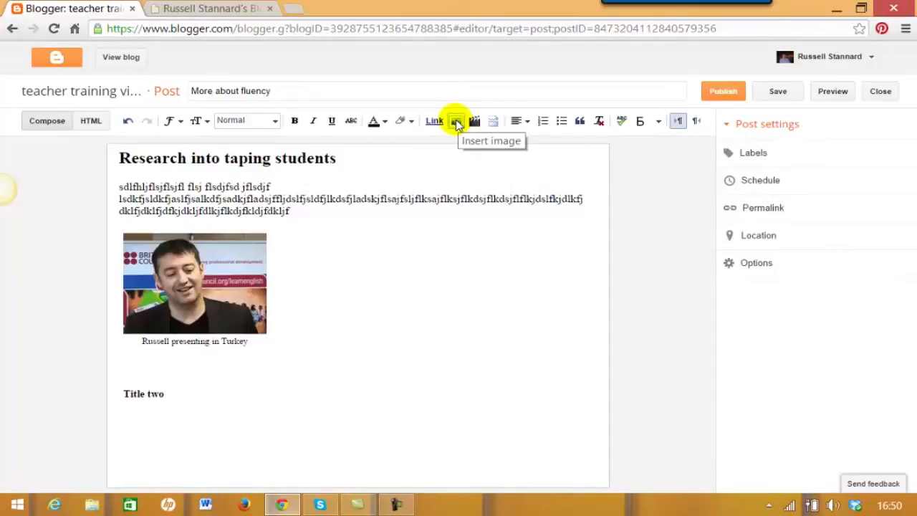
Open the image dialog's From a URL option, then switch to the author's About page tab.
click(457, 122)
click(162, 130)
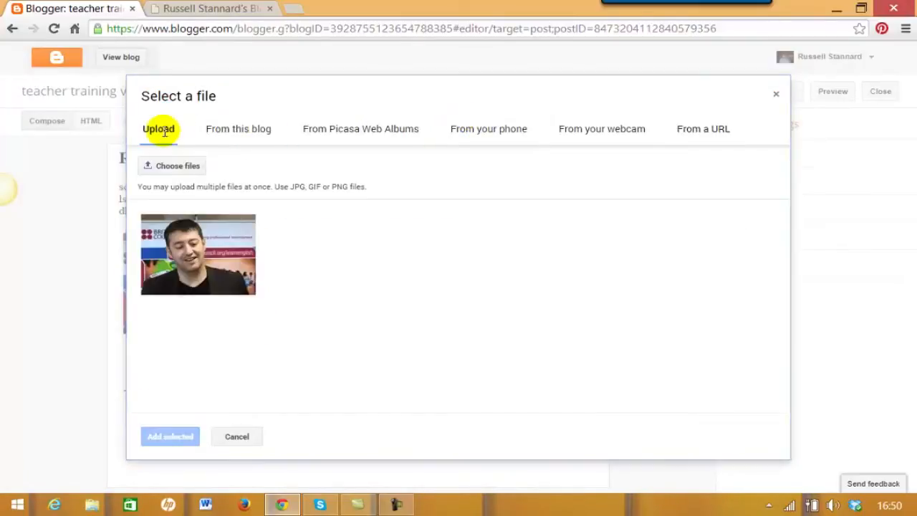
click(237, 133)
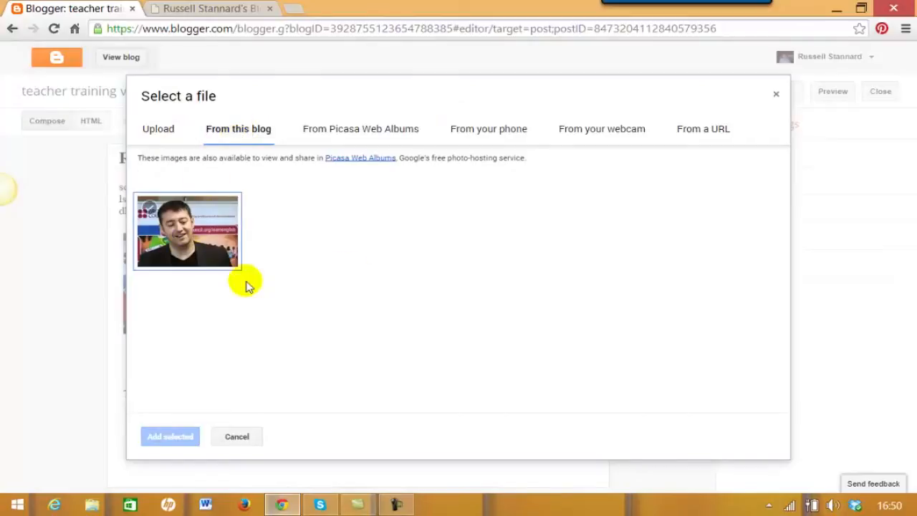
click(705, 133)
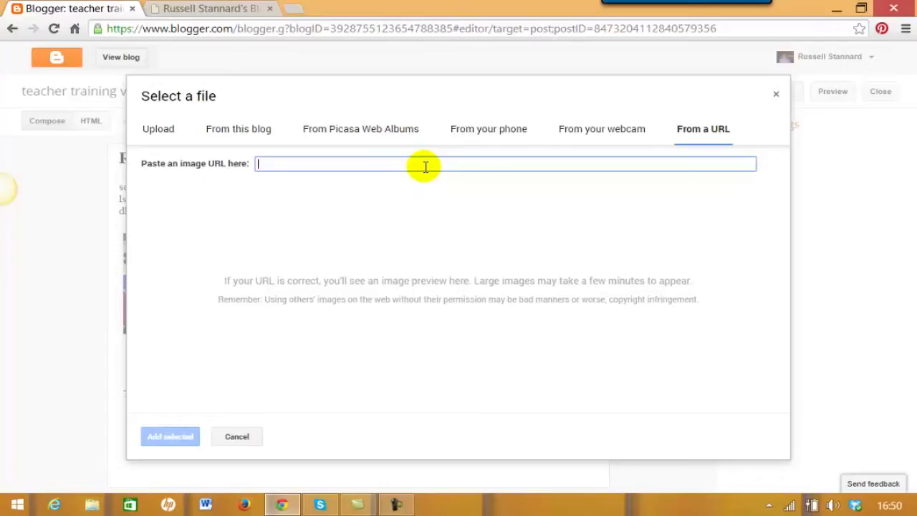
click(233, 13)
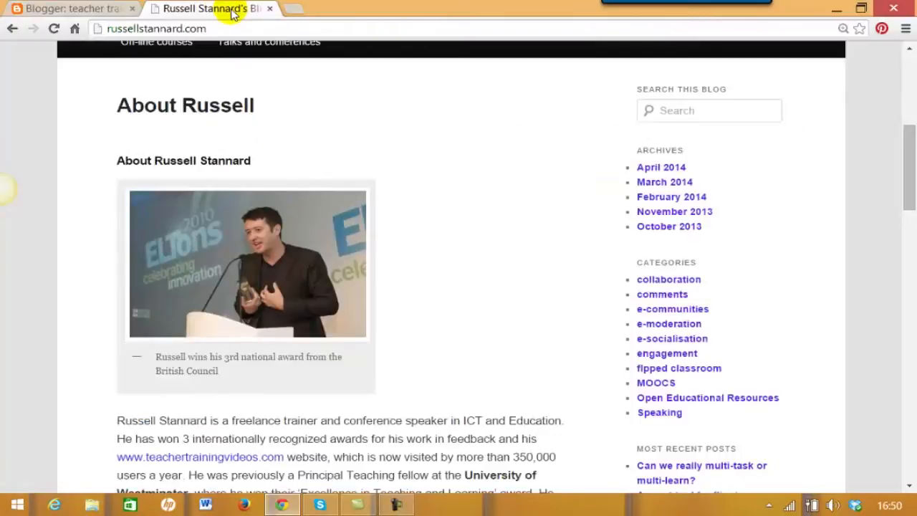
Copy the award photo's image URL and paste it into Blogger's image URL field.
right_click(202, 235)
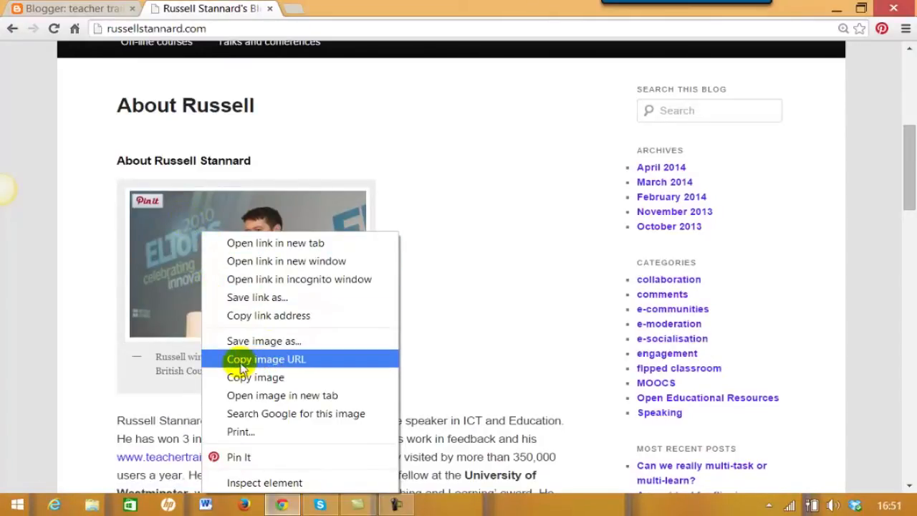
click(293, 362)
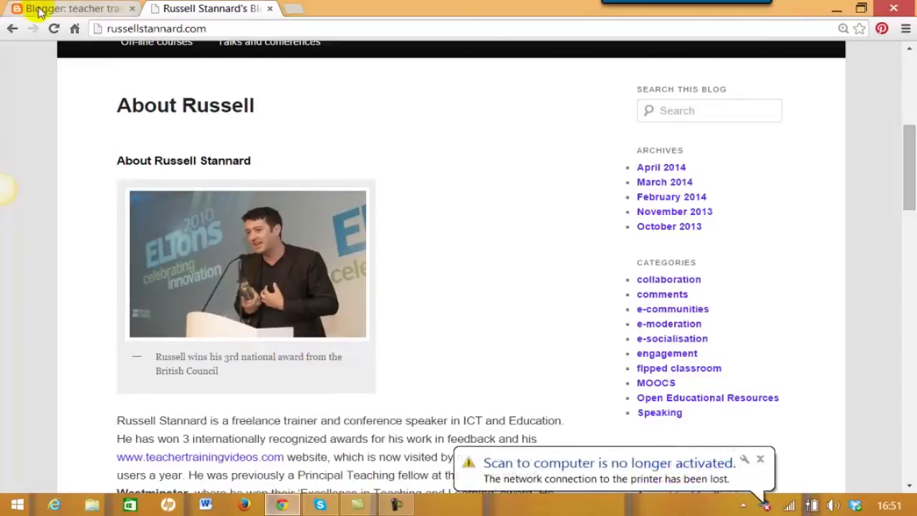
click(48, 13)
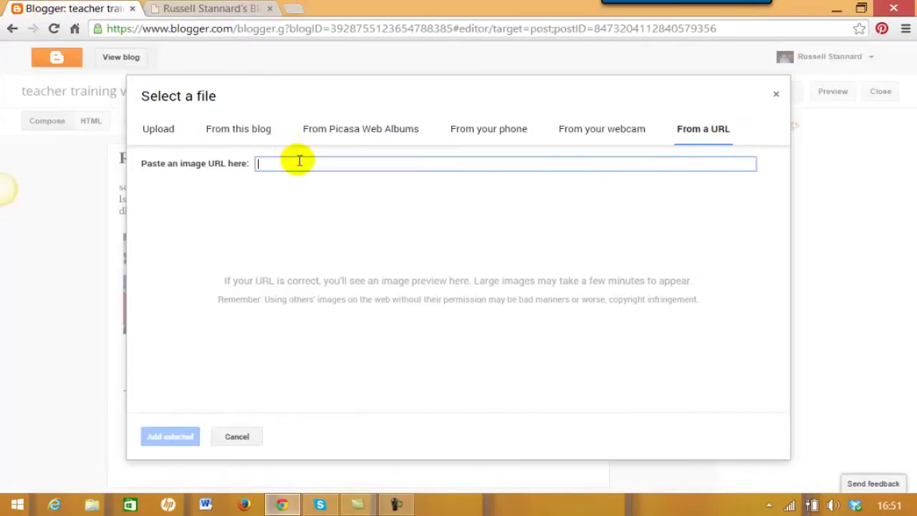
key(ctrl+v)
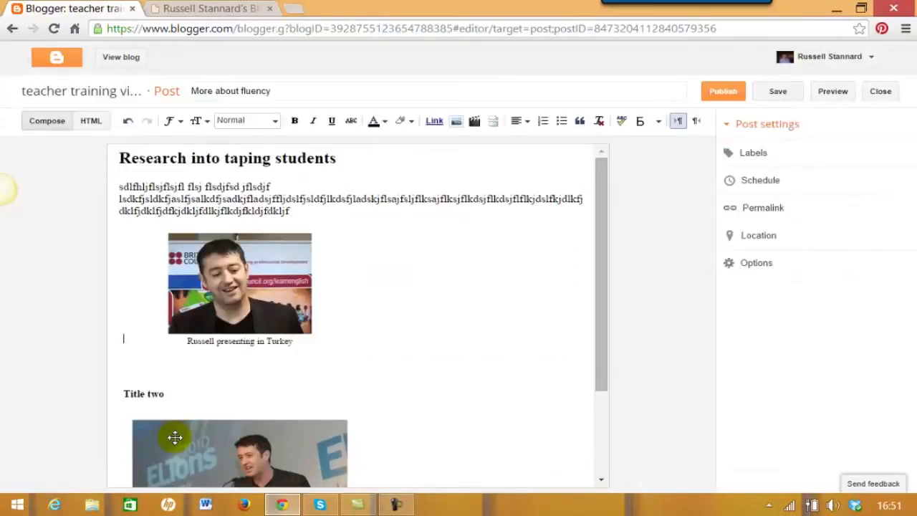
Insert the ELTons award photo below 'Title two' and resize it to Small.
drag(599, 319, 606, 409)
click(222, 409)
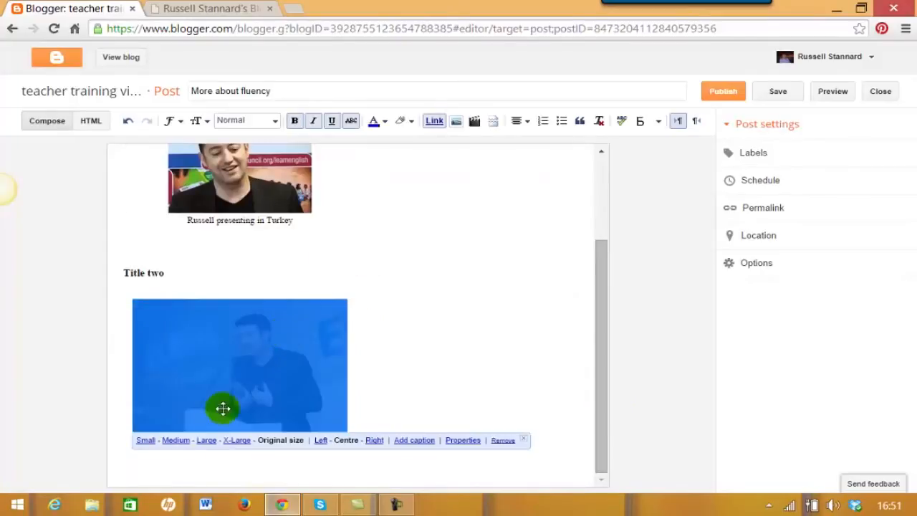
click(144, 440)
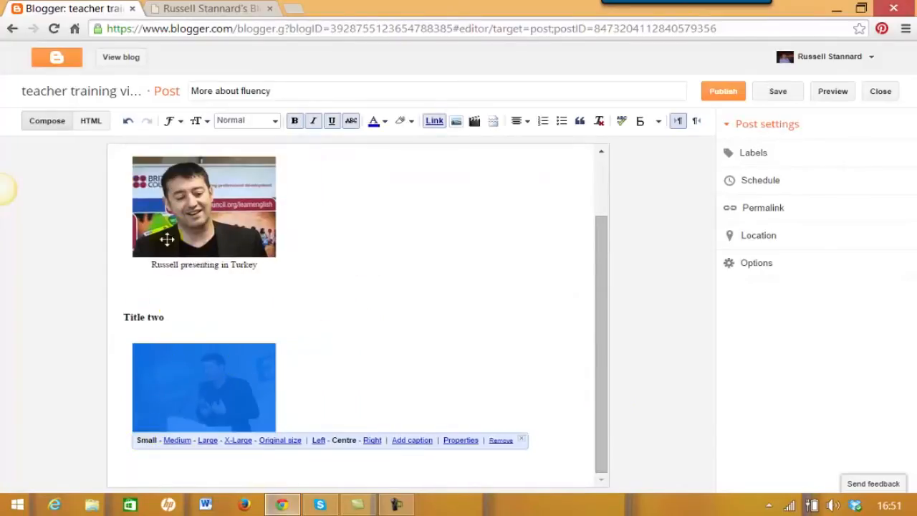
drag(600, 340, 427, 330)
click(427, 330)
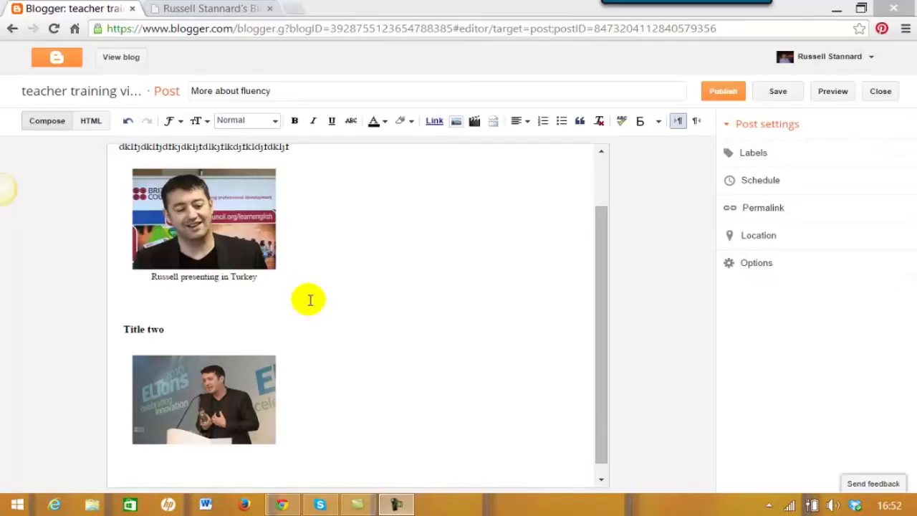
Tag 'More about fluency' with Communication and Fluency, plus a new Taping label.
click(748, 158)
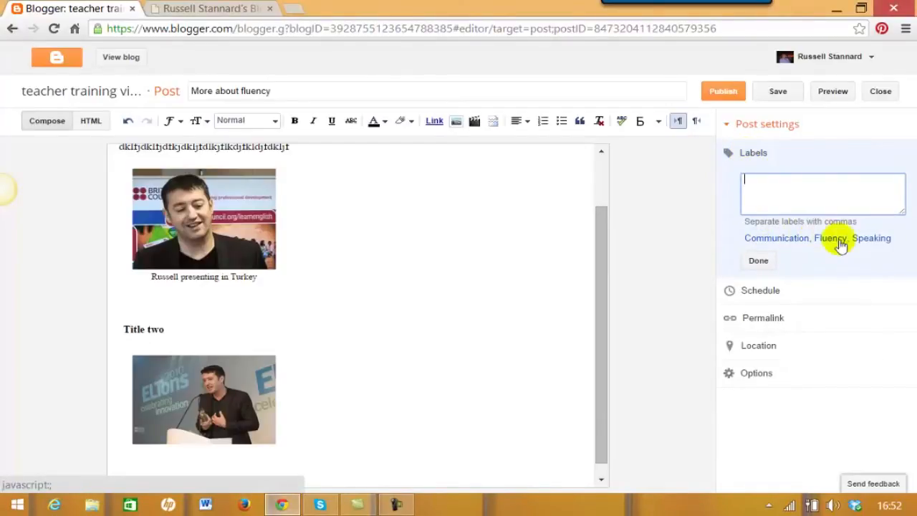
click(765, 244)
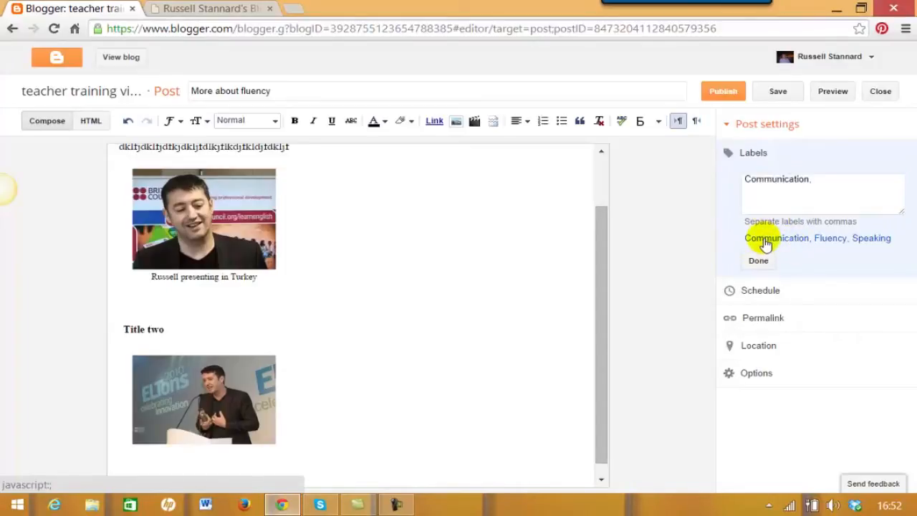
click(825, 242)
click(878, 182)
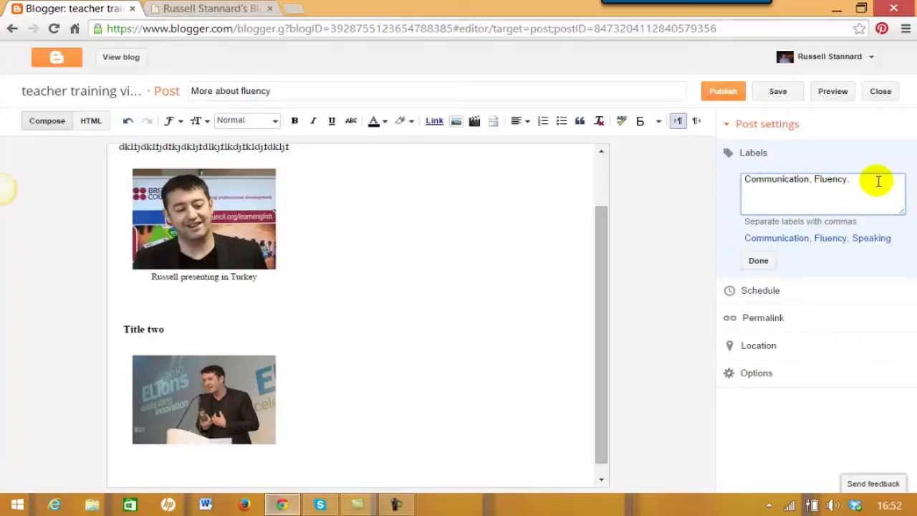
text(Taping)
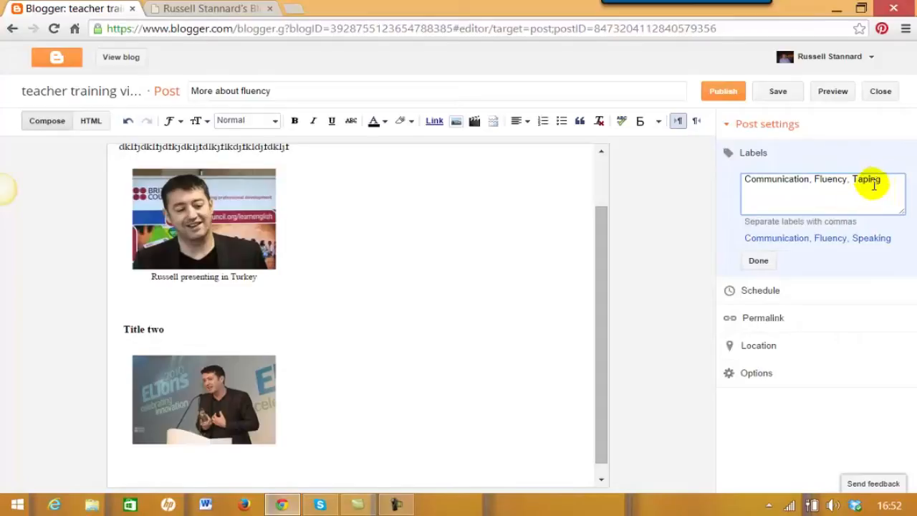
click(759, 260)
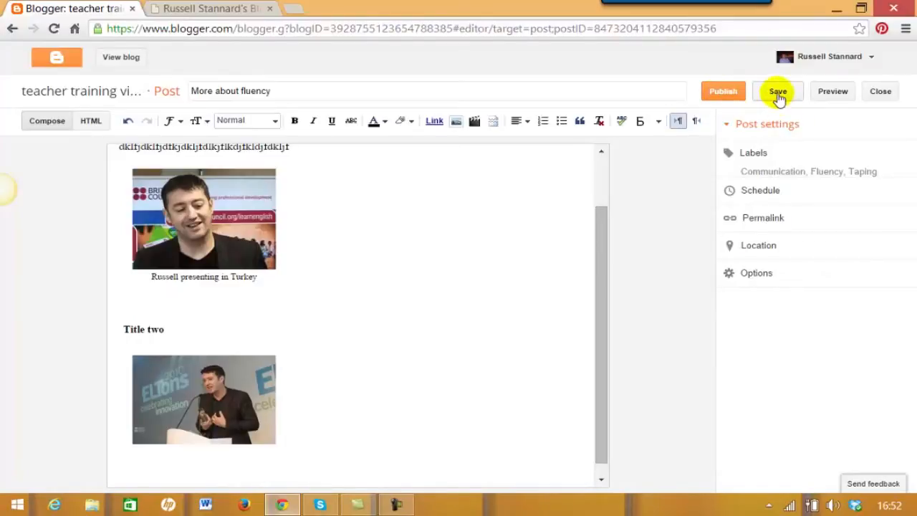
Publish 'More about fluency' and check it in the All (2) posts list.
click(723, 95)
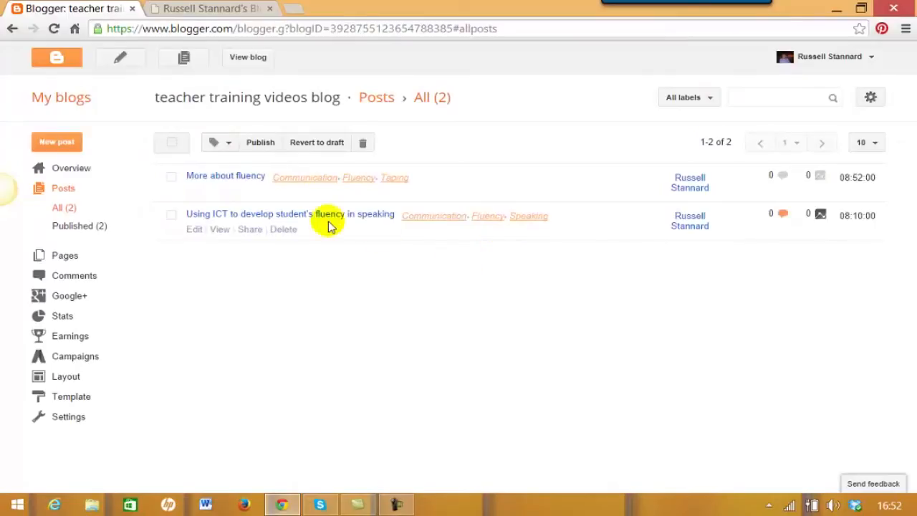
mouse_move(290, 175)
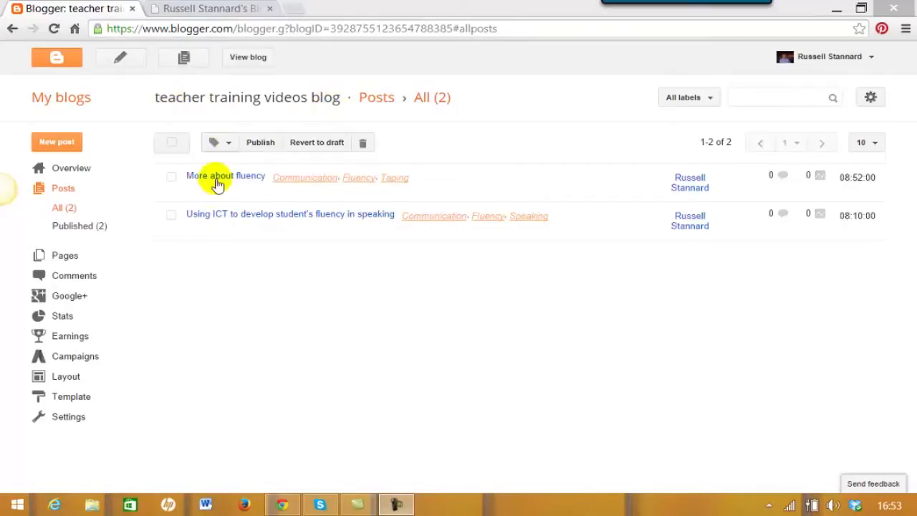
Create a new post titled 'Developing fluency through stories'.
click(56, 146)
click(265, 90)
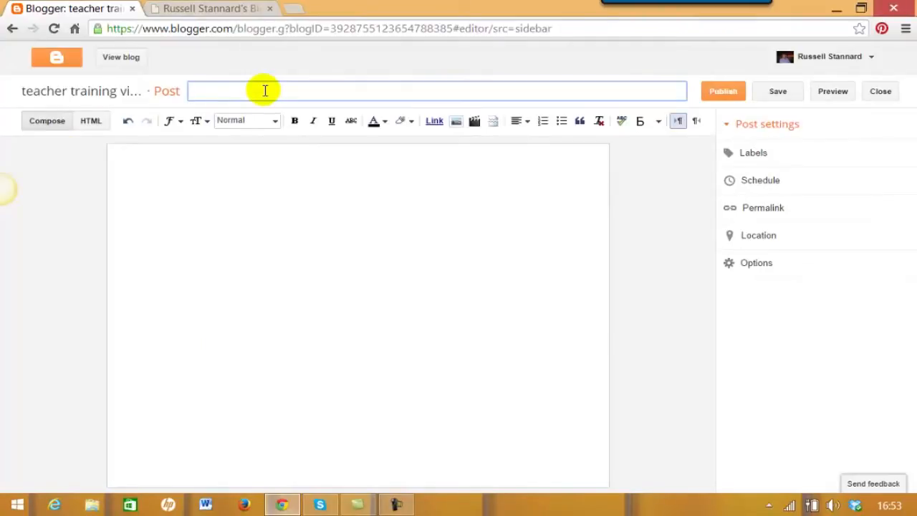
text(Developing fluency through sot)
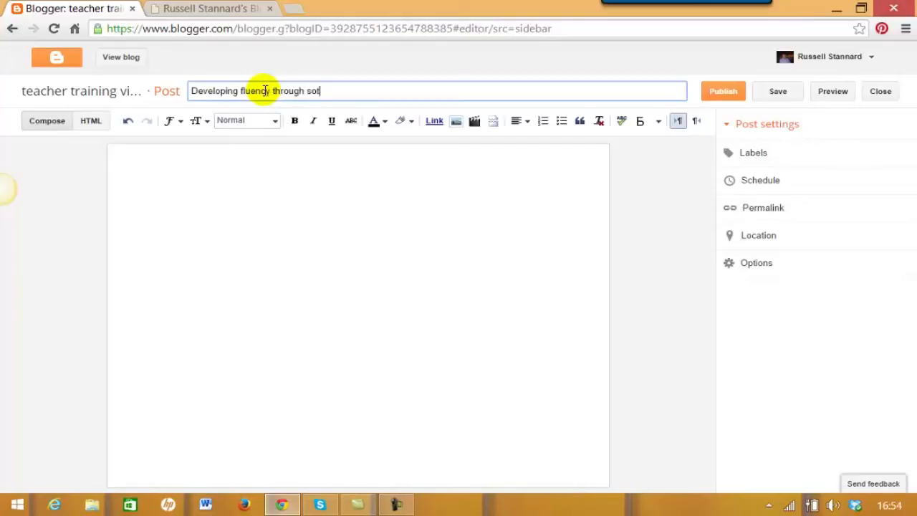
key(BackSpace)
key(BackSpace)
text(tories)
Add 'How story telling can help' as a Heading at the top of the body.
click(153, 164)
text(Ho)
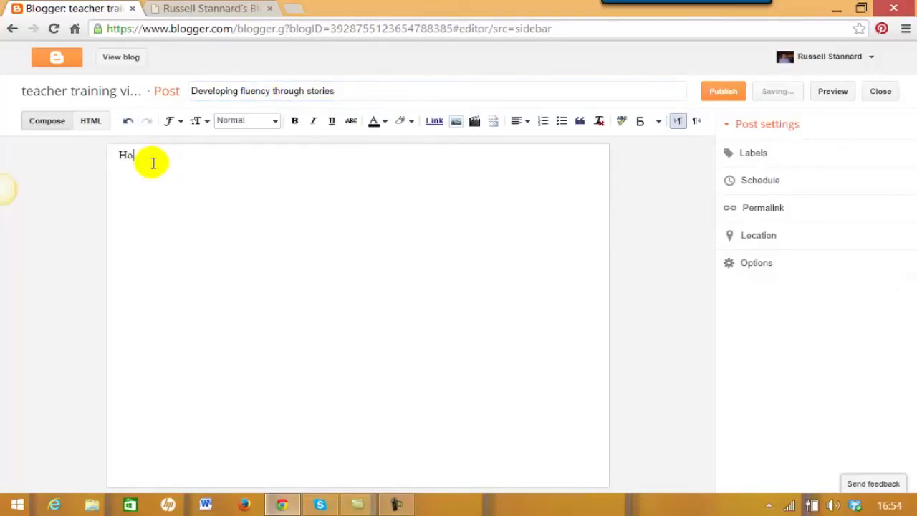
text(w story telling can hgelp)
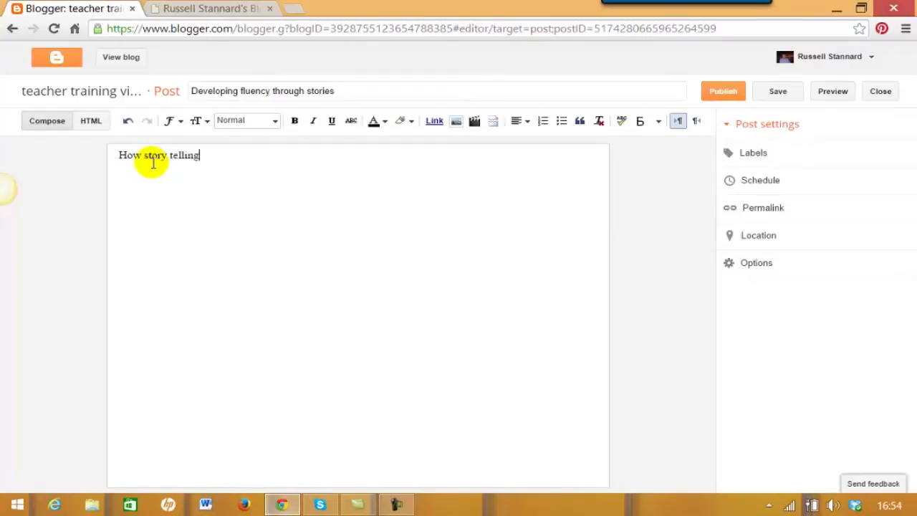
key(BackSpace)
key(BackSpace)
key(BackSpace)
key(BackSpace)
text(el0)
key(BackSpace)
text(p)
drag(263, 158, 113, 153)
click(276, 121)
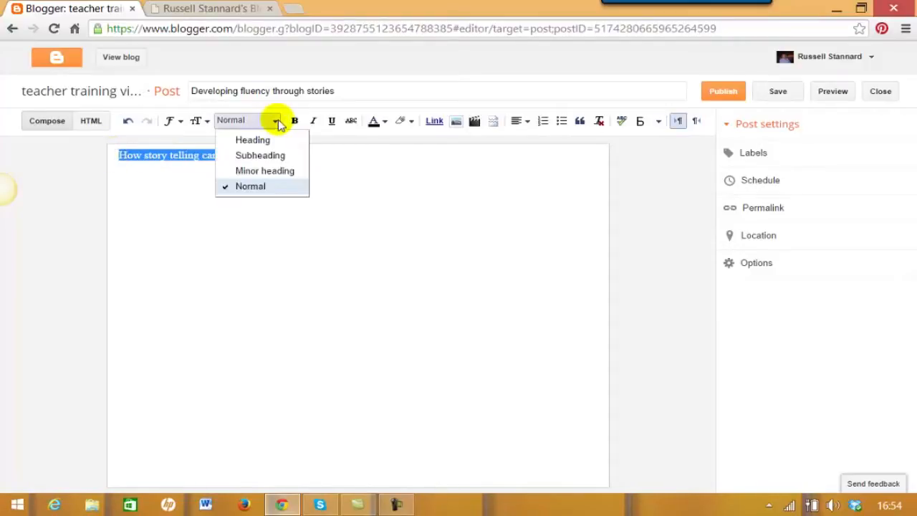
click(251, 140)
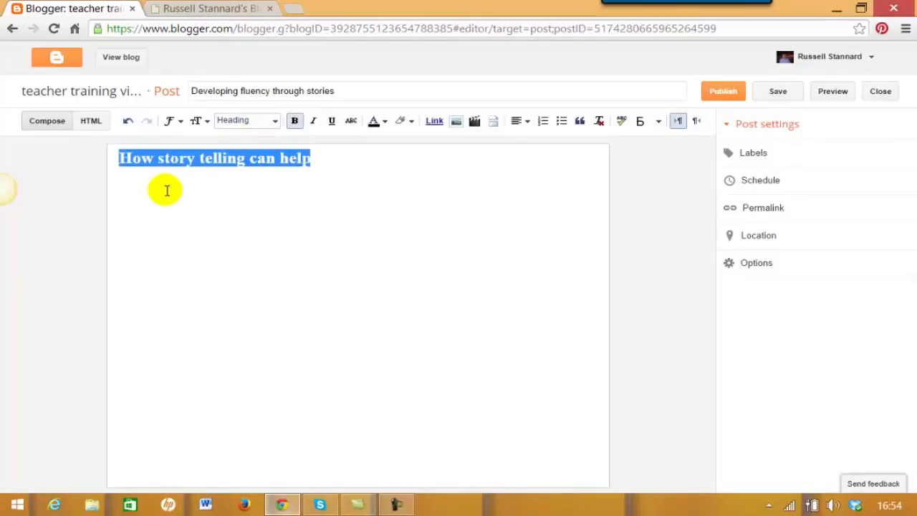
Type a placeholder filler paragraph below the heading.
click(324, 160)
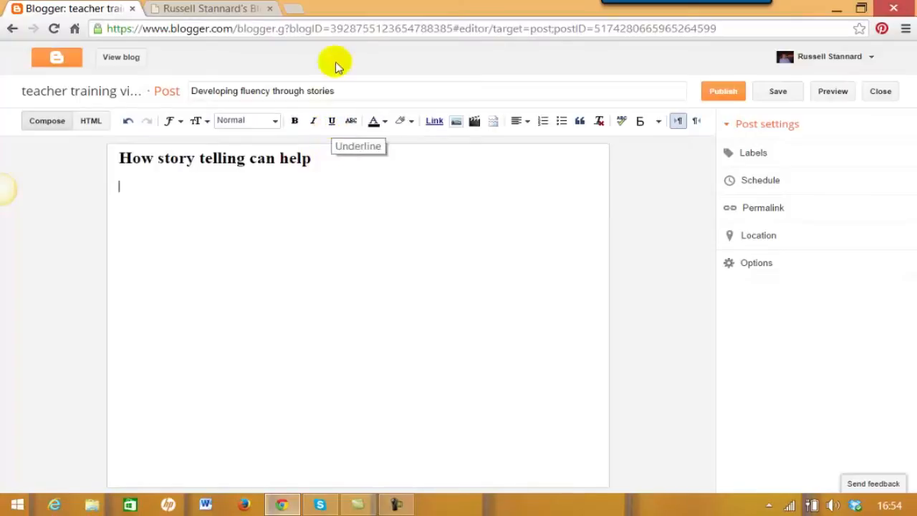
text(fl)
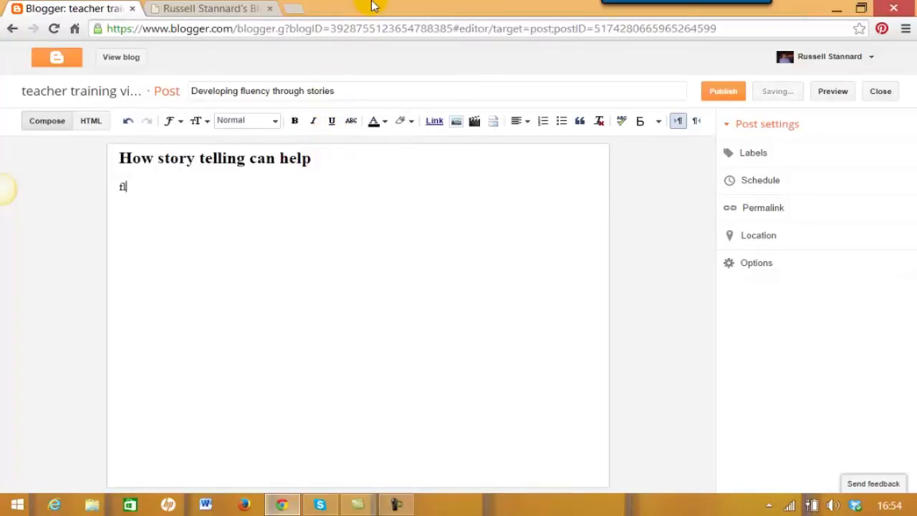
text(djfljsdlfjas flskdjfsldkjf lsjflkdsjflksdjf aslkfjaskfj)
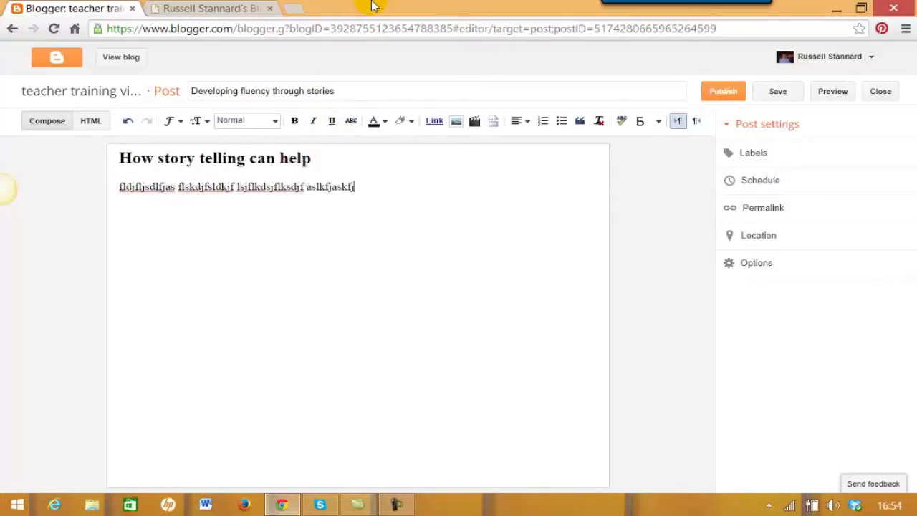
text(s fslkdjfsdkljflkdsjfldsjflkdsjflkdsjfkldjflkfj)
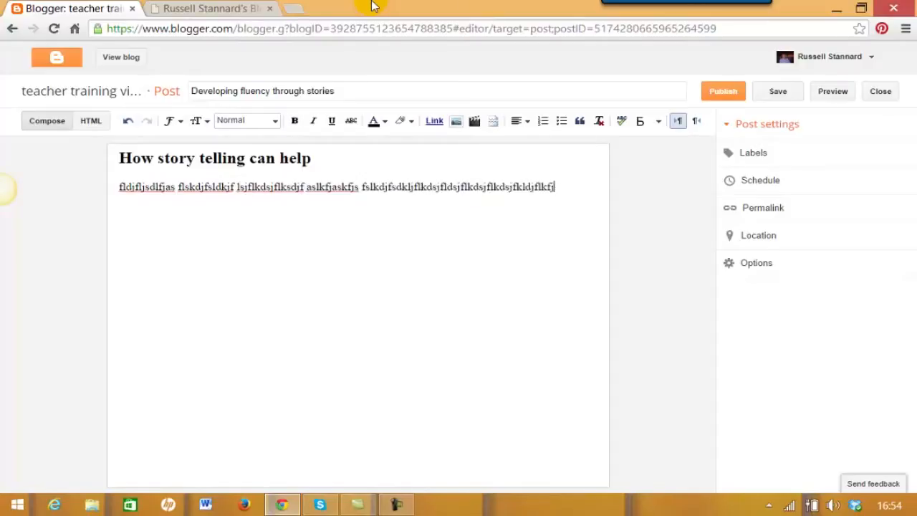
text(sdakfjdsklfjlsdkfslkjfldsjf sdklfj f f)
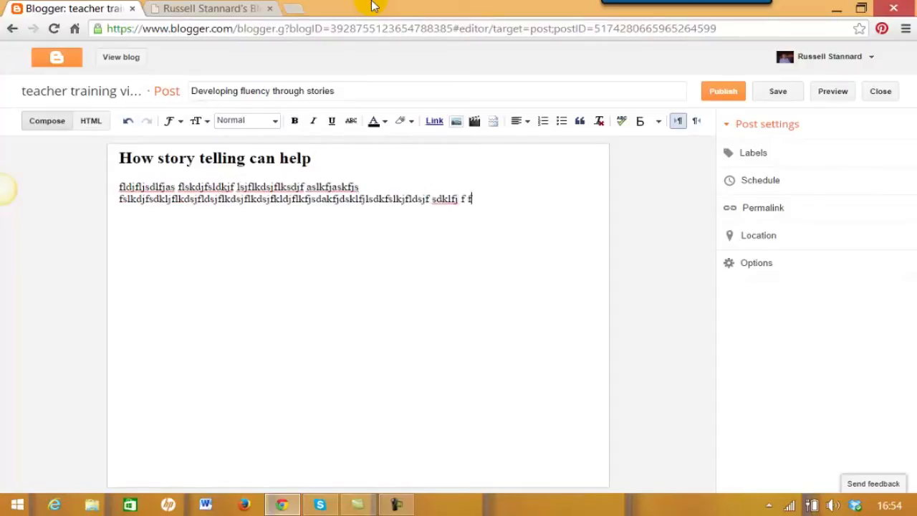
text(lksajflkkasjflskdjfdskjf dfljdkfjdslfjd)
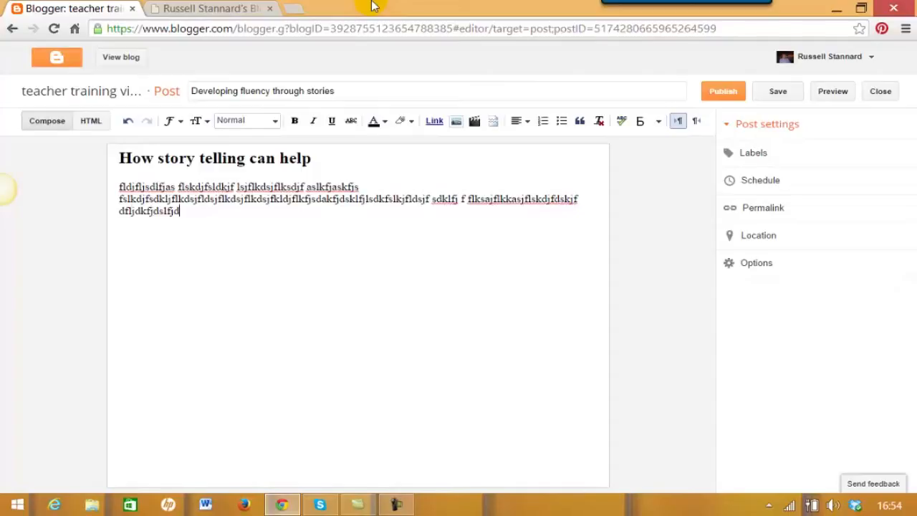
key(Return)
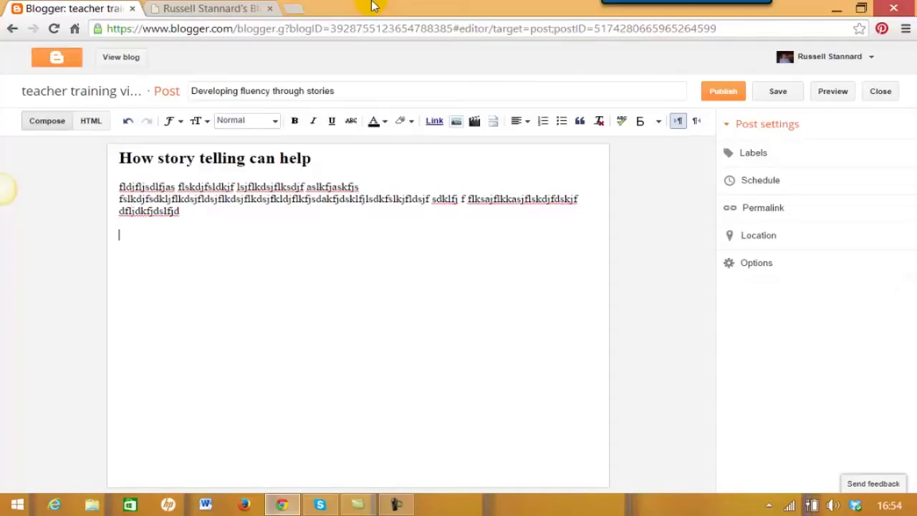
Search YouTube for 'russell stannard' and embed his Simple ICT Tools video below the text.
click(475, 122)
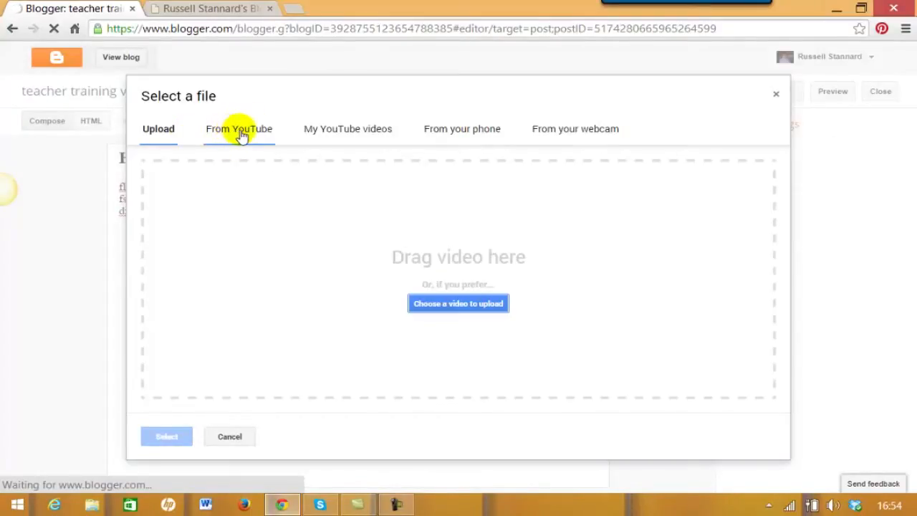
click(242, 136)
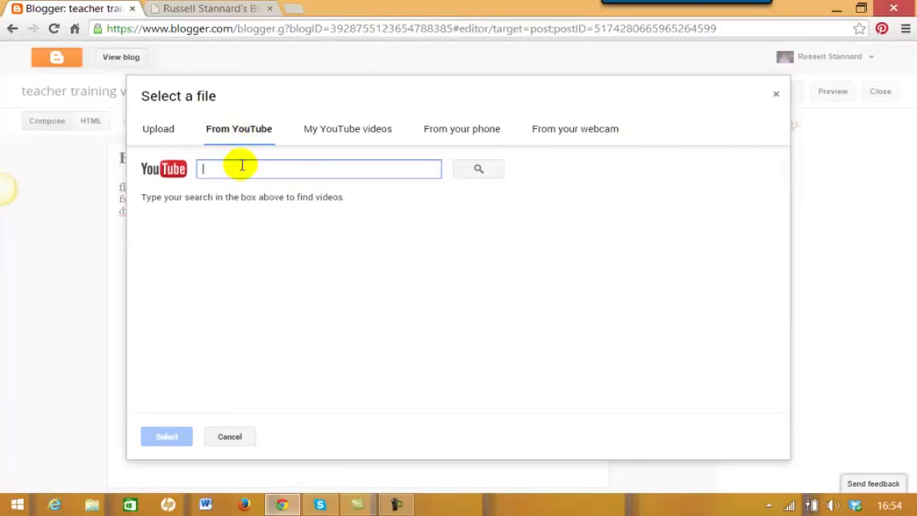
text(russell stannard)
click(478, 169)
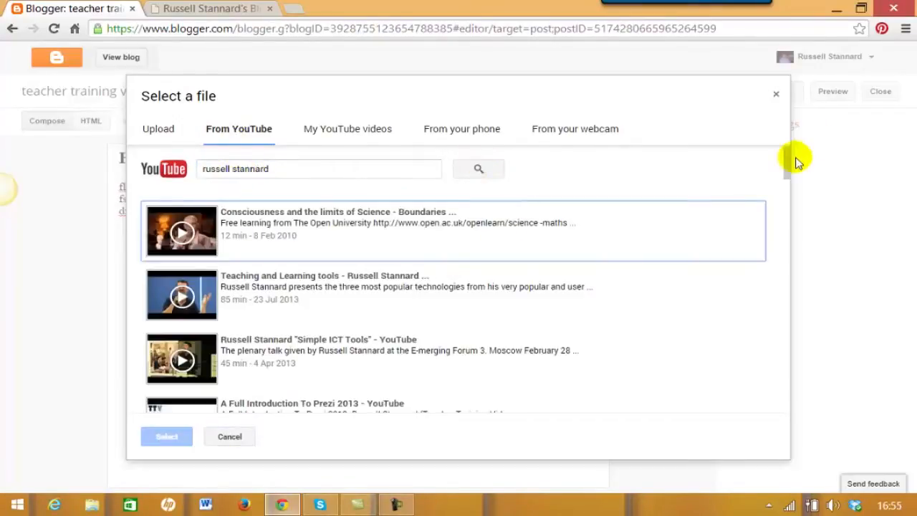
drag(789, 175, 790, 188)
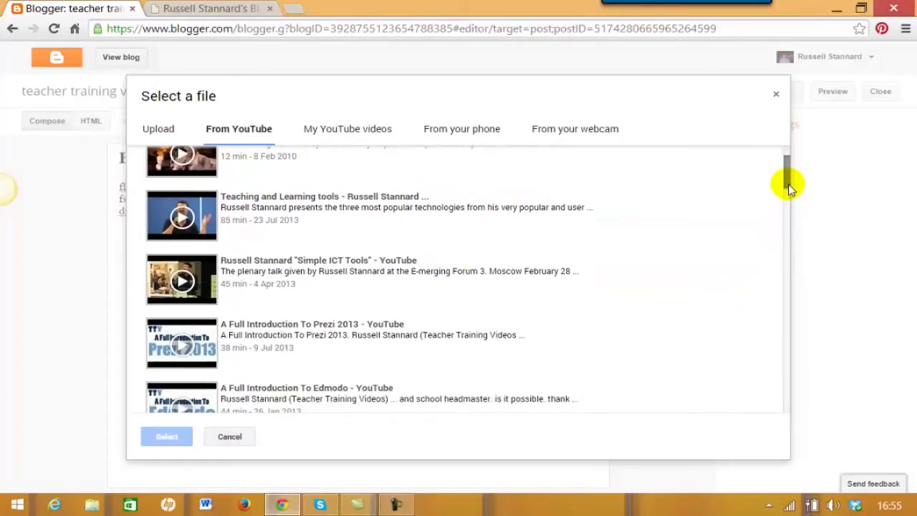
click(200, 275)
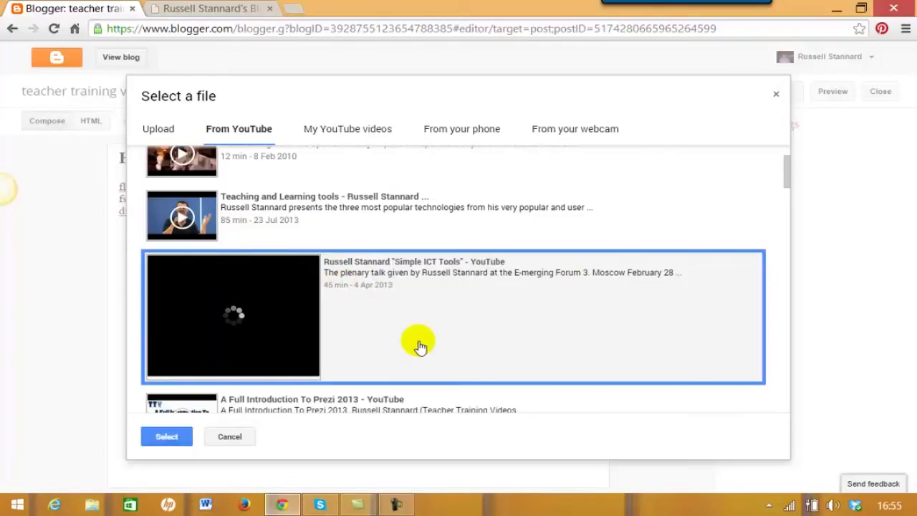
click(167, 439)
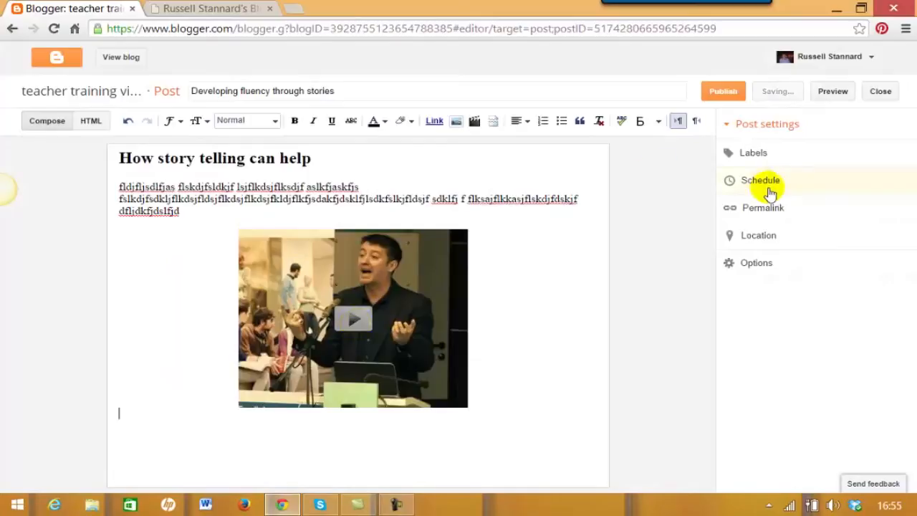
Label the post Communication, Fluency, Speaking, ICT tools and Vocaroo, then publish it.
click(753, 159)
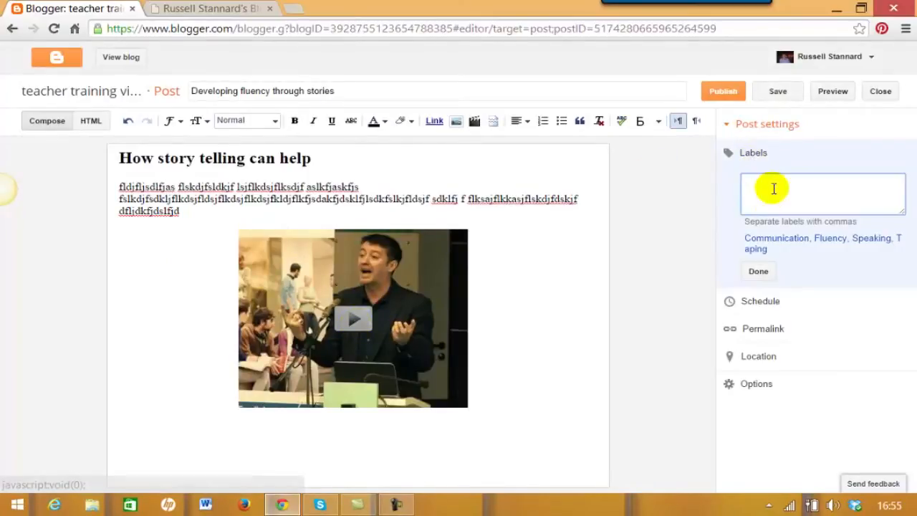
click(763, 240)
click(832, 241)
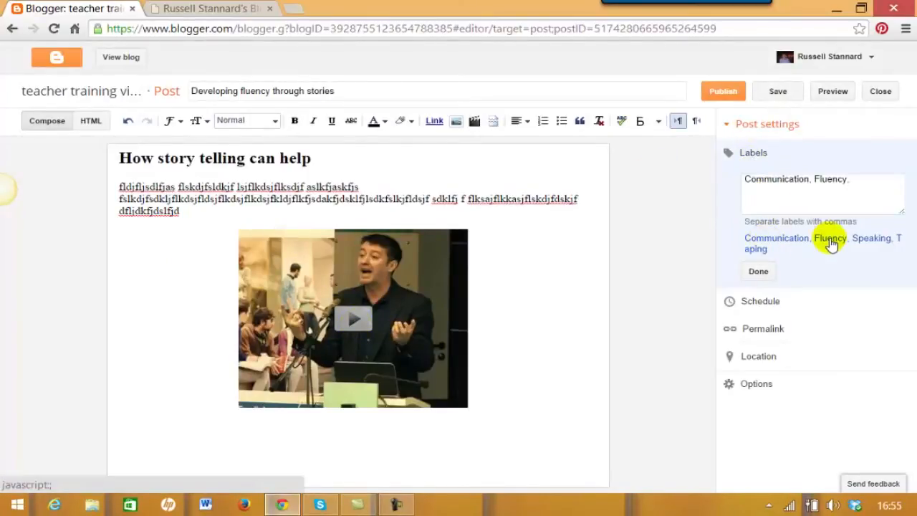
click(874, 241)
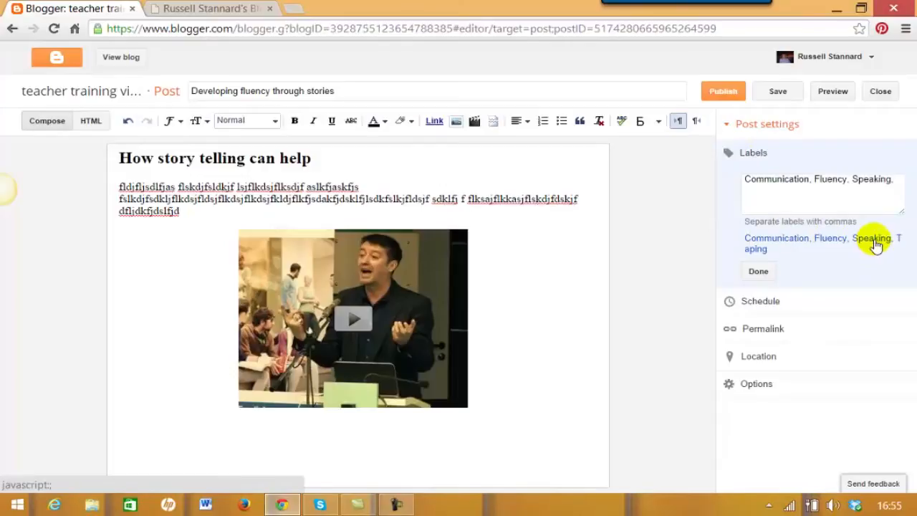
click(785, 193)
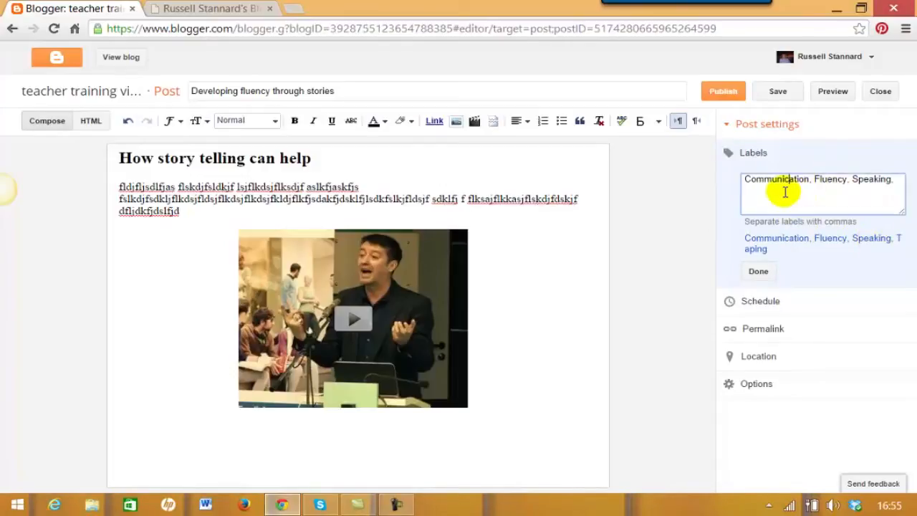
click(899, 179)
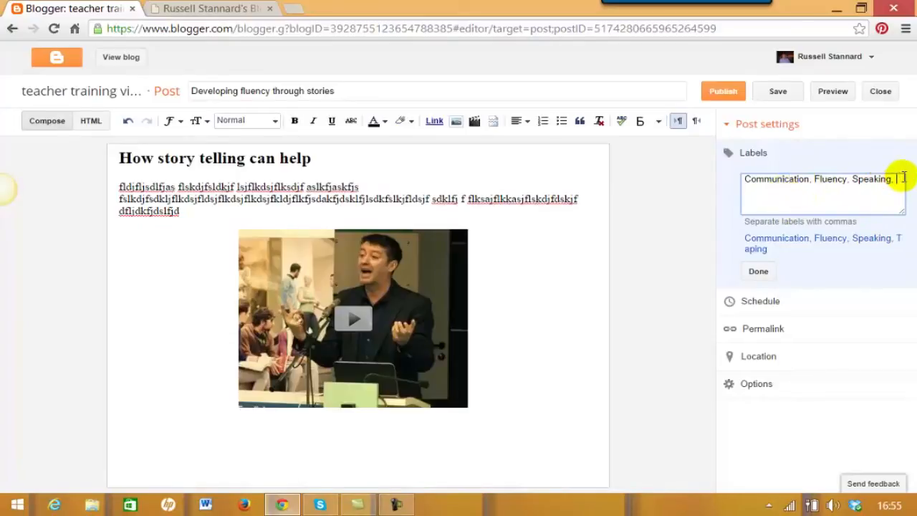
text(ICT tools,)
text(Vocaroo)
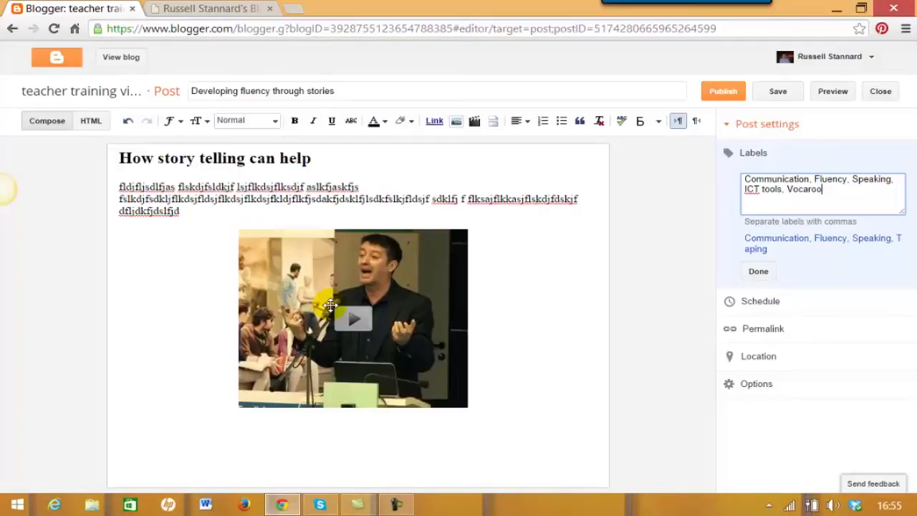
click(725, 91)
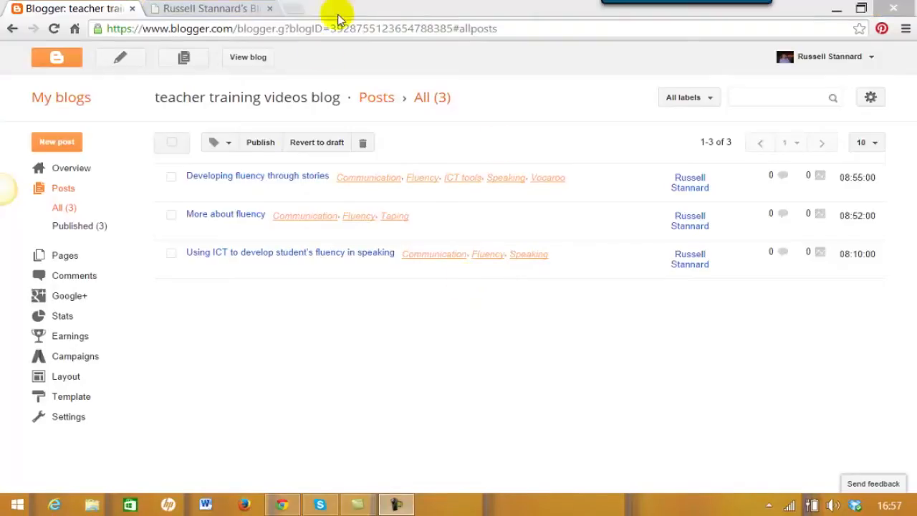
View the live blog in a new tab and scroll through its three posts.
click(248, 59)
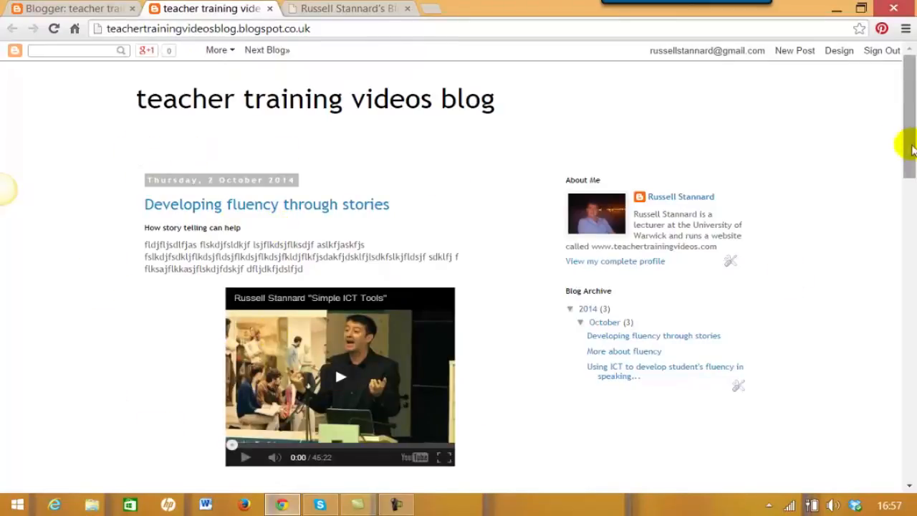
drag(908, 142, 908, 408)
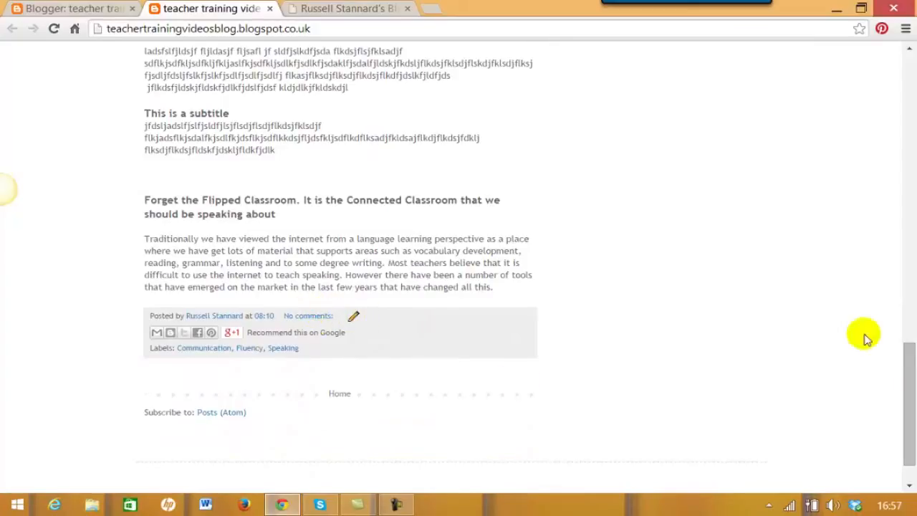
drag(907, 375, 895, 86)
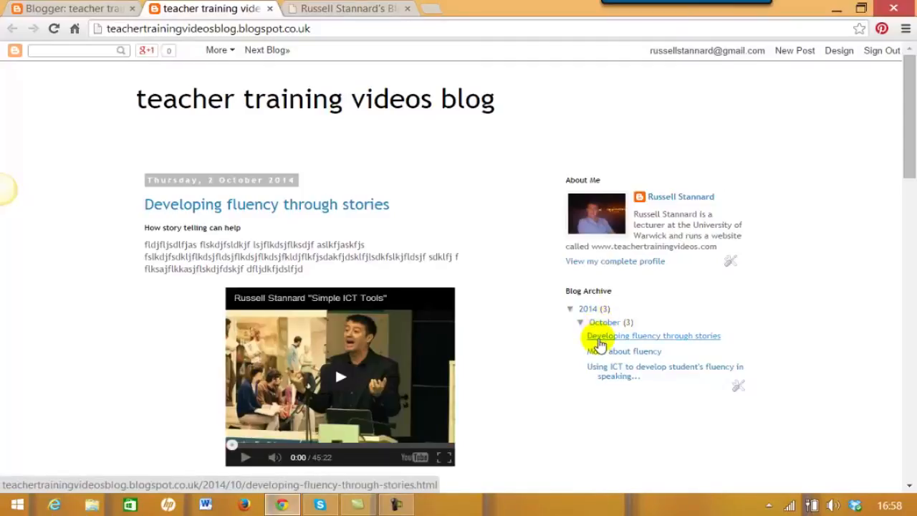
From the Blog Archive, open the Using ICT post, then read through the More about fluency post.
click(609, 374)
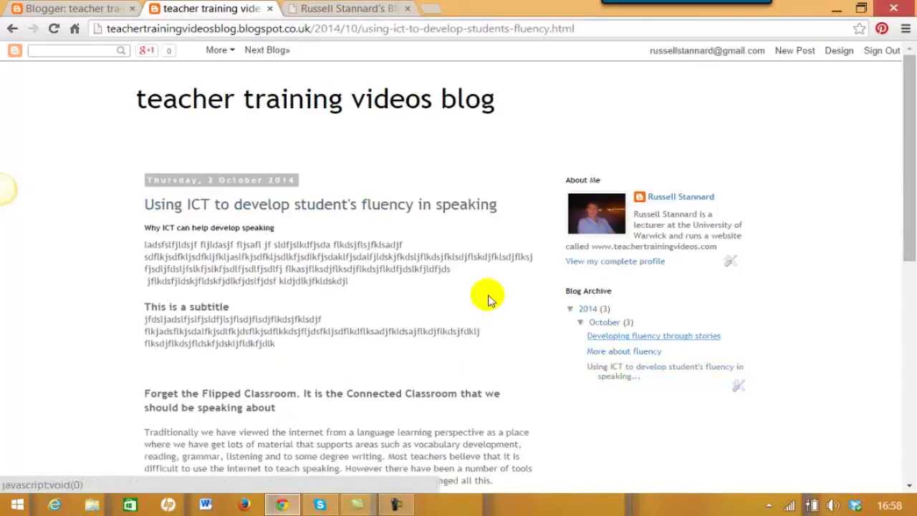
click(611, 352)
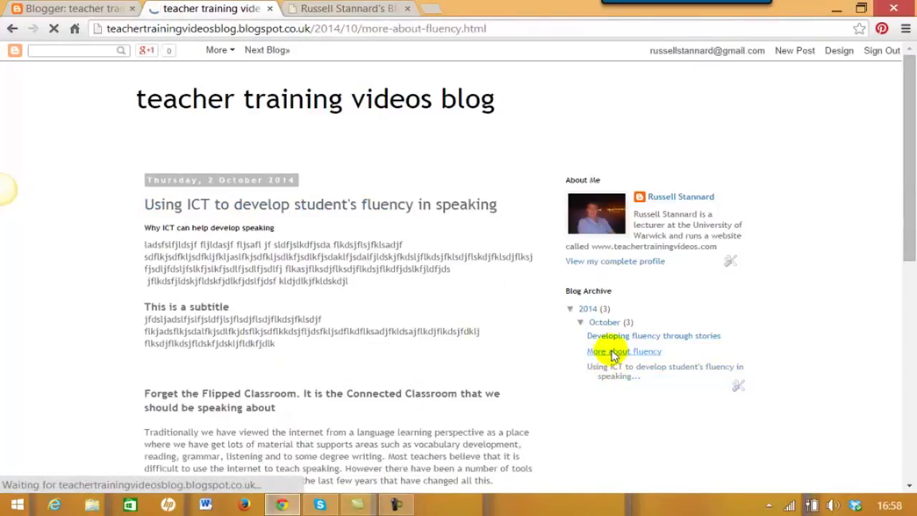
scroll(911, 172, down, 1)
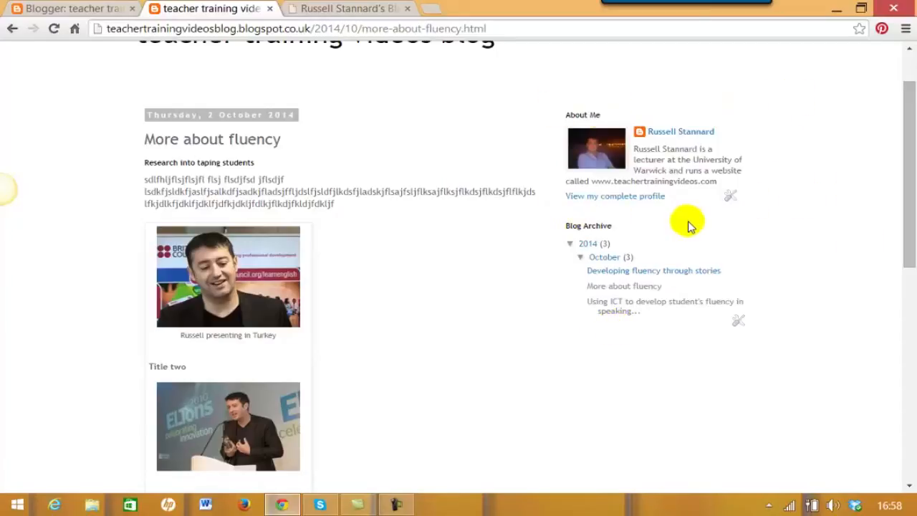
scroll(913, 170, up, 2)
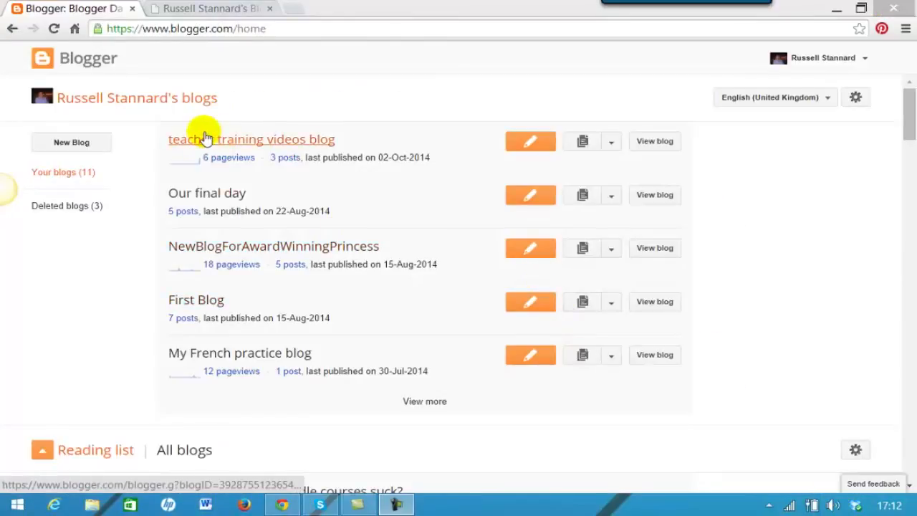
Go to the teacher training videos blog's Layout page from the dashboard's blog dropdown.
click(610, 147)
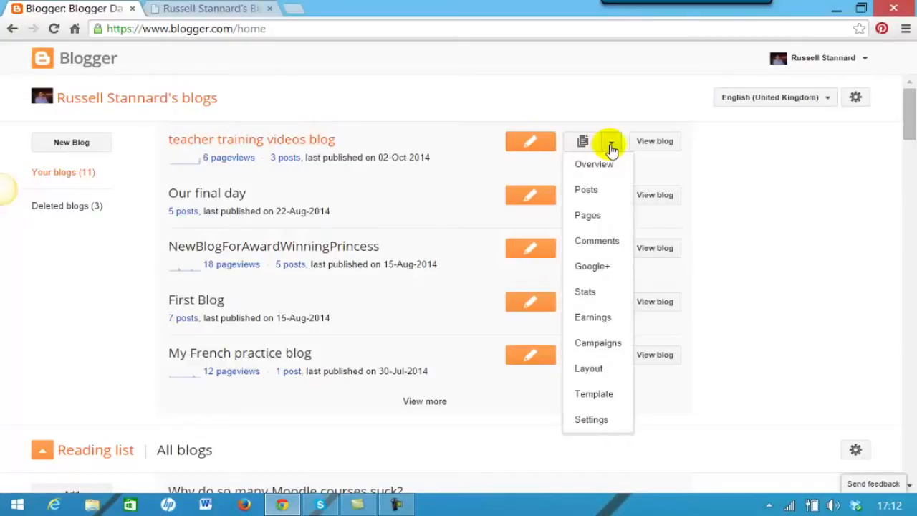
click(585, 369)
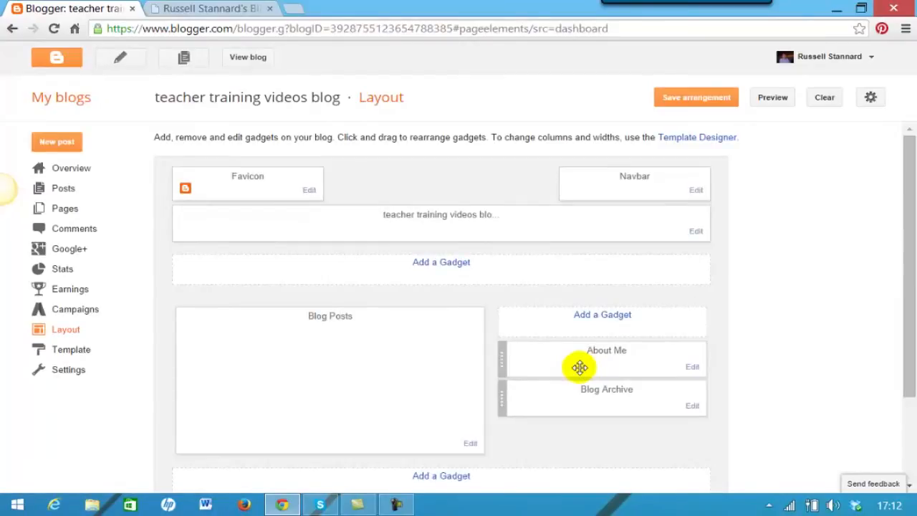
drag(906, 290, 912, 351)
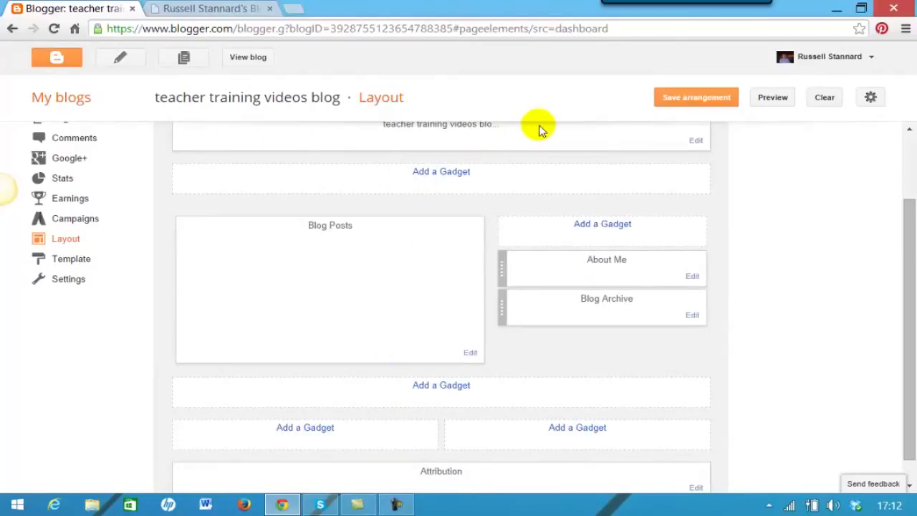
drag(907, 221, 858, 213)
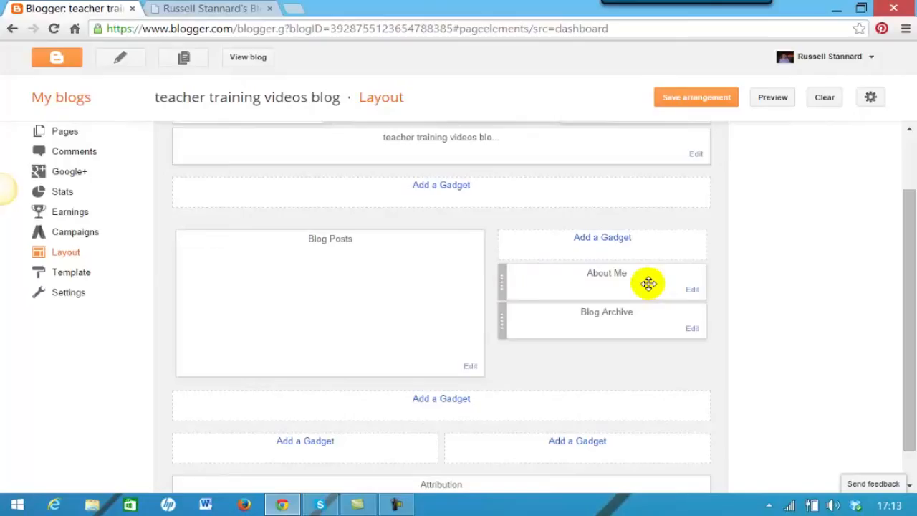
Remove the About Me gadget from the sidebar and confirm its deletion.
click(692, 290)
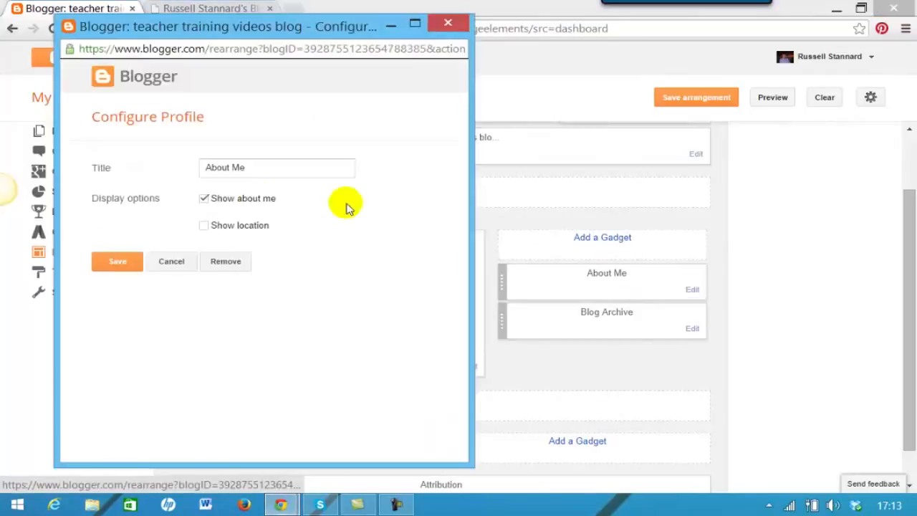
click(221, 264)
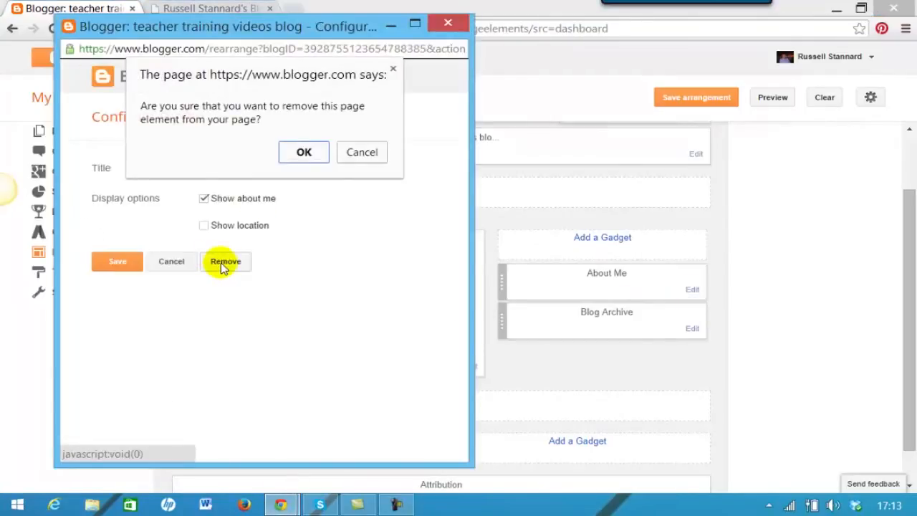
click(302, 152)
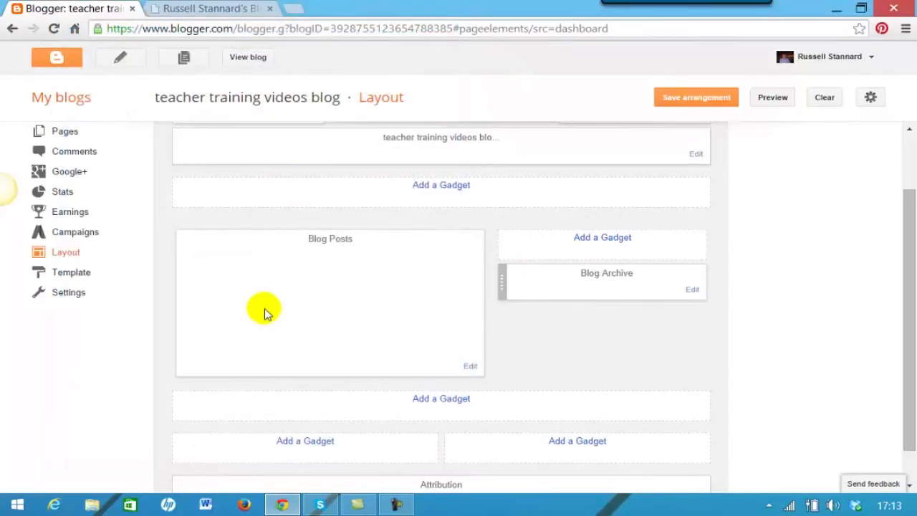
Add a Labels gadget with Show number of posts per label ticked, and save the arrangement.
click(621, 245)
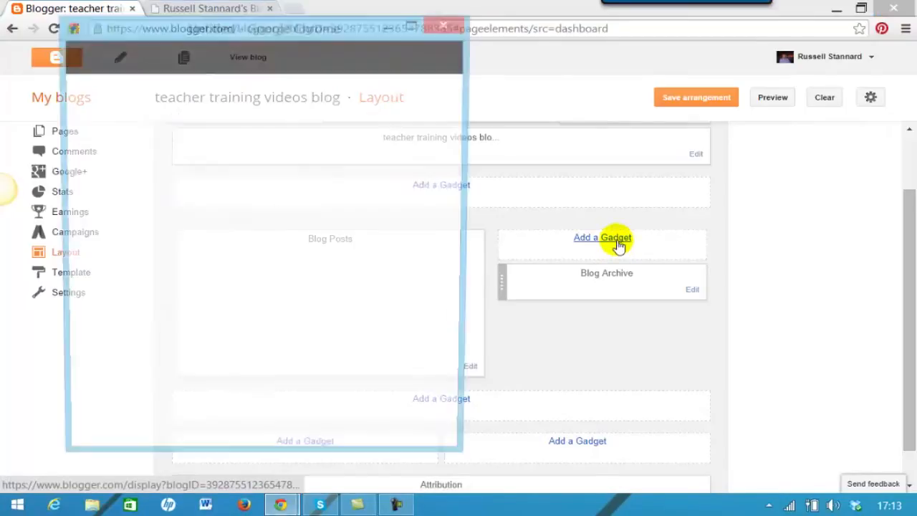
drag(464, 122, 462, 363)
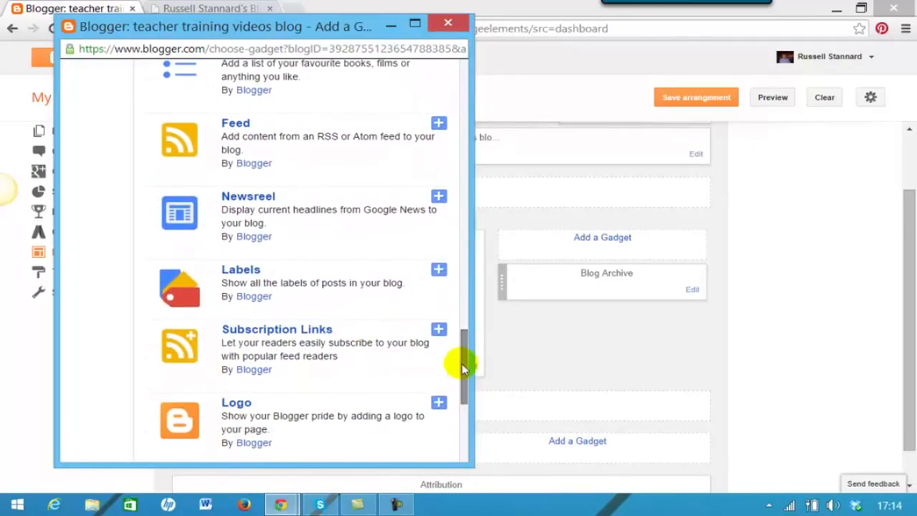
click(231, 274)
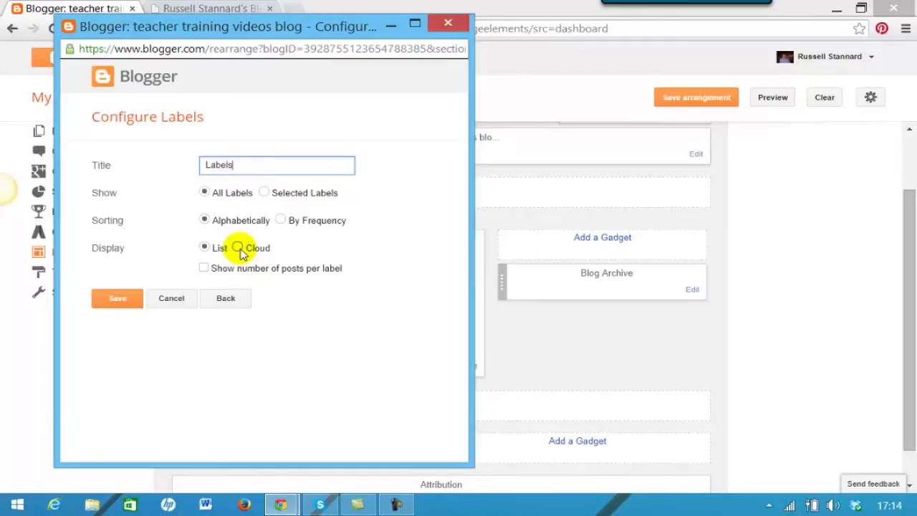
click(204, 268)
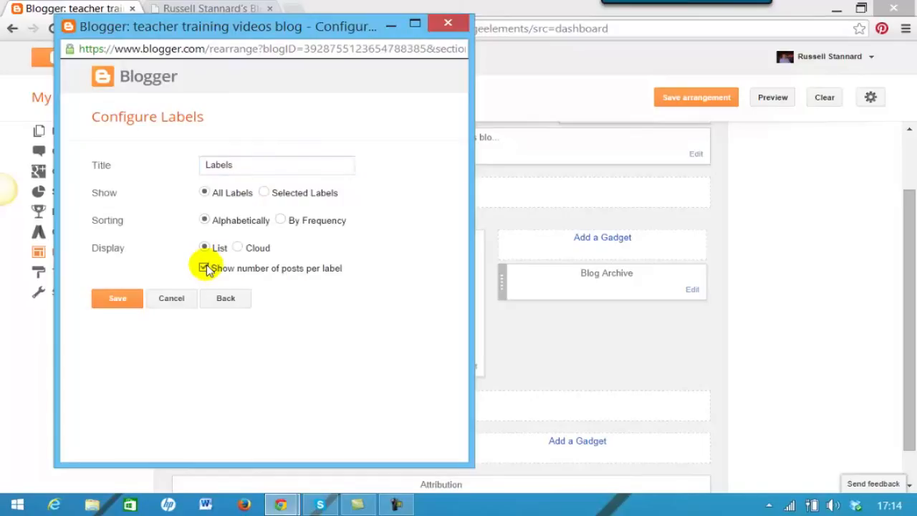
click(113, 299)
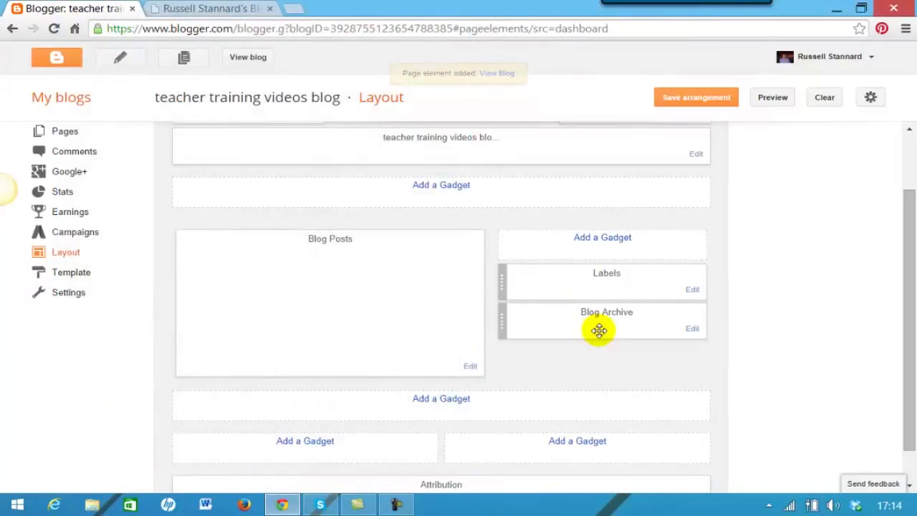
click(695, 98)
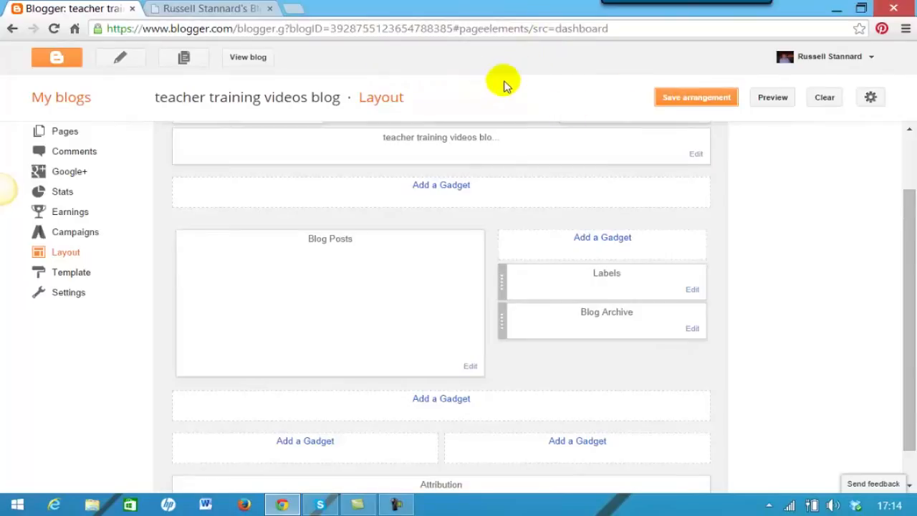
On the live blog, filter posts by the Fluency, Vocaroo, then ICT tools labels.
click(247, 57)
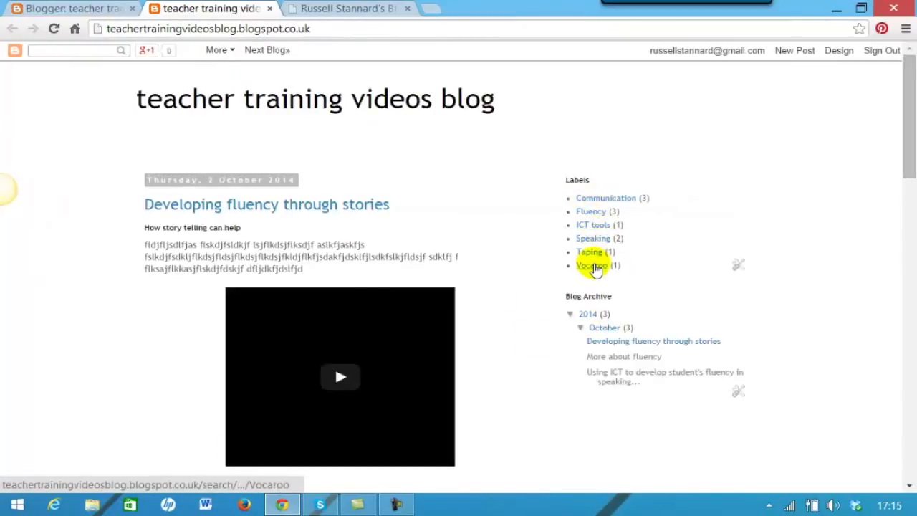
click(592, 217)
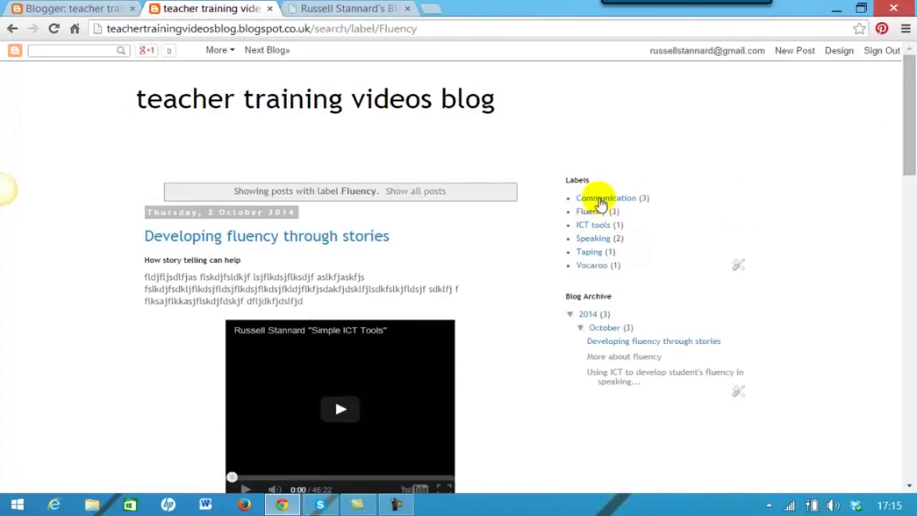
click(597, 266)
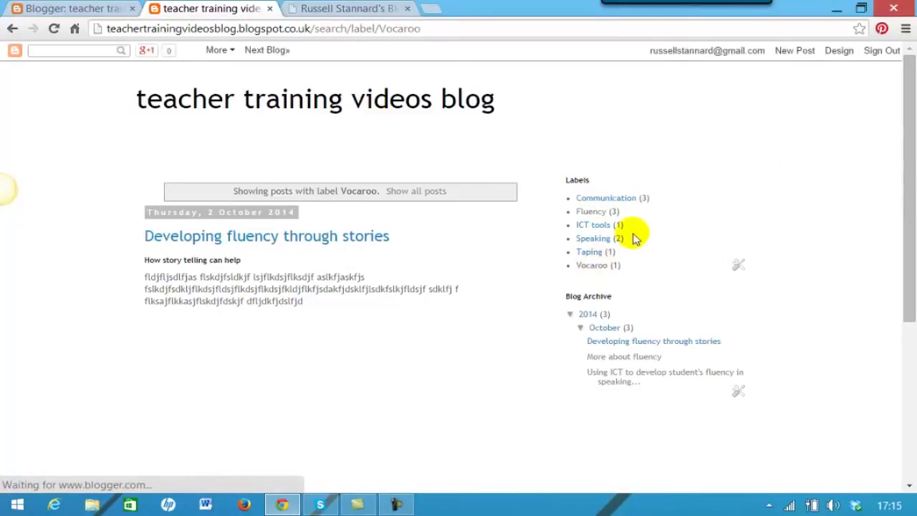
click(595, 225)
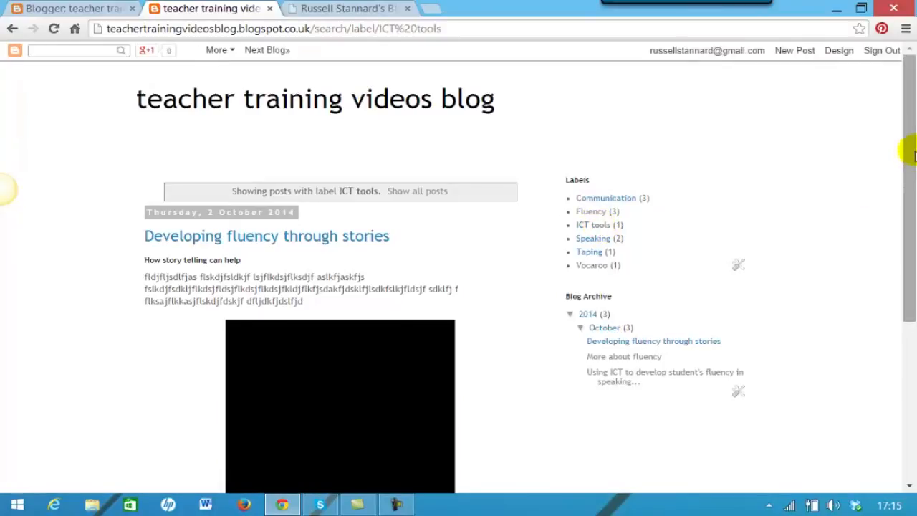
drag(913, 162, 910, 196)
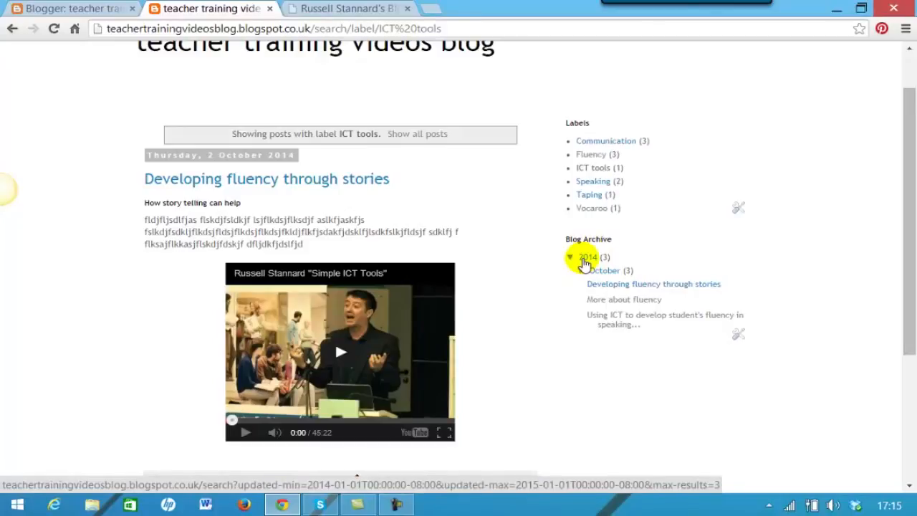
scroll(734, 437, up, 1)
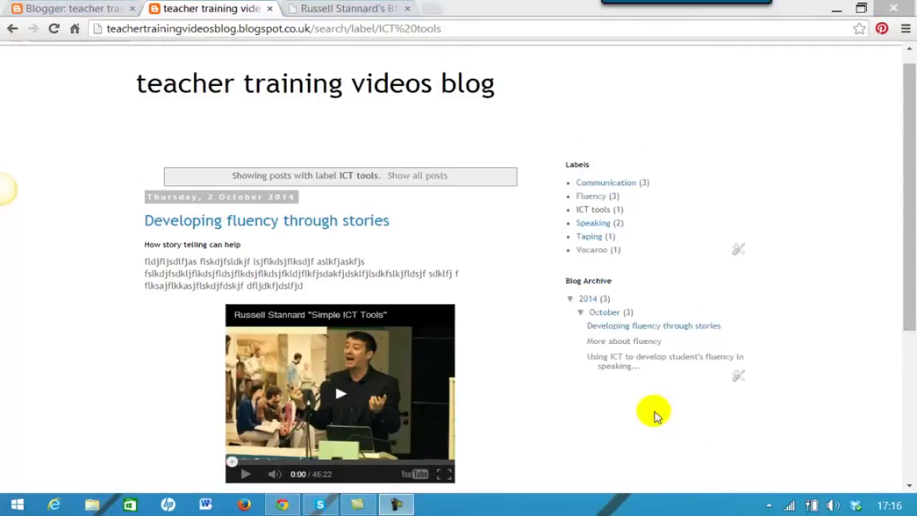
Return to the blog's Layout editor in the Blogger tab.
click(81, 15)
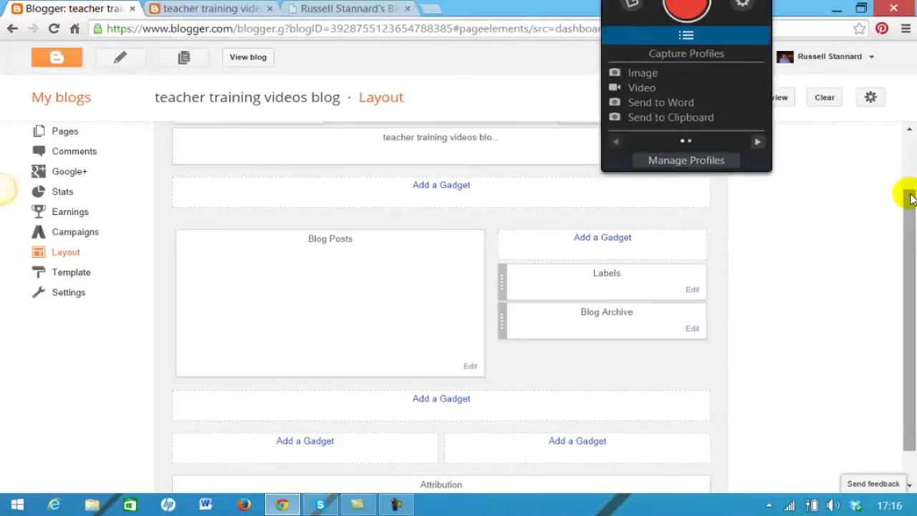
drag(908, 194, 910, 225)
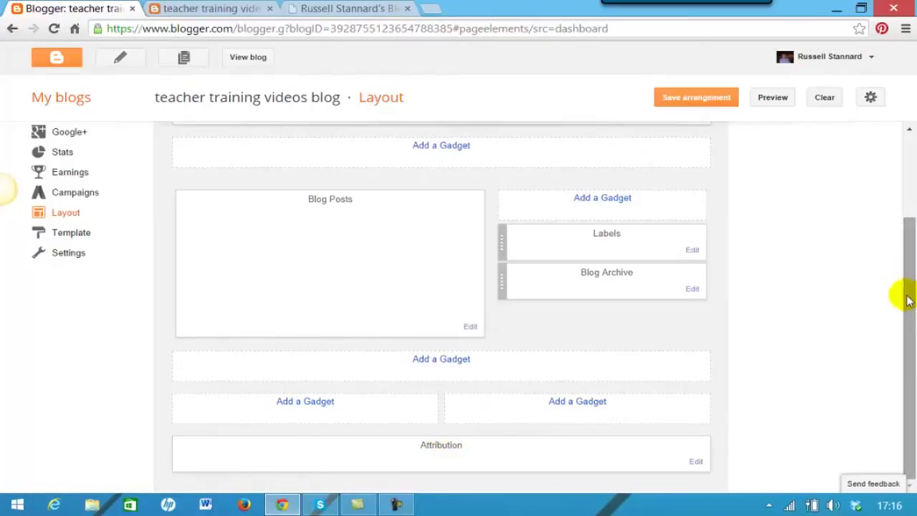
drag(907, 251, 910, 179)
scroll(905, 184, down, 1)
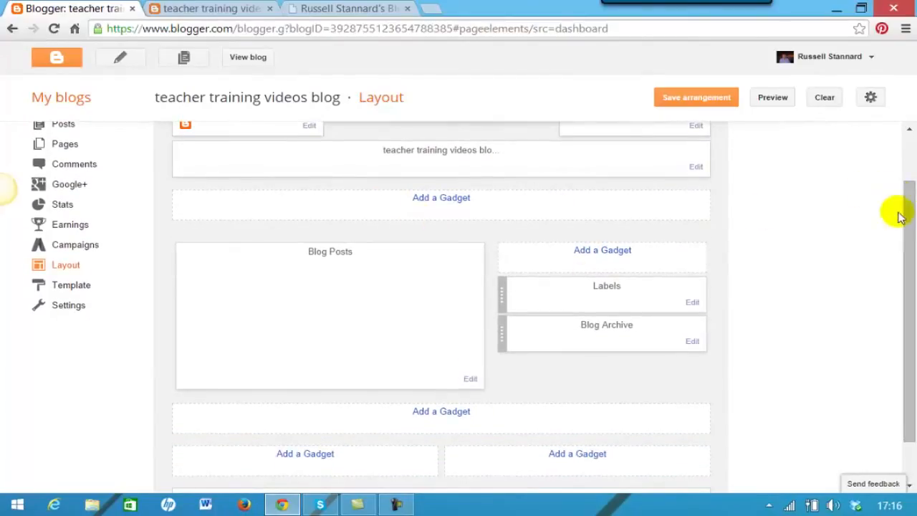
drag(909, 219, 910, 232)
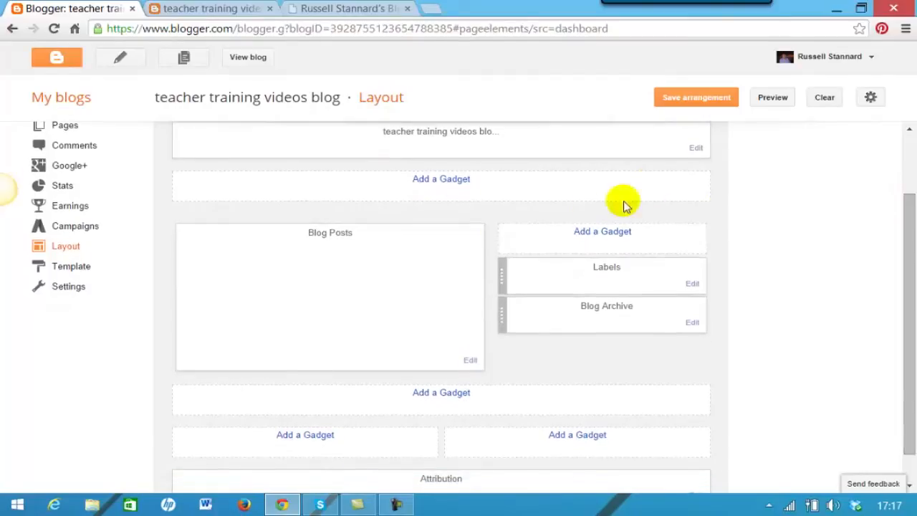
Add a Blog's stats gadget with a plain-number count and drag it below Blog Archive.
click(592, 228)
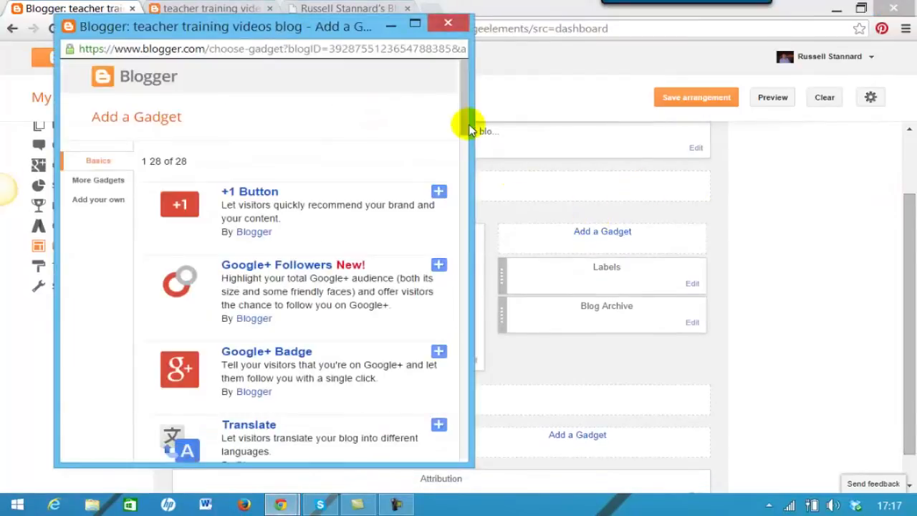
drag(465, 122, 450, 200)
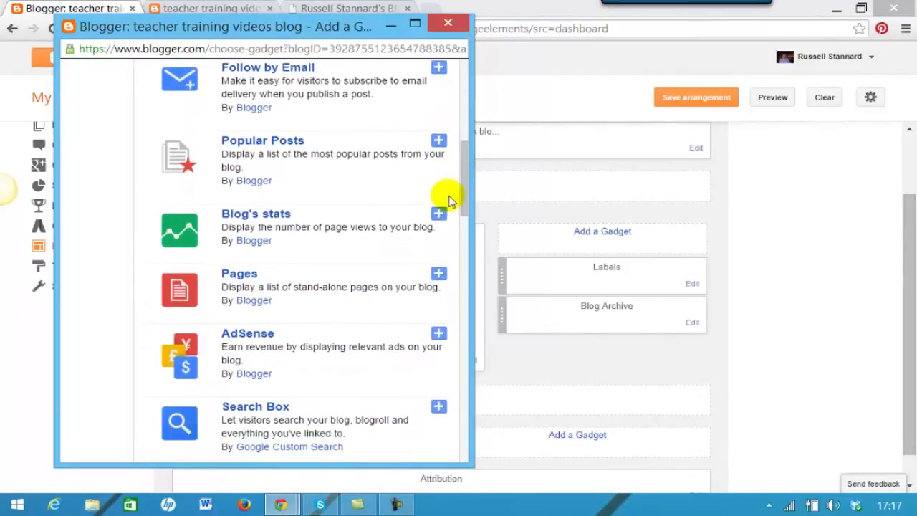
click(239, 219)
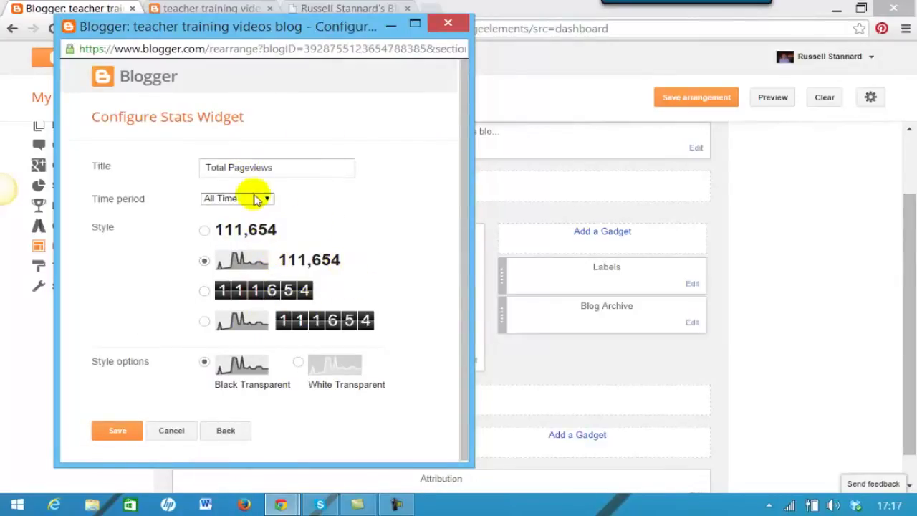
click(205, 231)
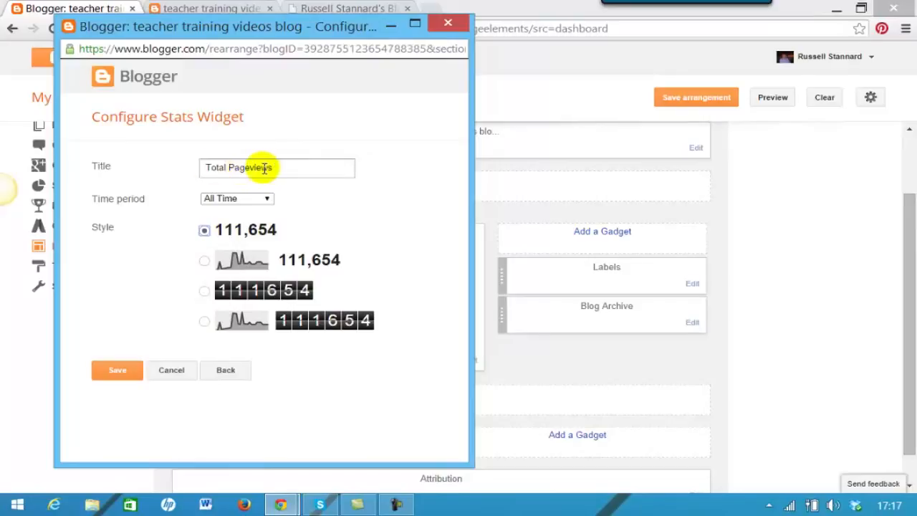
click(119, 372)
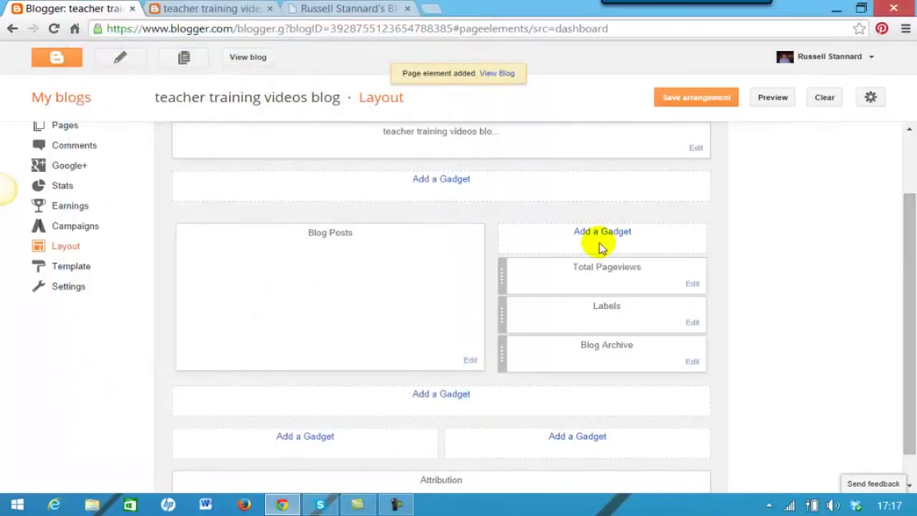
drag(623, 289, 629, 370)
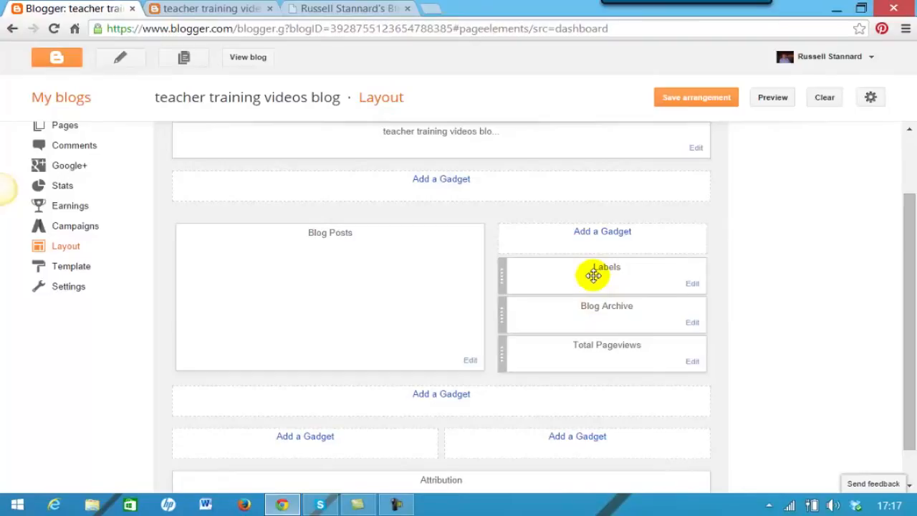
Add a Search Box gadget above Labels, save it, and save the sidebar arrangement.
click(602, 232)
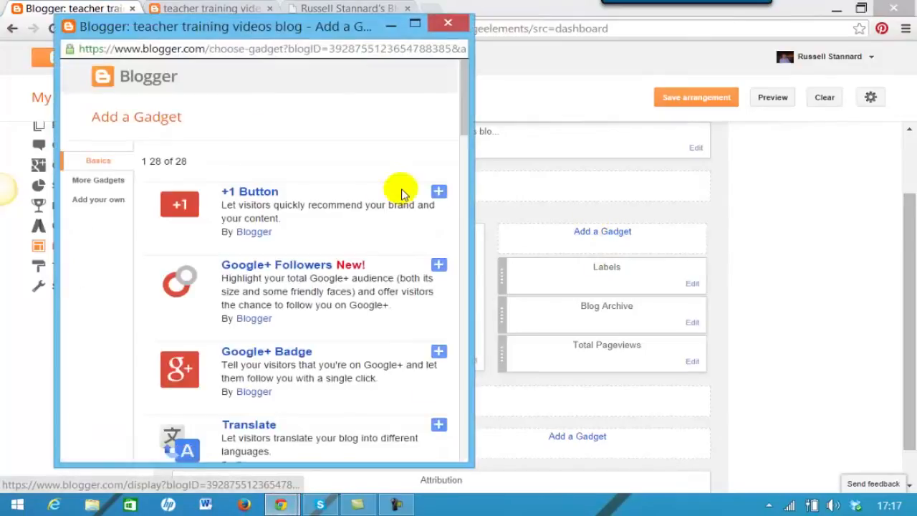
drag(467, 112, 454, 222)
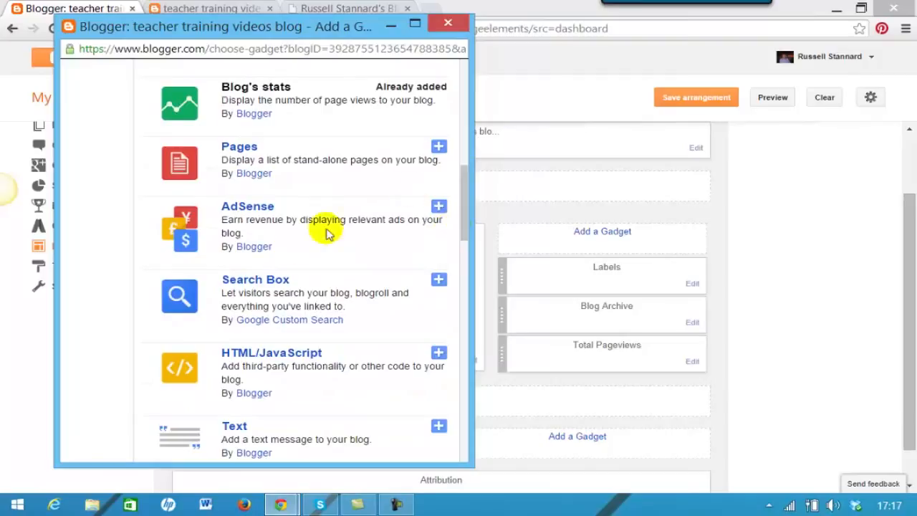
click(254, 282)
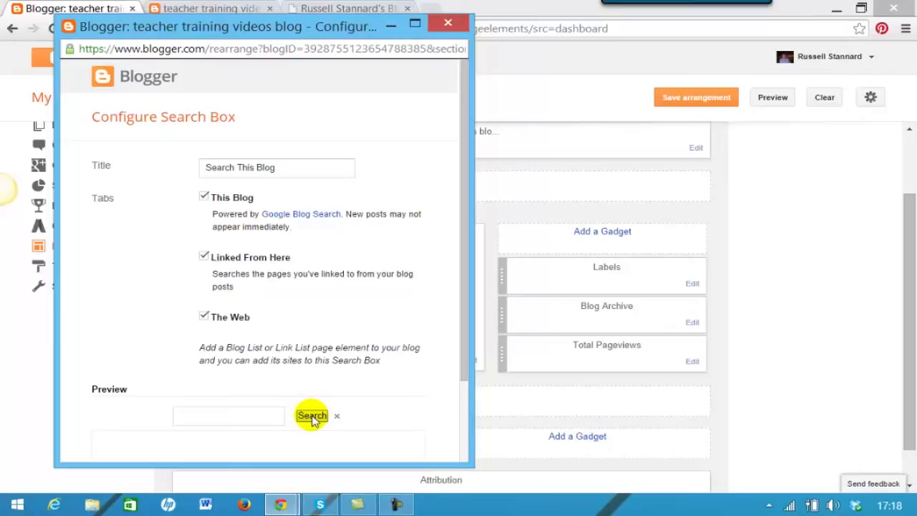
drag(465, 359, 462, 437)
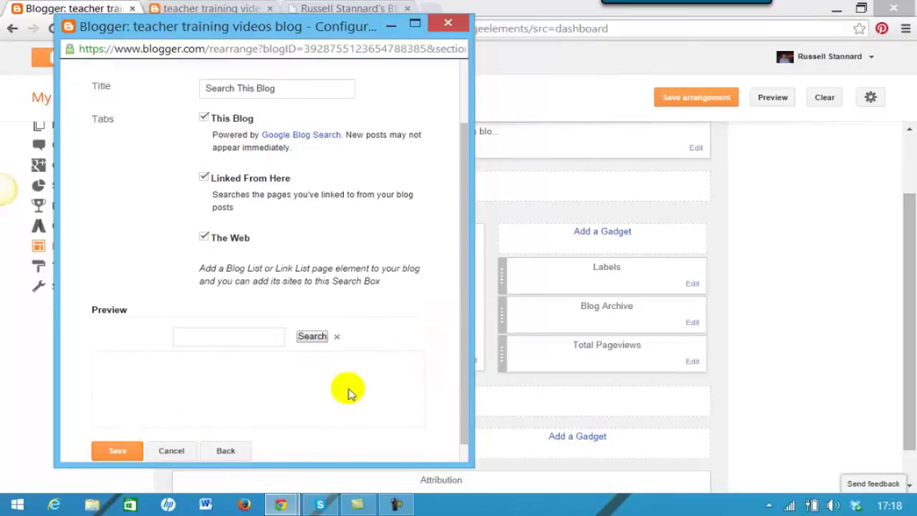
click(112, 450)
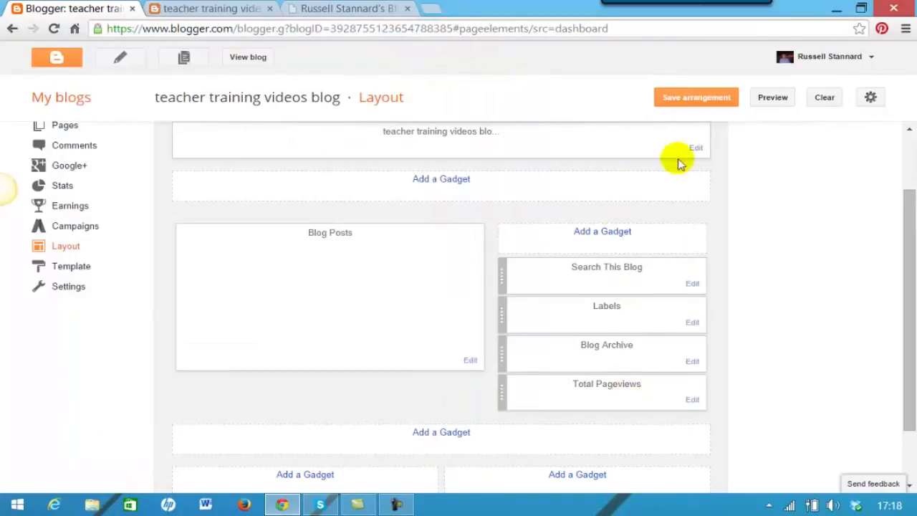
click(690, 100)
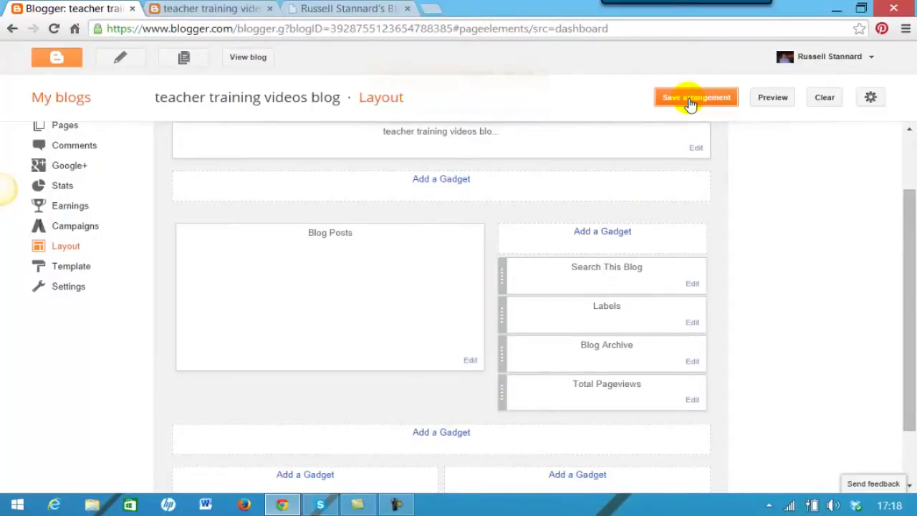
Check the live blog's sidebar: Search This Blog on top and Total Pageviews at 11.
click(248, 58)
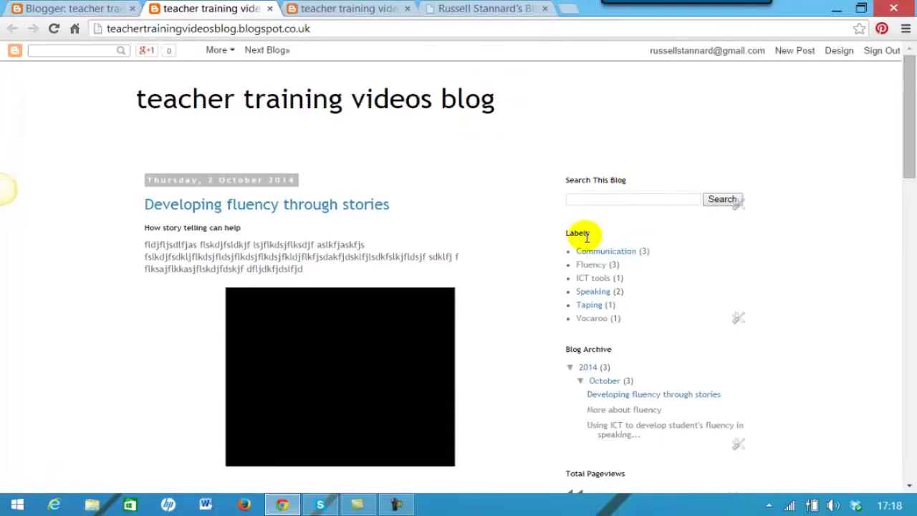
drag(907, 166, 903, 215)
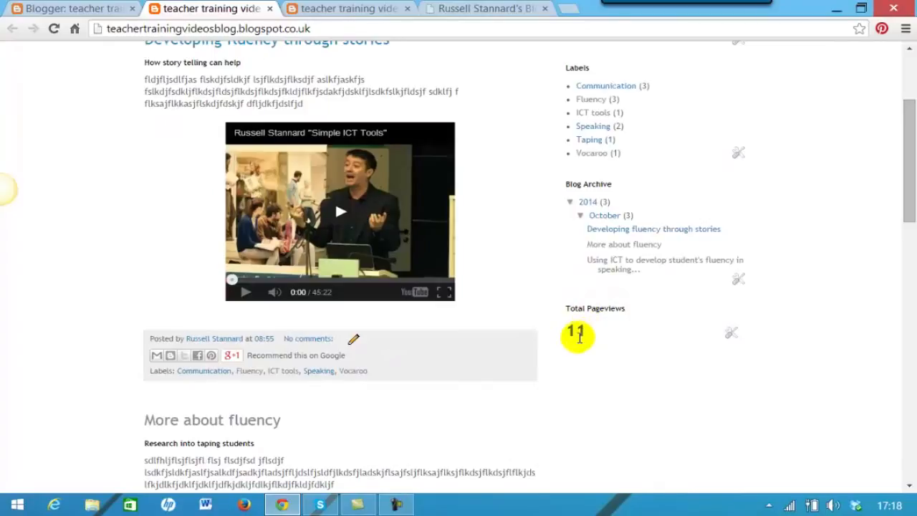
drag(911, 211, 907, 152)
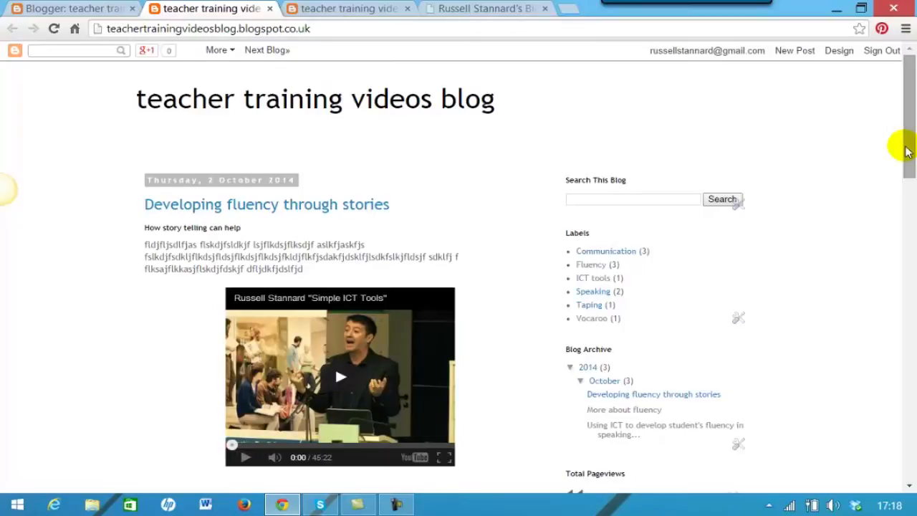
mouse_move(909, 129)
mouse_down()
mouse_move(909, 145)
mouse_move(907, 124)
mouse_up()
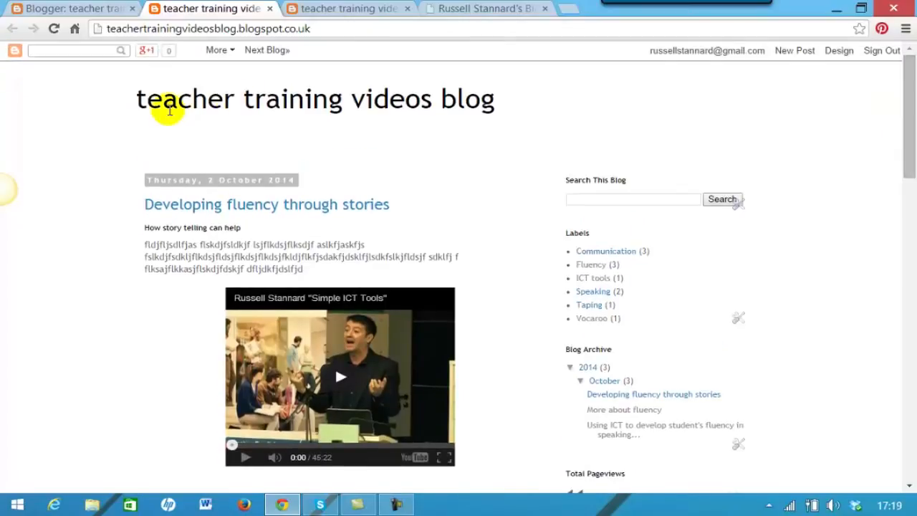
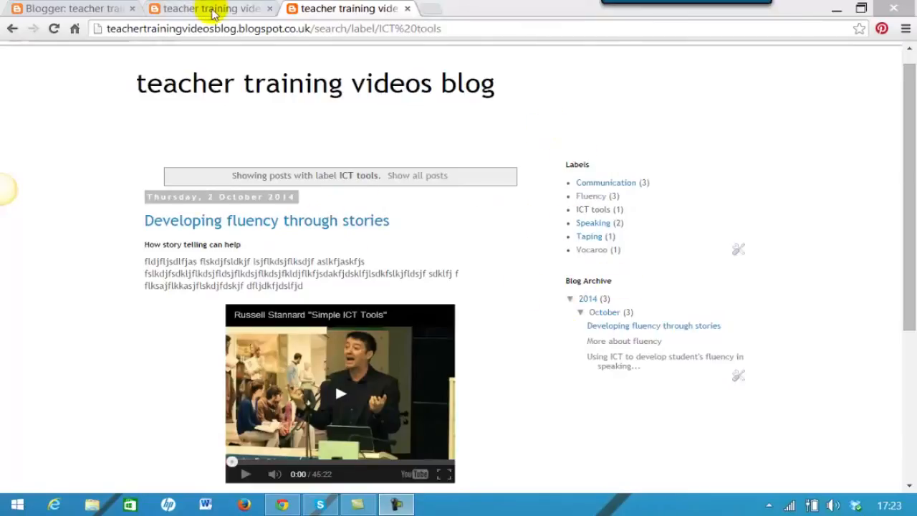
Close the label-results tab and the blog home page tab to get back to Blogger's Layout page.
click(406, 9)
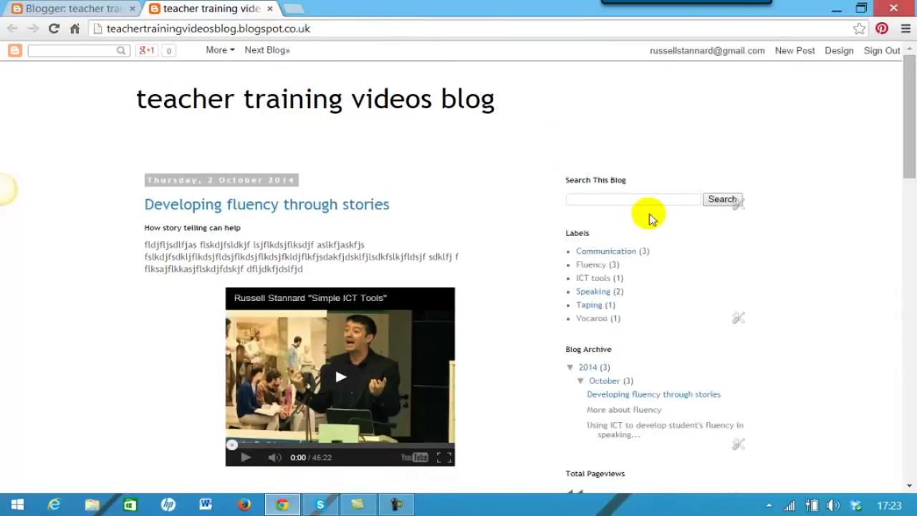
drag(907, 153, 907, 180)
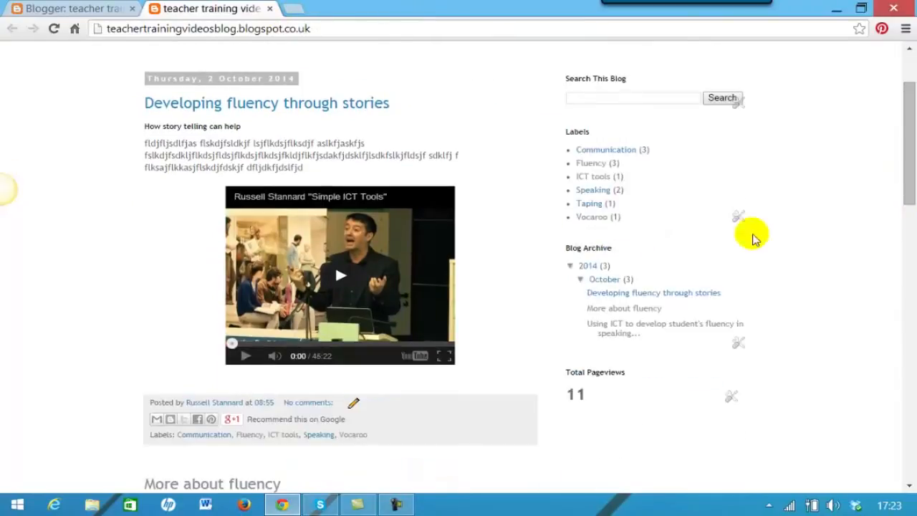
drag(907, 143, 901, 81)
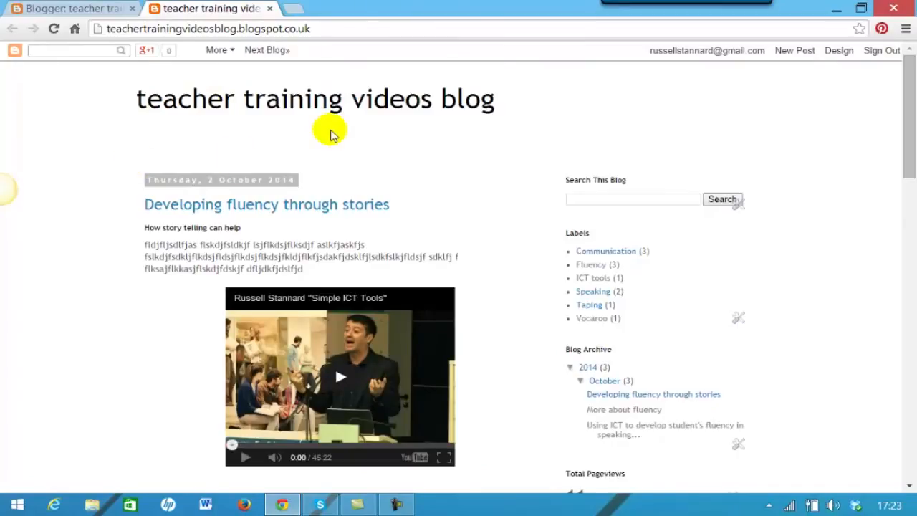
click(270, 8)
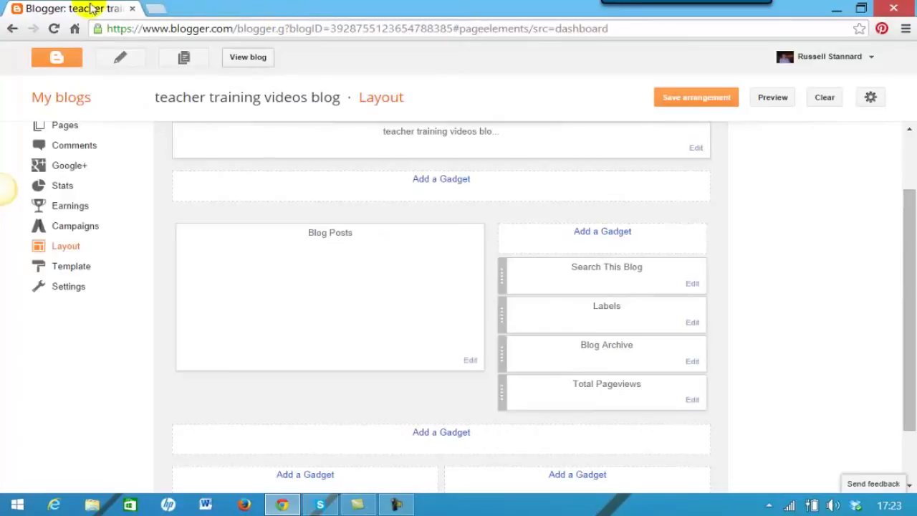
From My blogs, open the teacher training blog's Pages list and start a new page.
click(63, 98)
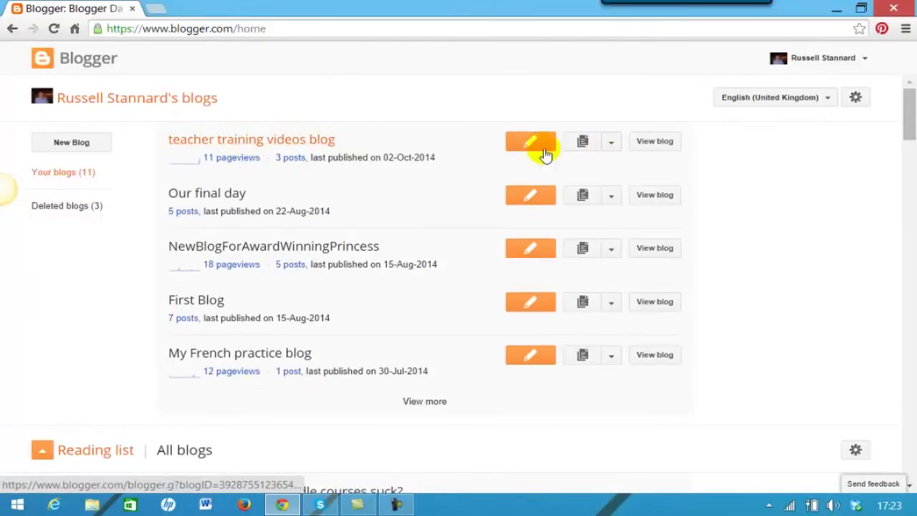
click(610, 140)
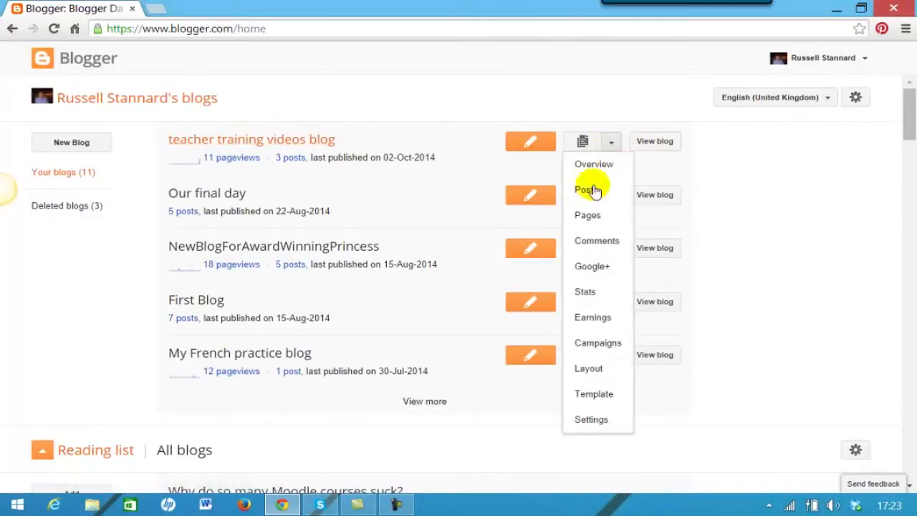
click(584, 217)
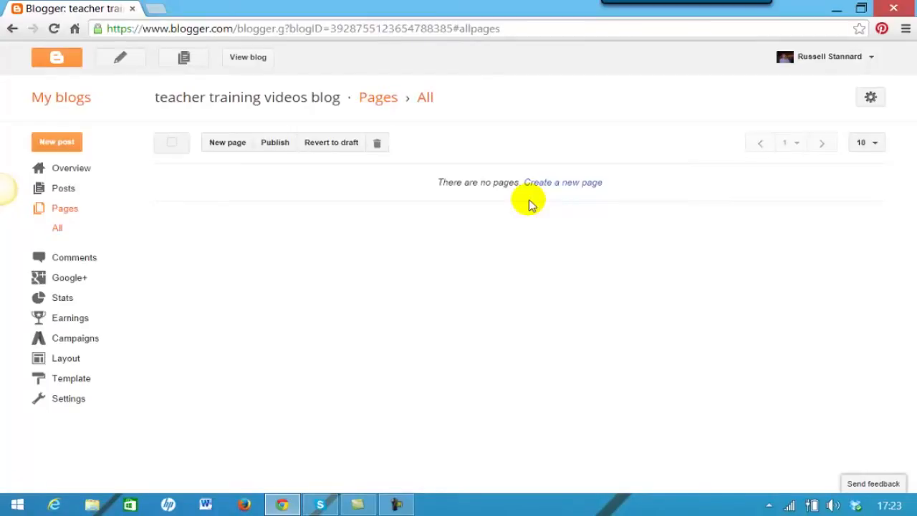
click(228, 143)
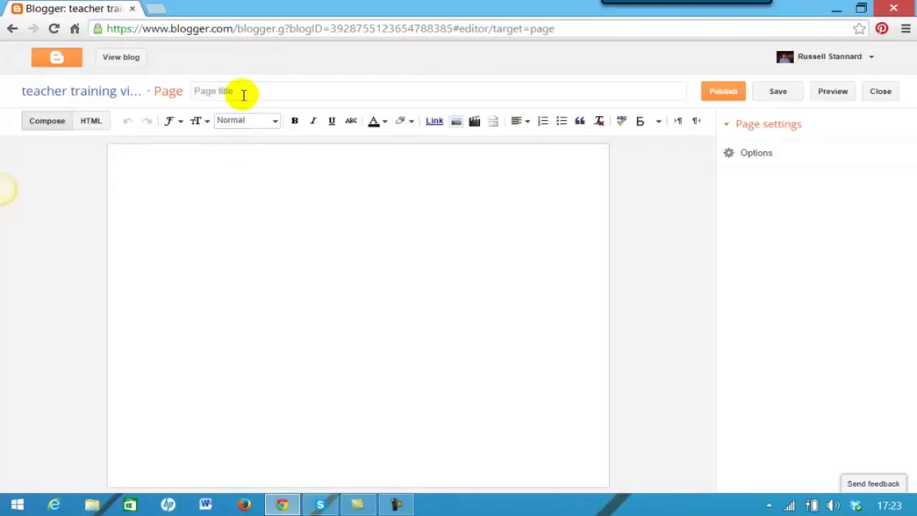
Title the page 'About me' and enter the author's full name as the first body line.
click(259, 91)
text(About )
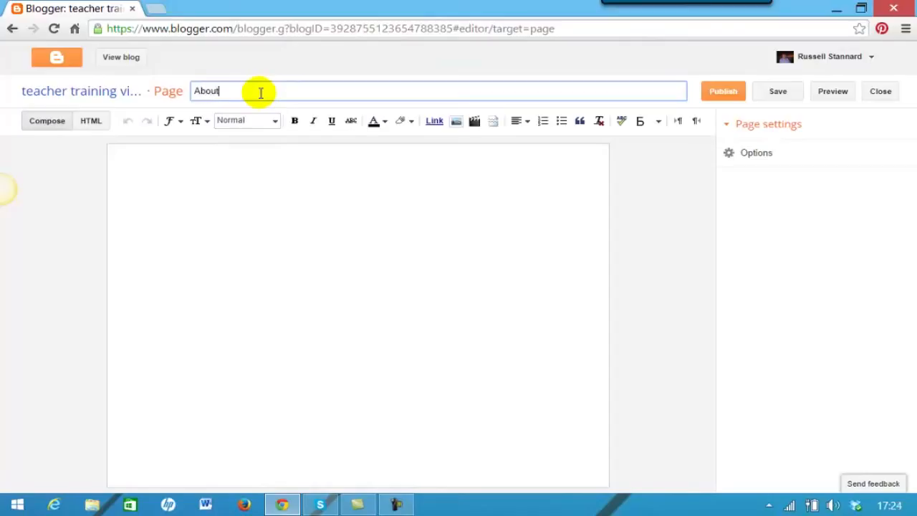
text(me)
click(214, 164)
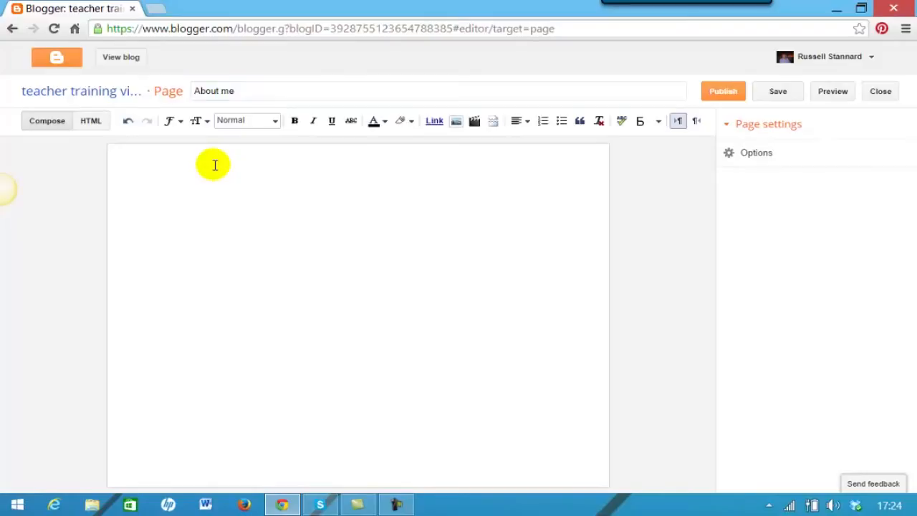
text(russell)
key(BackSpace)
key(BackSpace)
key(BackSpace)
key(BackSpace)
key(BackSpace)
key(BackSpace)
key(BackSpace)
key(BackSpace)
text(Russell )
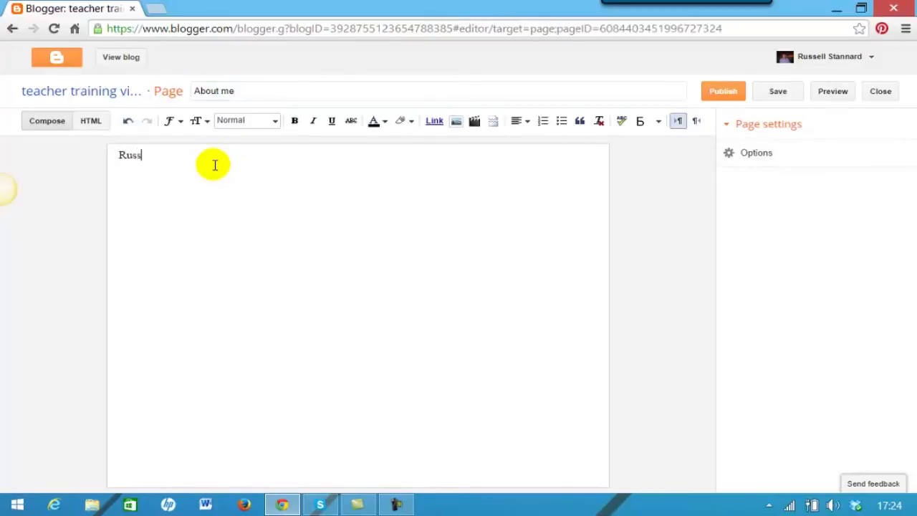
text(Stannard)
key(Return)
key(Return)
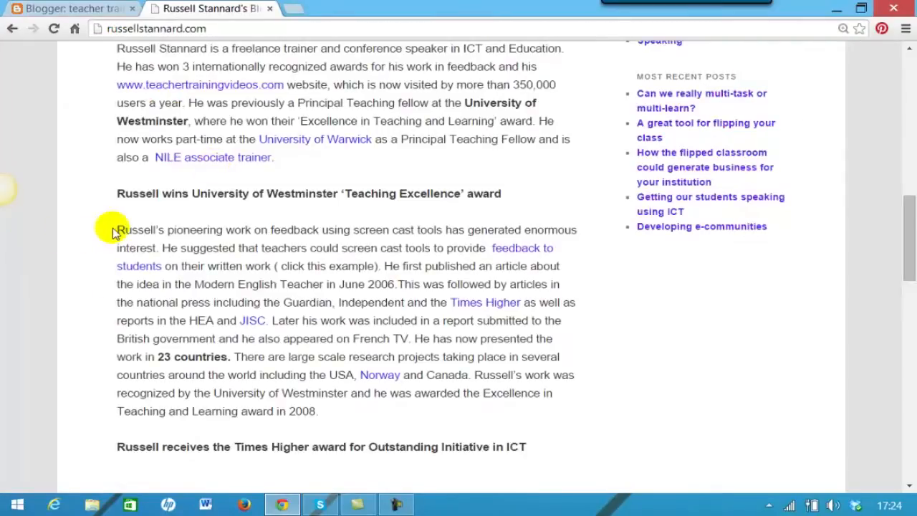
Copy the Teaching Excellence award biography paragraph from the author's website, then return to Blogger.
drag(117, 231, 552, 410)
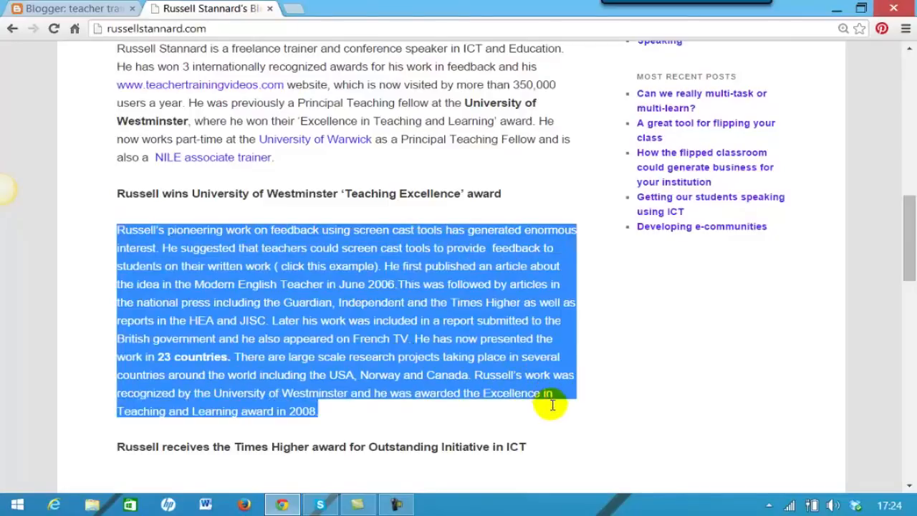
right_click(439, 304)
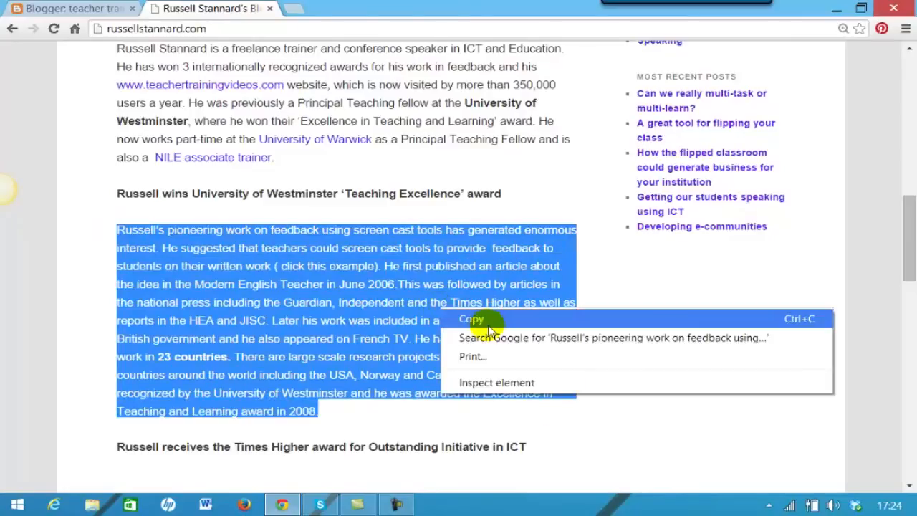
click(471, 318)
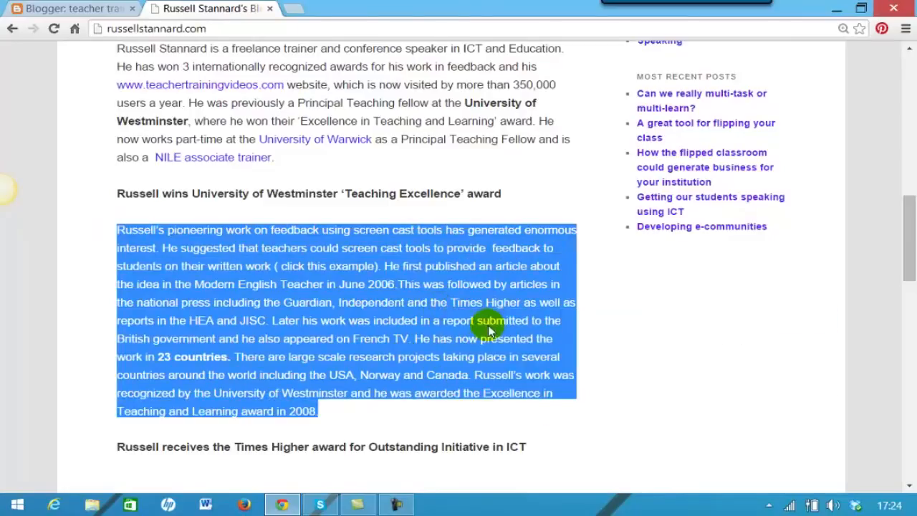
click(89, 8)
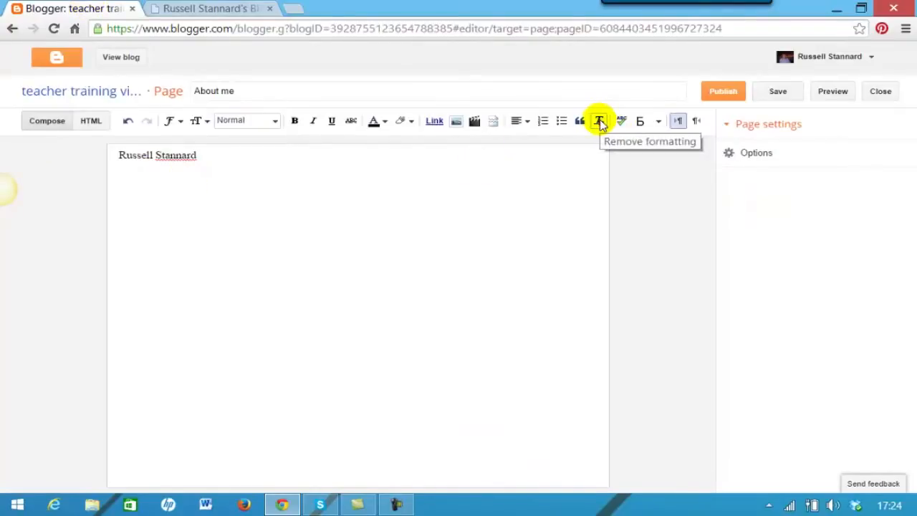
Paste the biography paragraph below the name and strip its formatting.
click(215, 157)
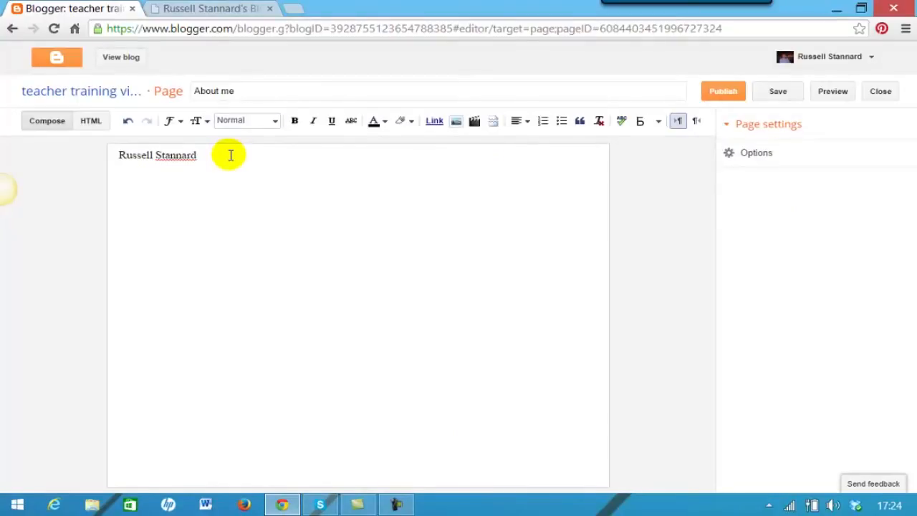
key(ctrl+v)
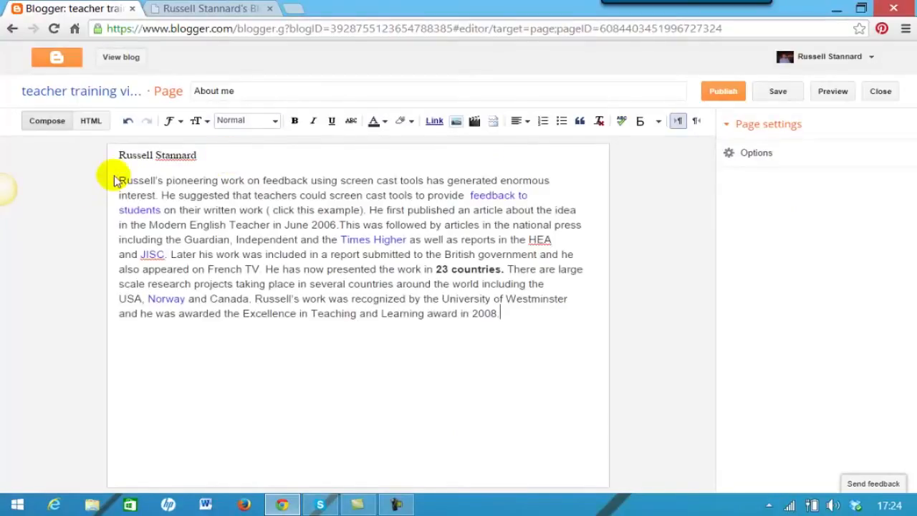
drag(120, 185, 502, 320)
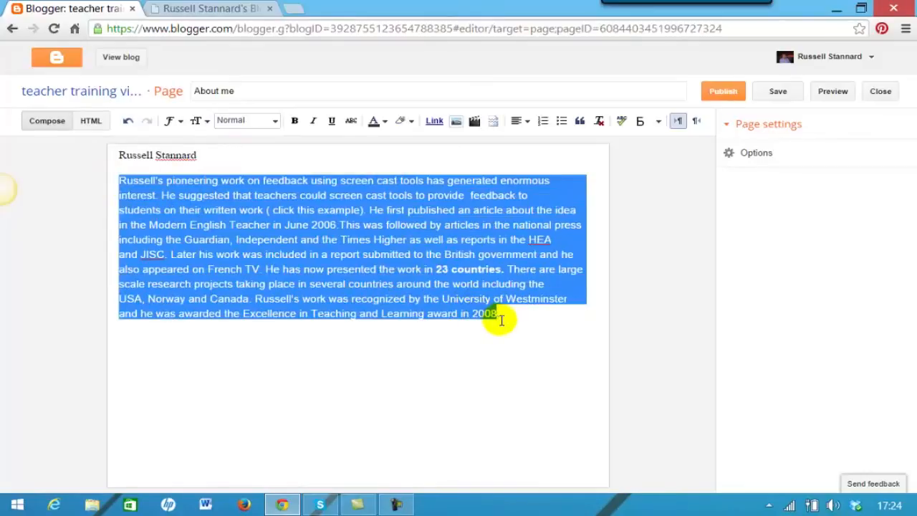
click(601, 123)
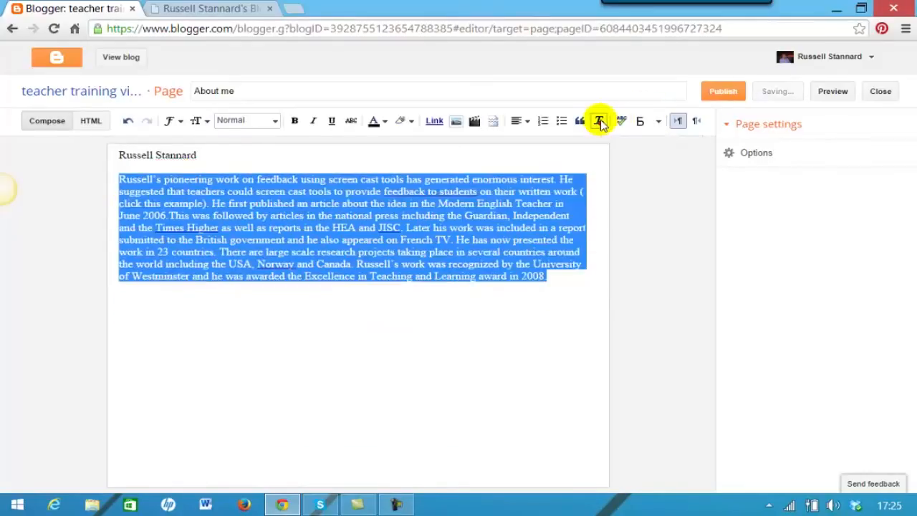
click(425, 364)
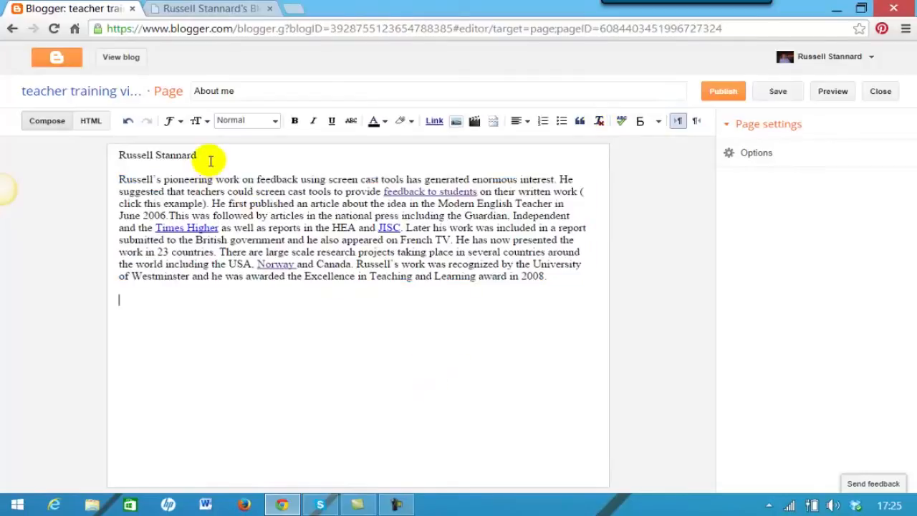
Format the author's name at the top as a Heading.
drag(206, 155, 113, 153)
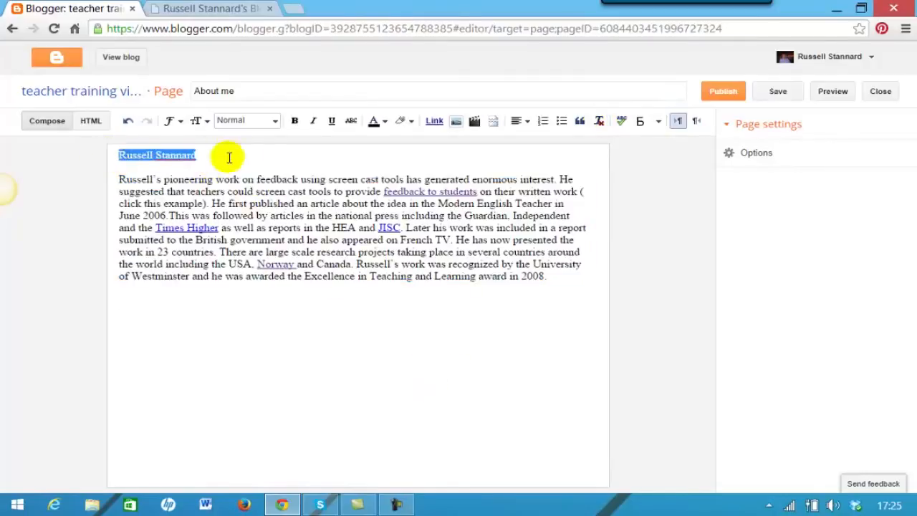
click(275, 123)
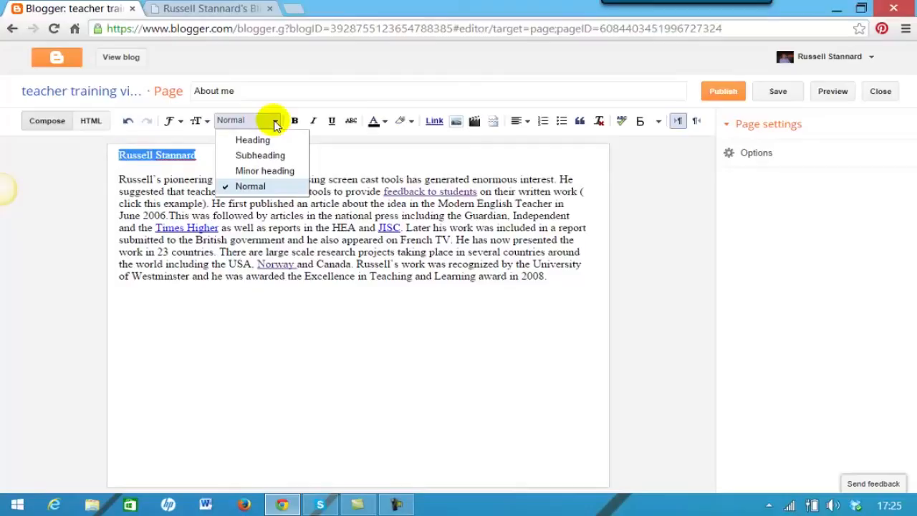
click(244, 139)
click(213, 323)
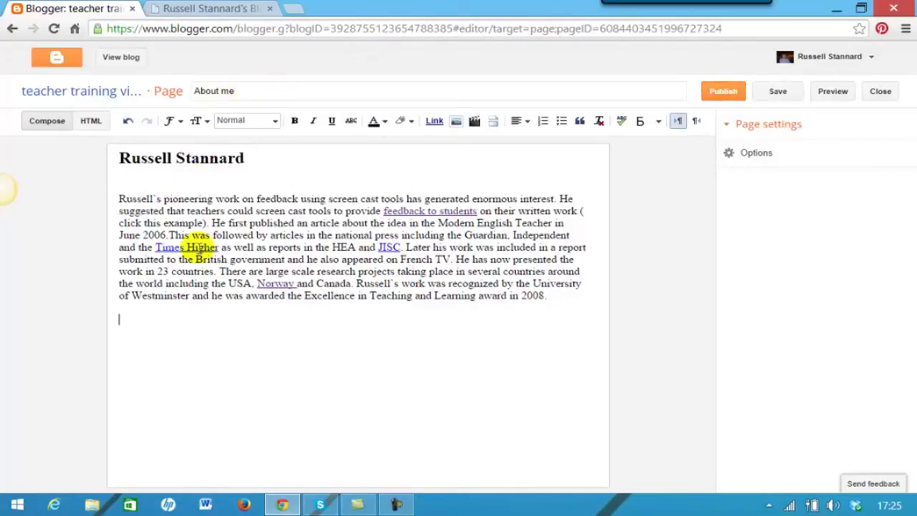
Open the About me page Options and confirm them unchanged with Done.
click(728, 155)
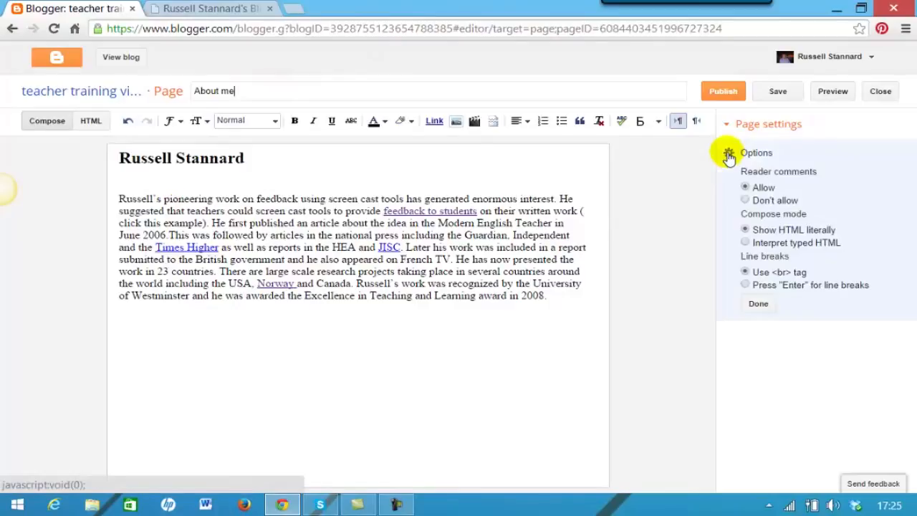
click(760, 309)
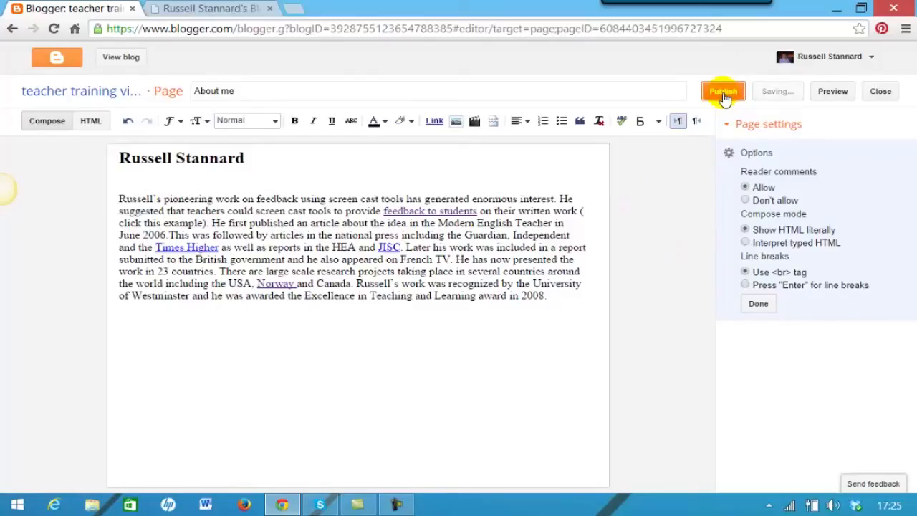
View the published blog, then go back to the About me editor and the Blogger dashboard.
click(122, 59)
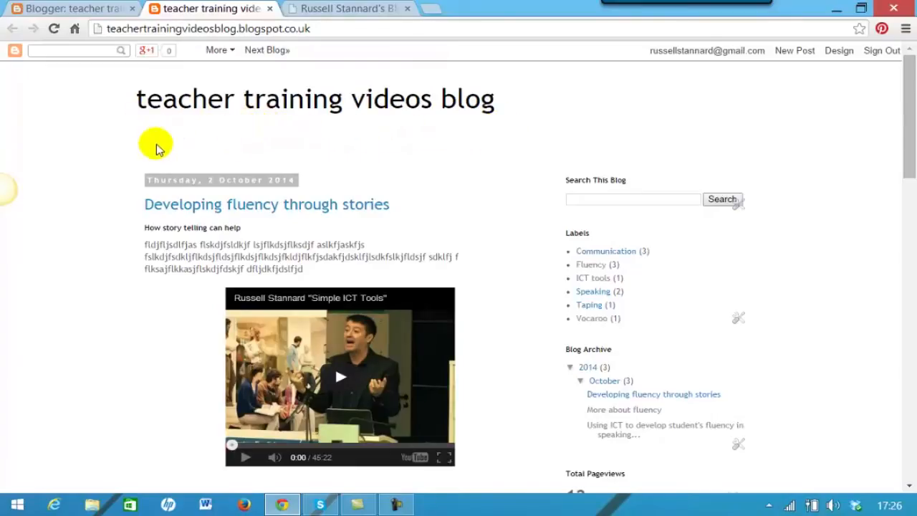
drag(907, 133, 895, 92)
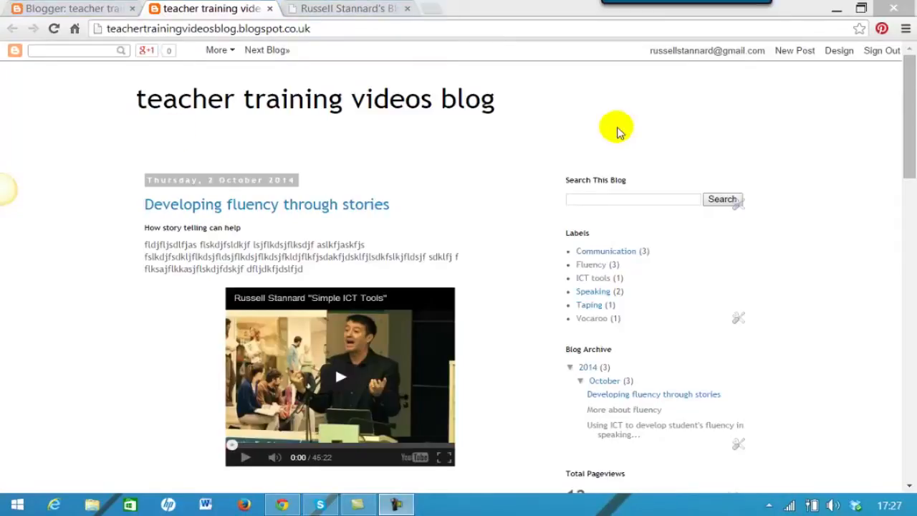
mouse_move(910, 115)
mouse_down()
mouse_move(903, 139)
mouse_move(905, 100)
mouse_move(901, 127)
mouse_up()
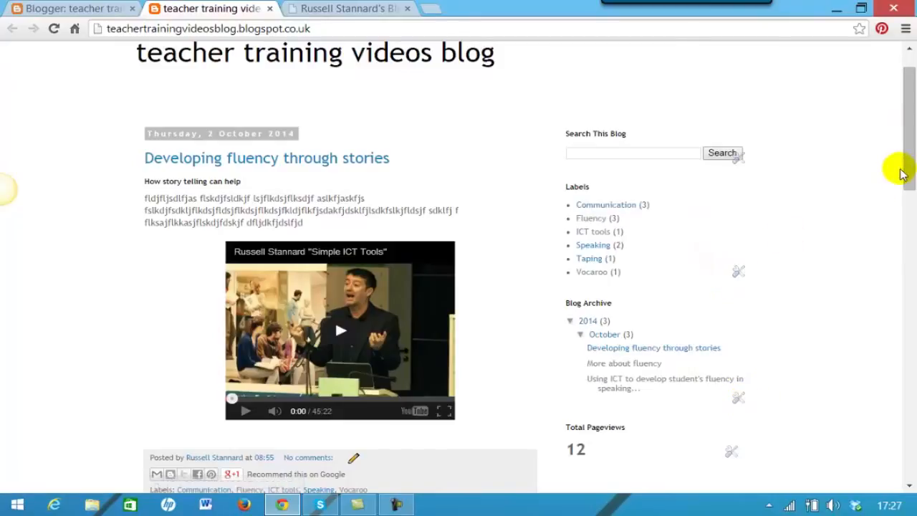
scroll(901, 174, up, 1)
click(77, 9)
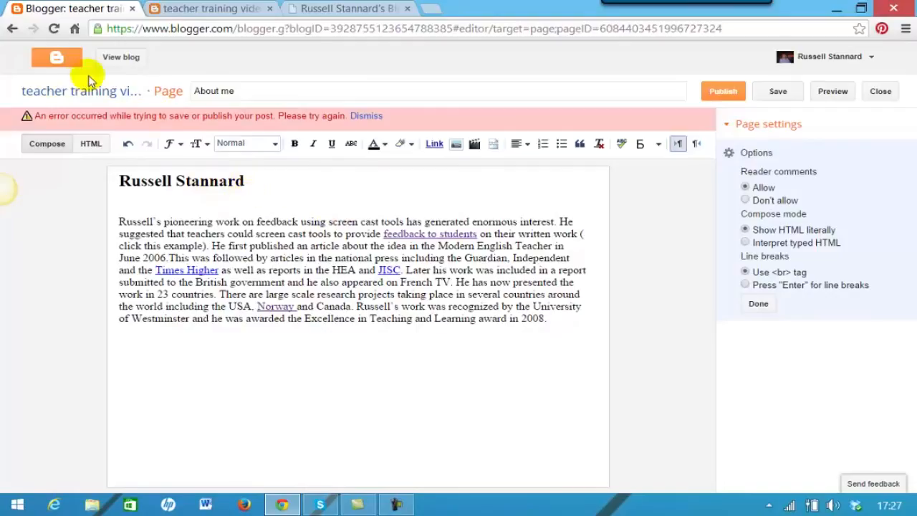
click(56, 62)
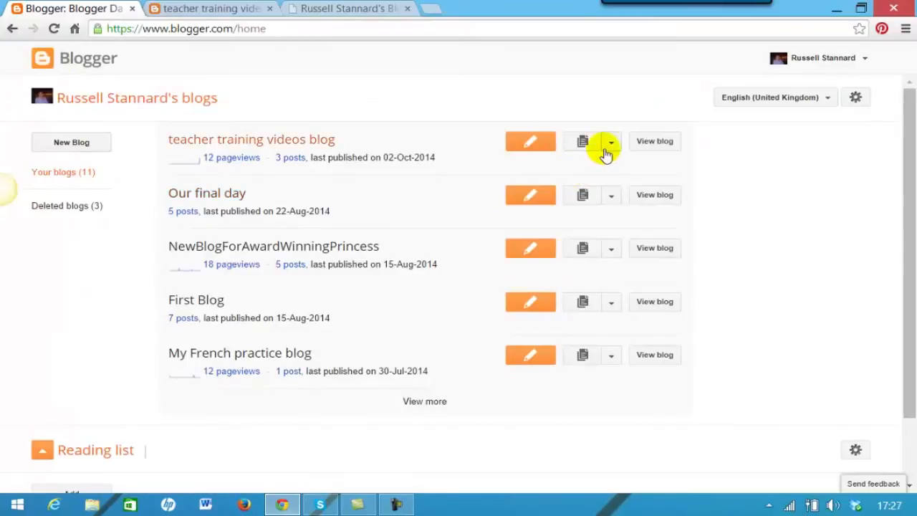
In Layout, add a Pages gadget under the header listing Home and About me, and save the arrangement.
click(611, 143)
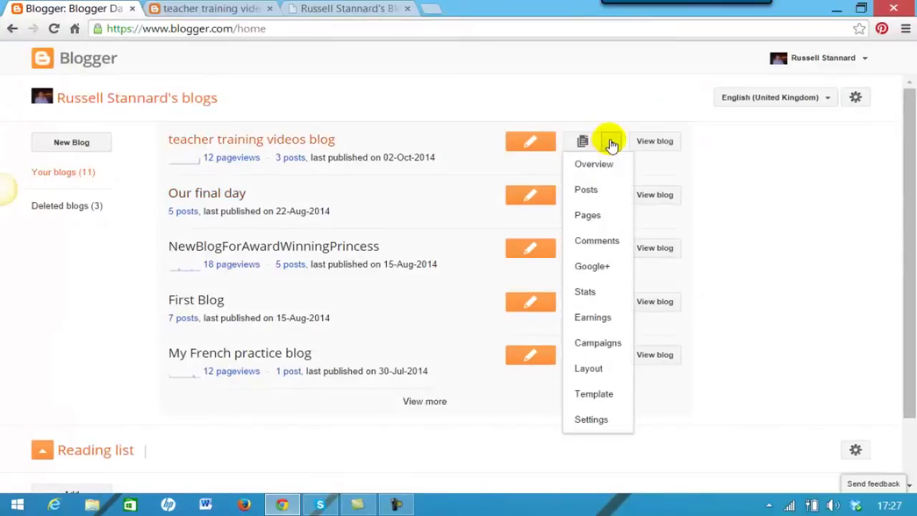
click(589, 369)
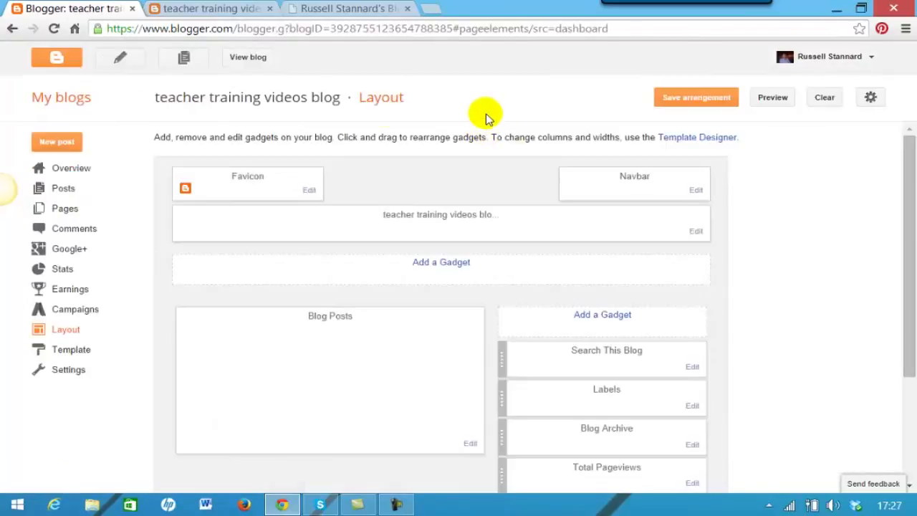
click(442, 263)
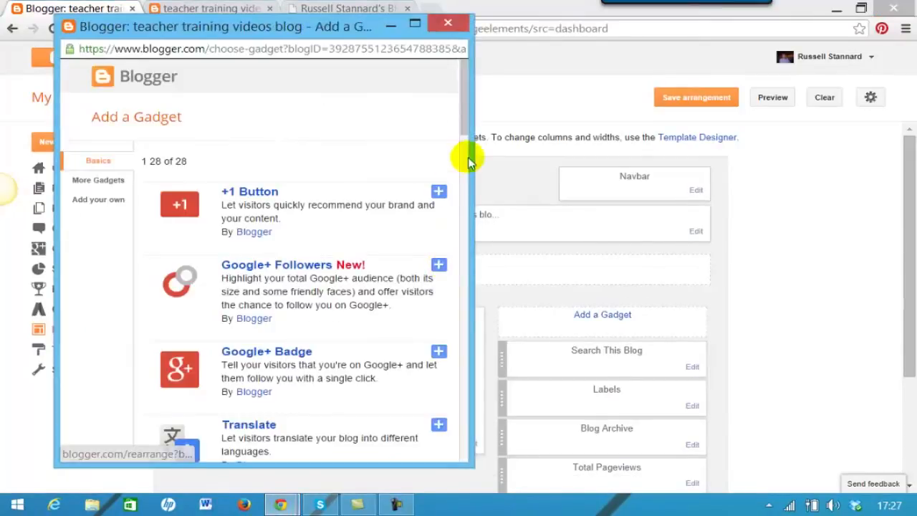
drag(466, 119, 459, 205)
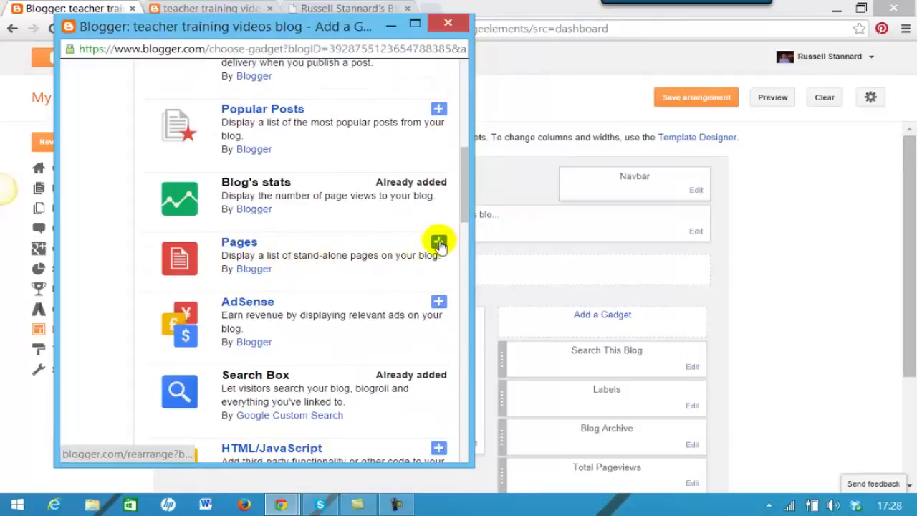
click(439, 243)
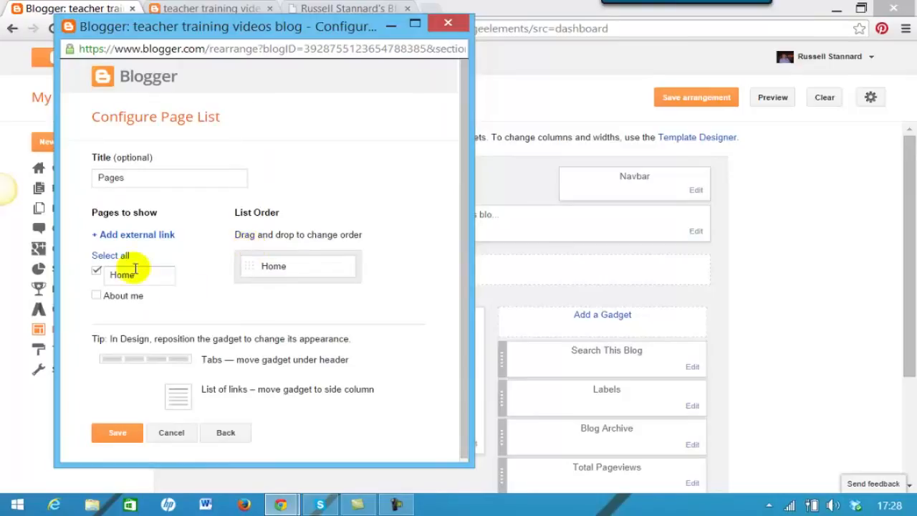
click(97, 295)
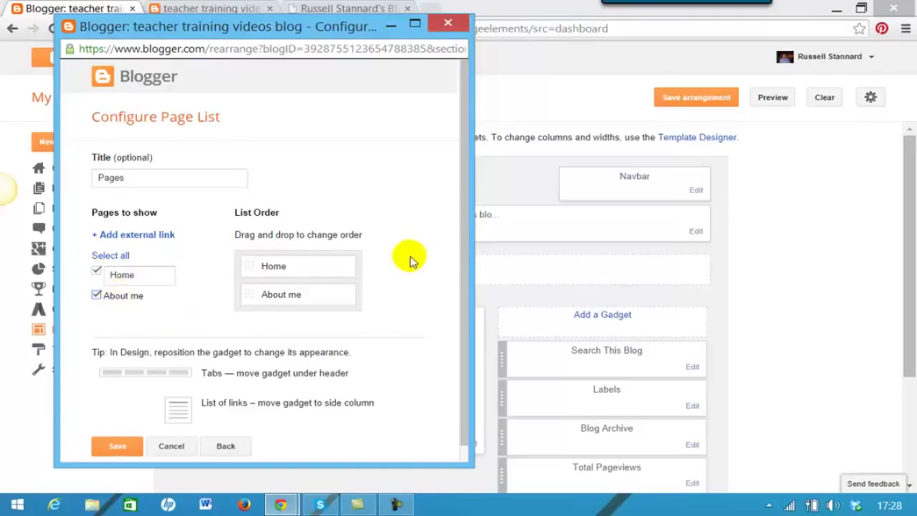
scroll(463, 266, down, 1)
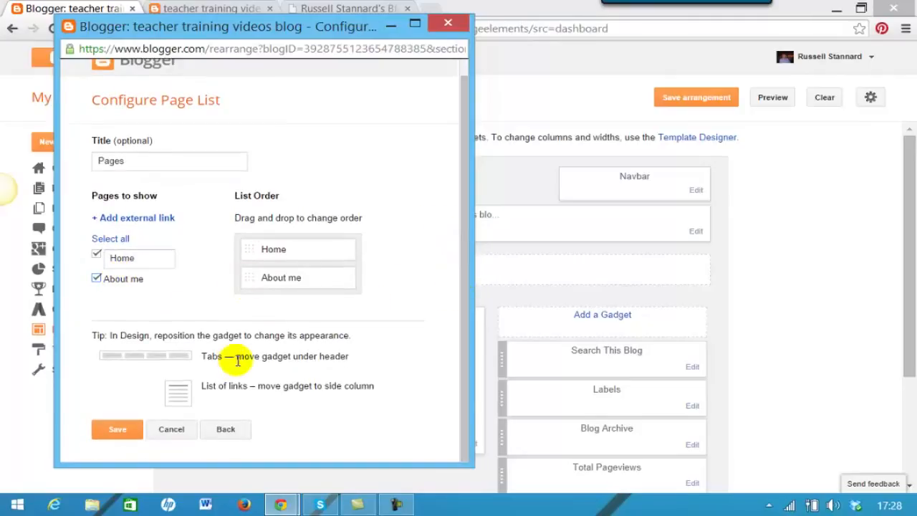
click(117, 430)
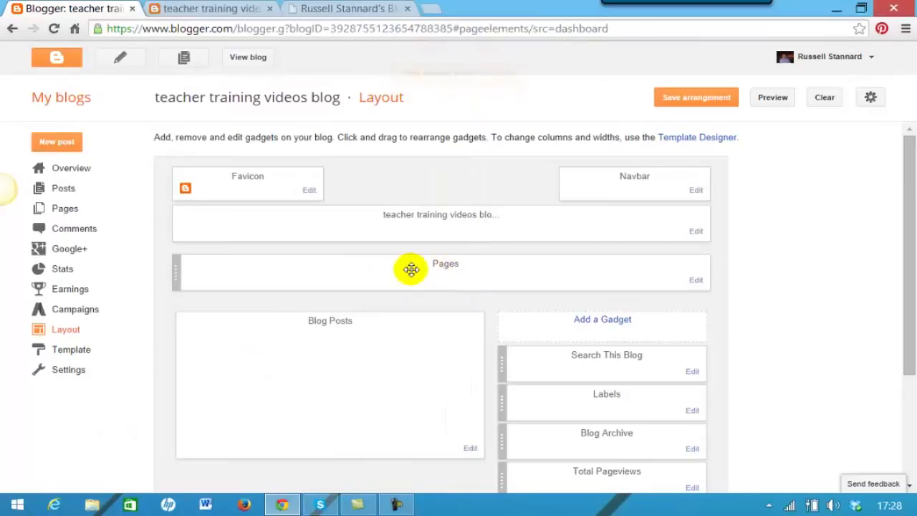
click(679, 112)
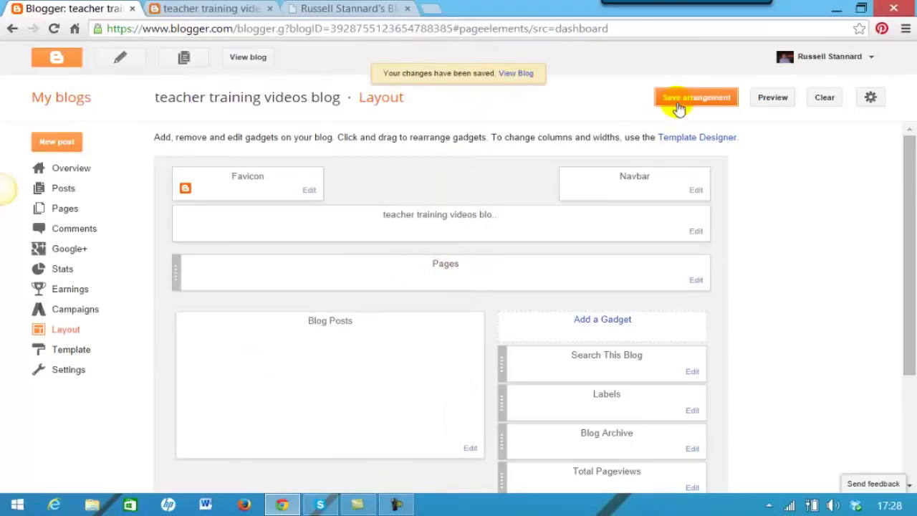
click(266, 61)
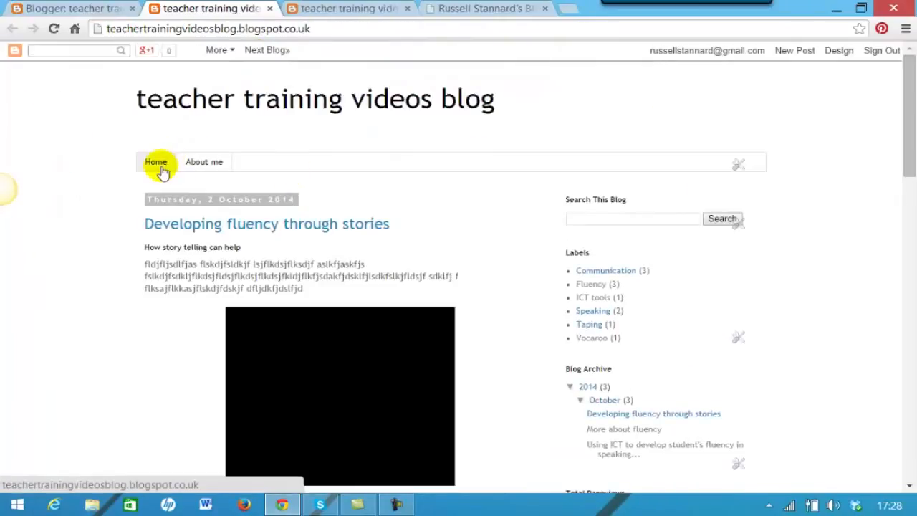
Switch between the Home and About me tabs on the live blog to check each page opens.
click(200, 164)
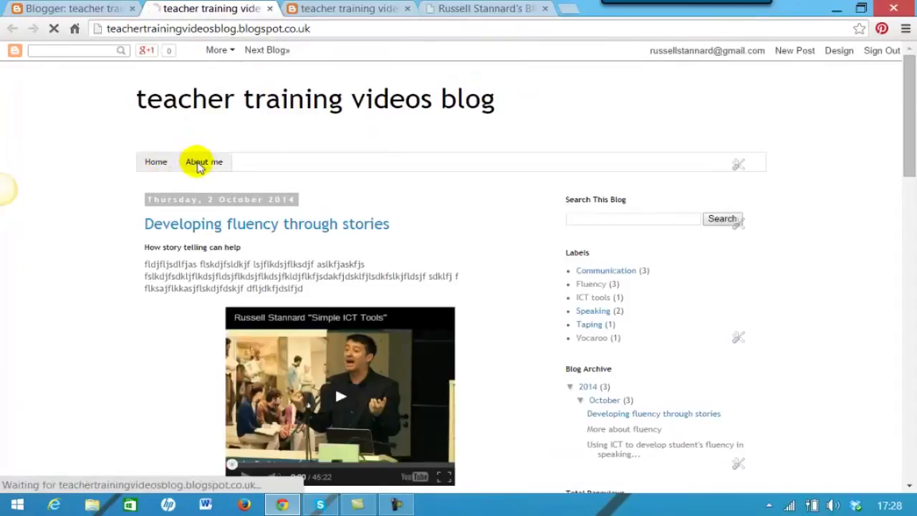
click(155, 161)
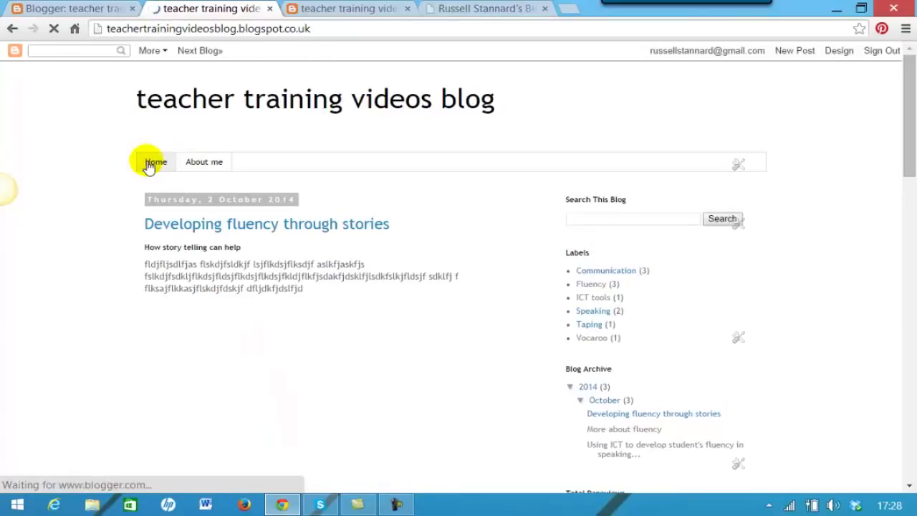
click(199, 163)
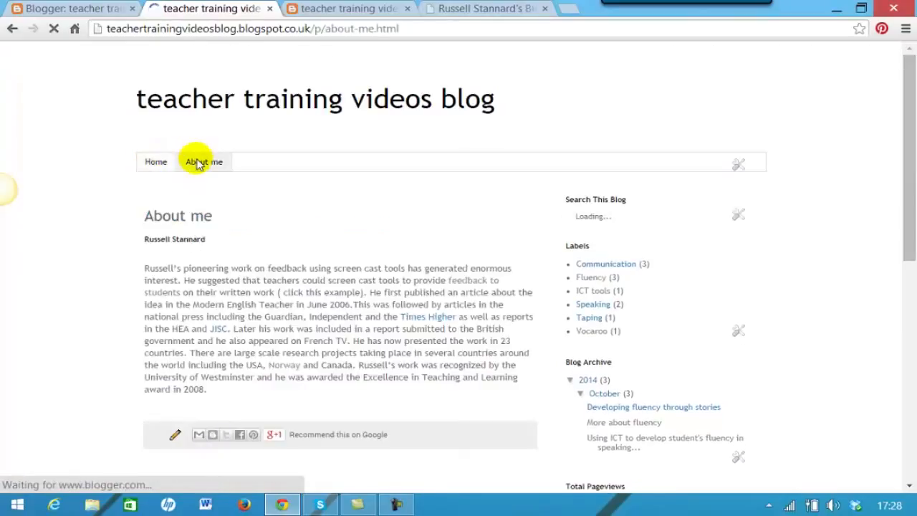
scroll(493, 153, down, 1)
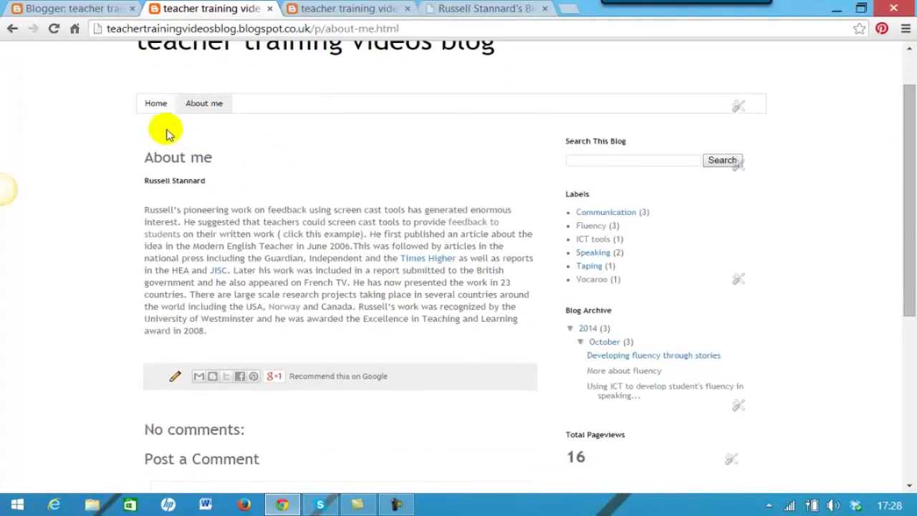
click(155, 105)
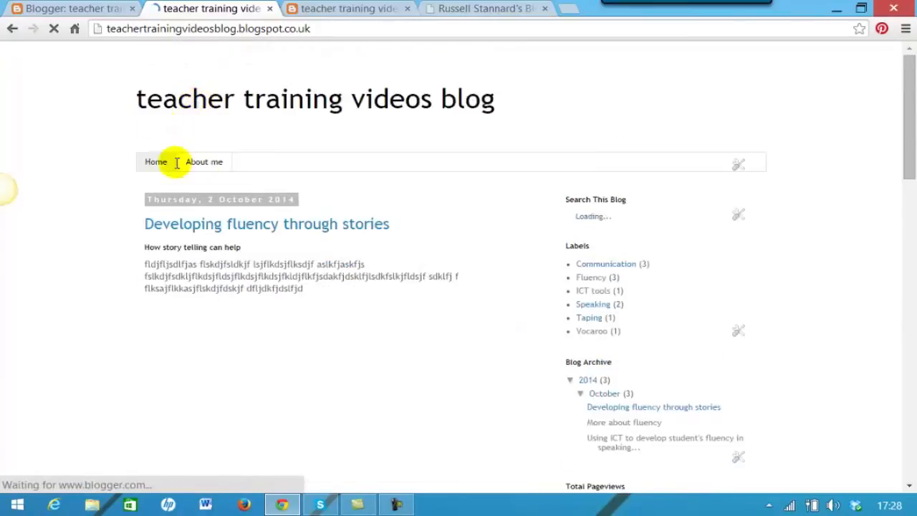
click(199, 163)
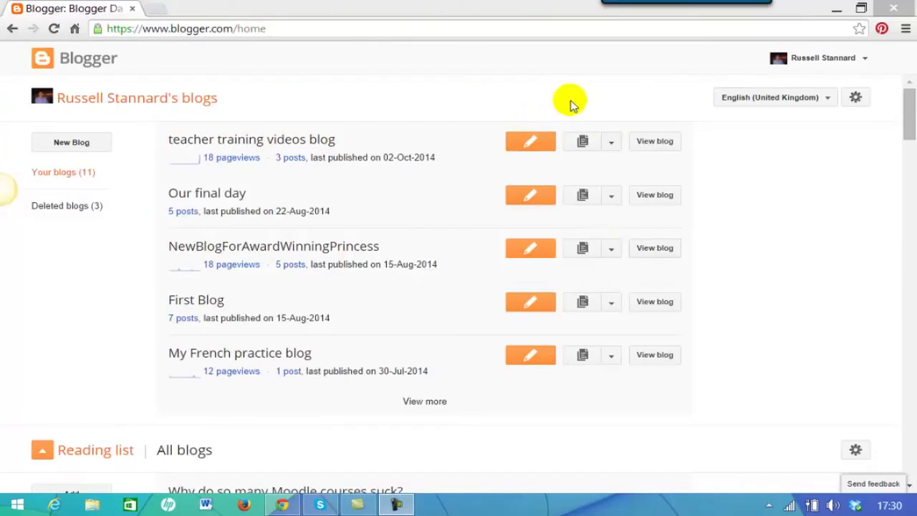
From the blog's Pages list, start a new page titled 'My latest talks'.
click(611, 145)
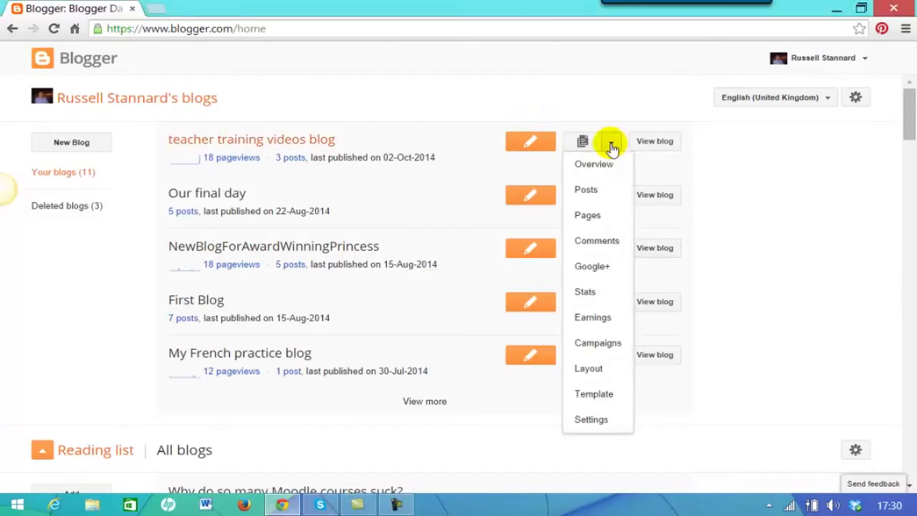
click(586, 218)
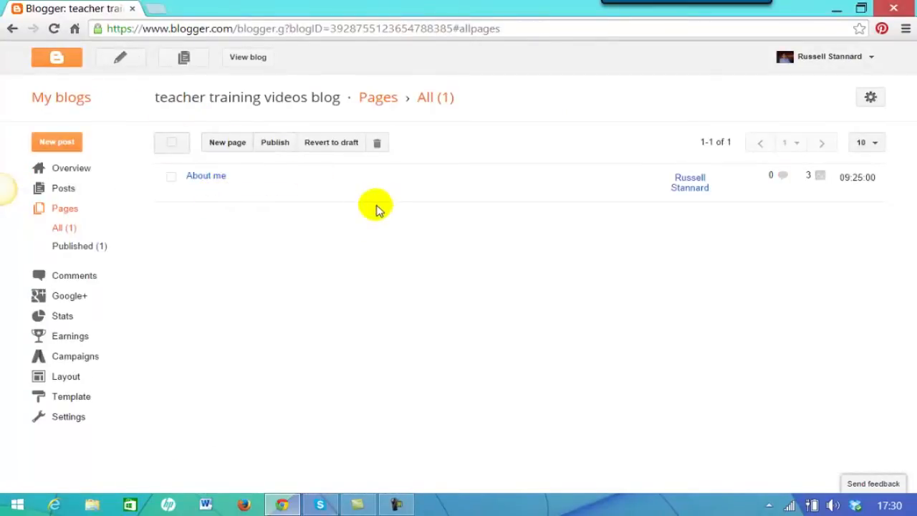
click(227, 144)
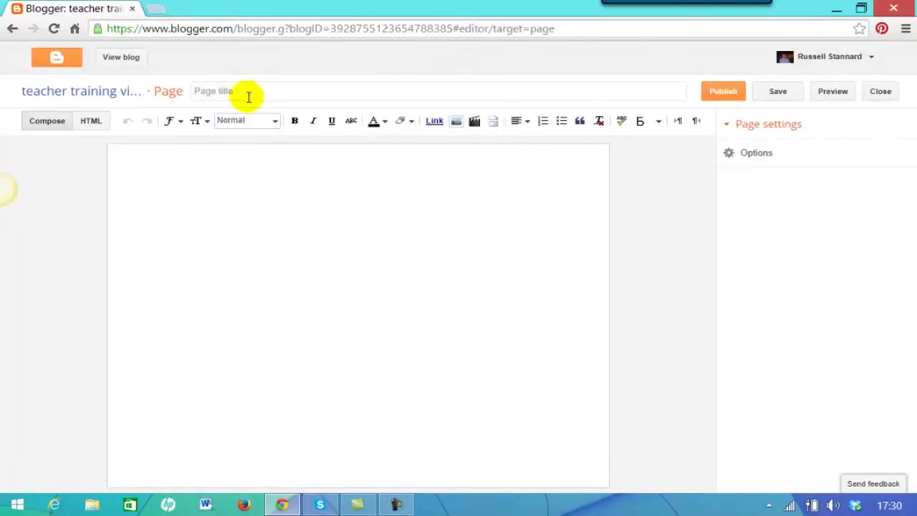
click(255, 91)
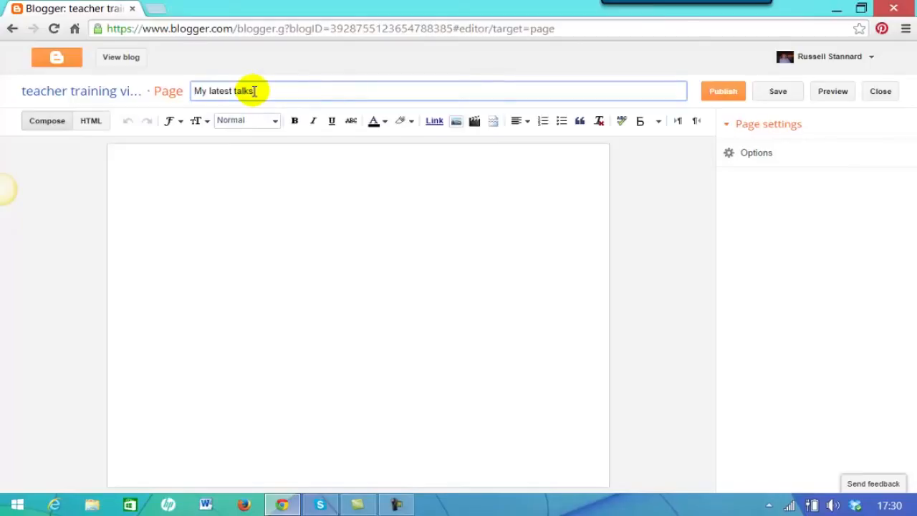
Fill the page body with six lines of placeholder text and publish the page.
click(197, 189)
text(sdjf sjf fd)
key(Return)
text(fjsdf ljsdf lsfj)
key(Return)
text(dsfjdfljsda fs fjs adfjsldfjsdlfj)
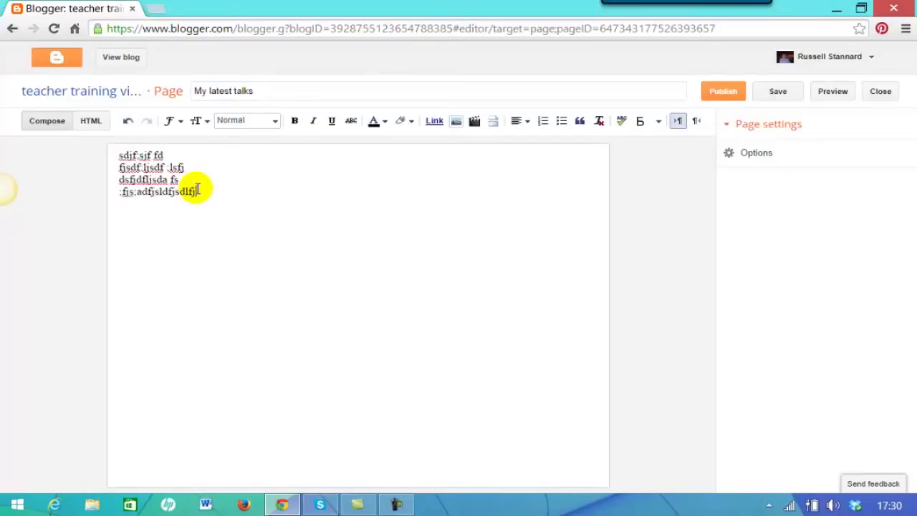
key(Return)
text(jf dsljfjsdl fjsd)
key(Return)
text(lfja lldfjl fjl;fjas)
key(Return)
text(;aslfjsd;lfjldsjf;ldjfd)
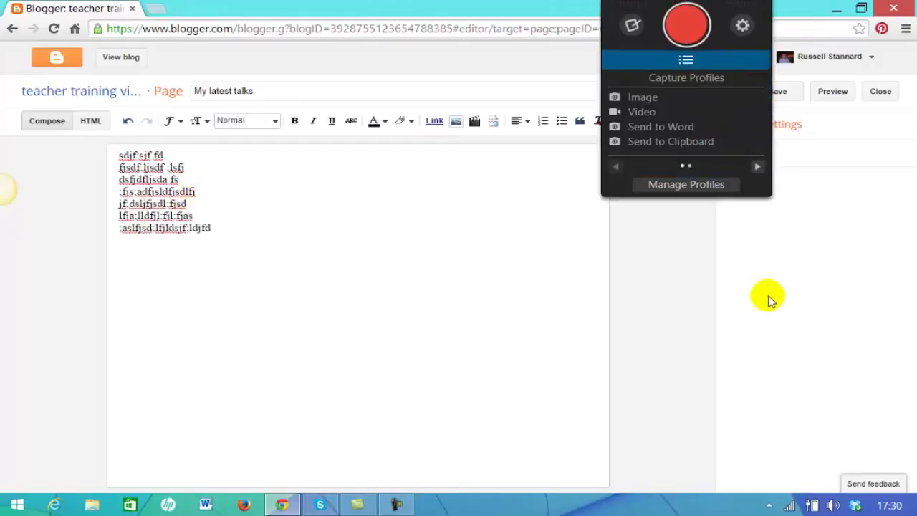
click(724, 94)
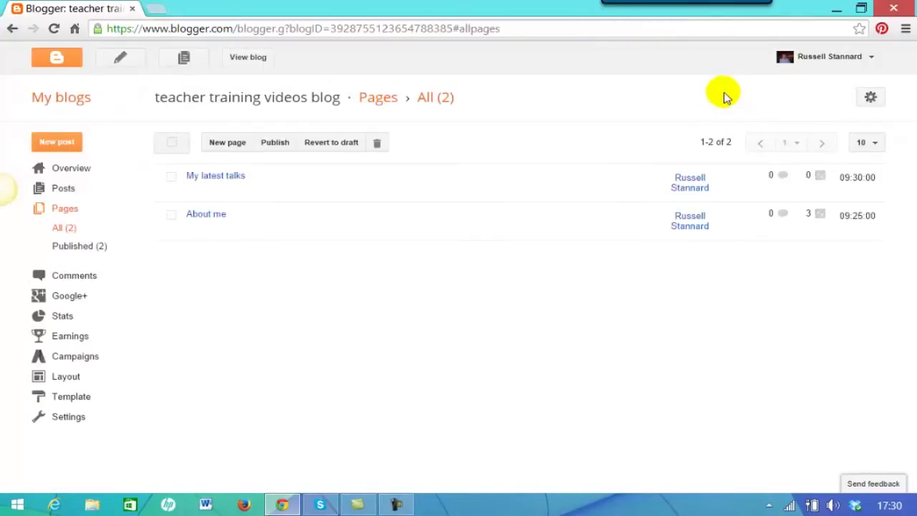
View the live blog and open Configure Page List from the page-tab wrench icon.
mouse_move(180, 176)
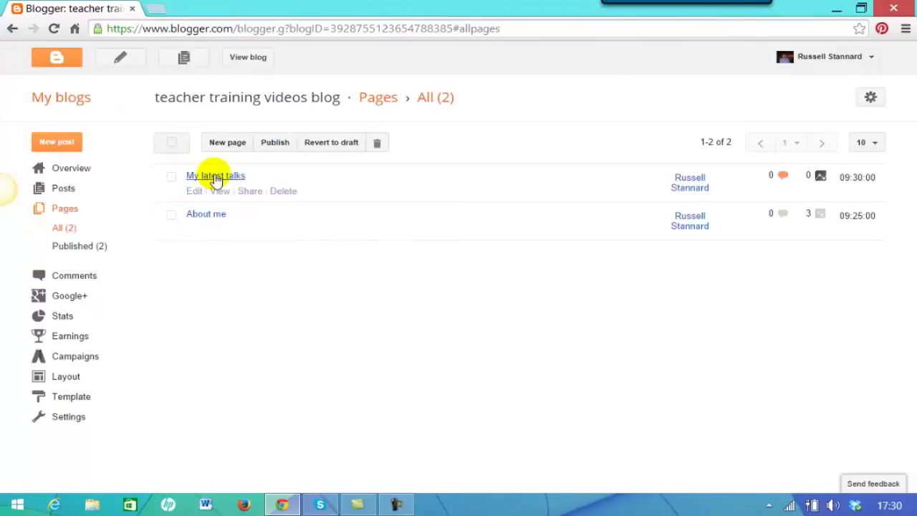
mouse_move(191, 225)
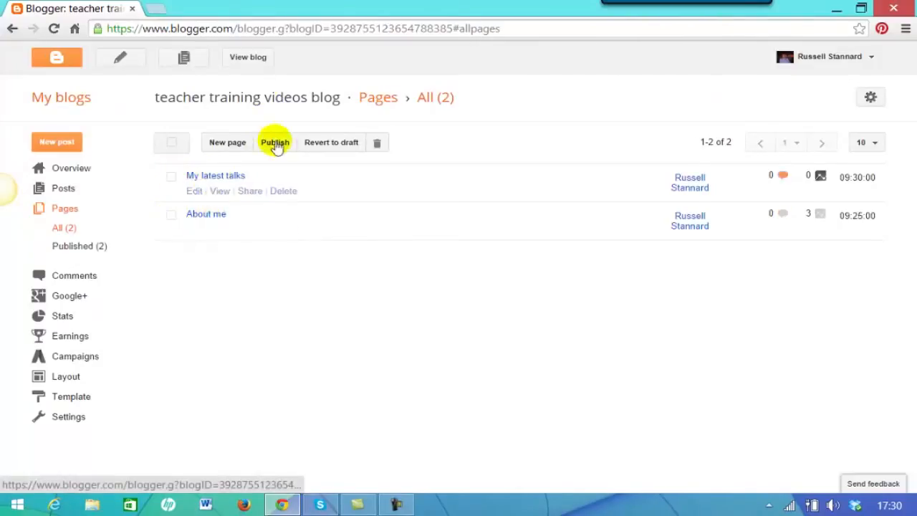
click(246, 58)
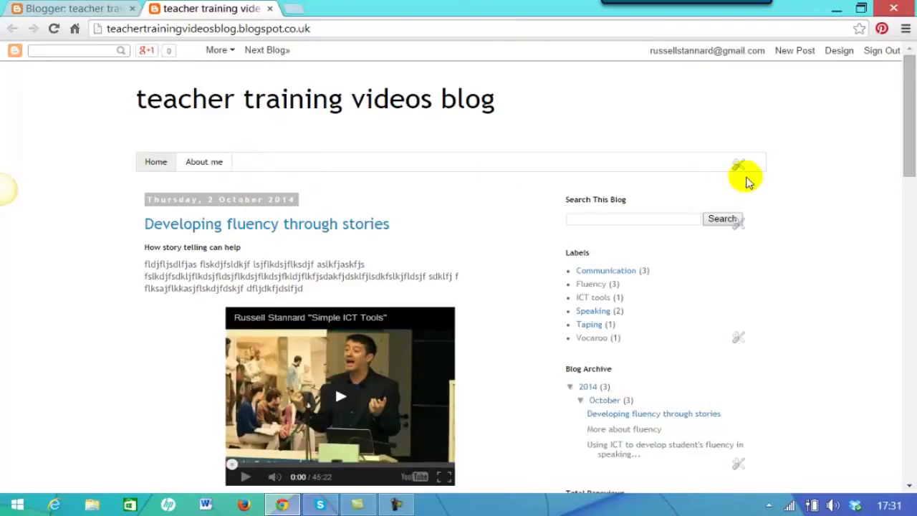
click(739, 166)
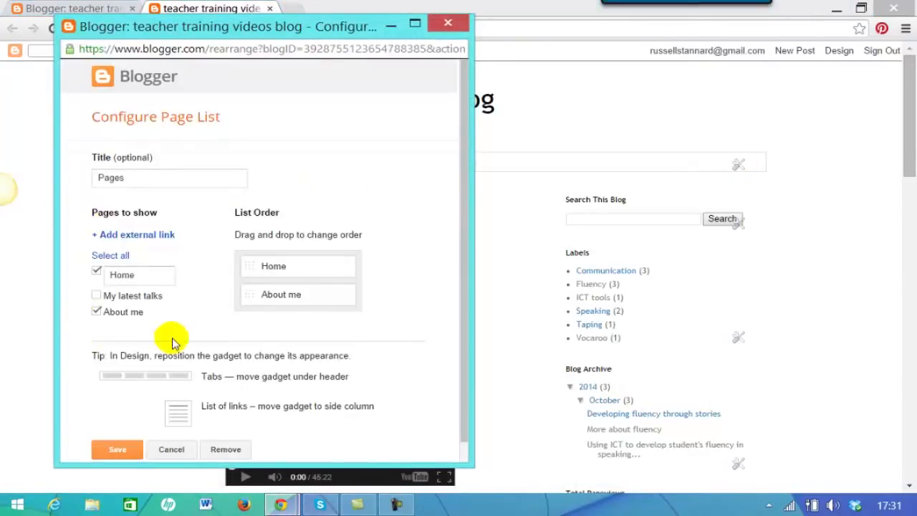
Tick My latest talks in Configure Page List, reorder the tabs, and save the page list.
click(96, 296)
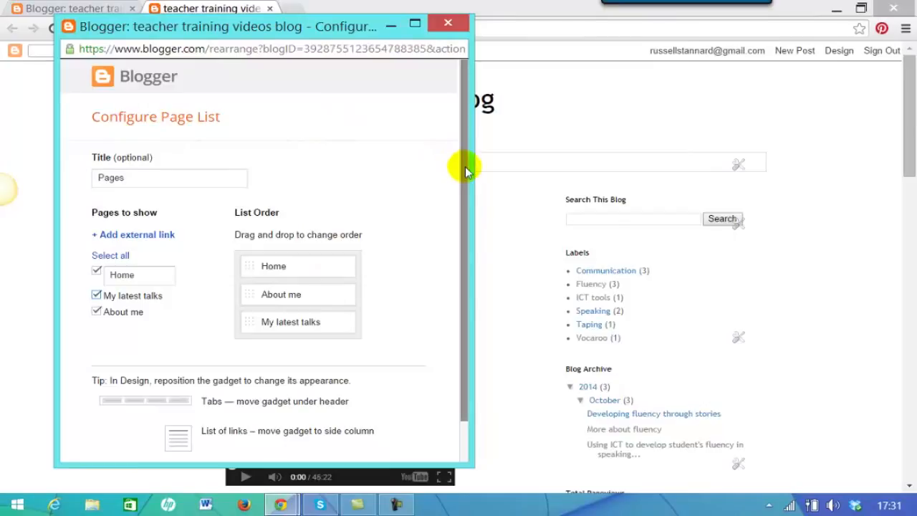
drag(467, 180, 467, 261)
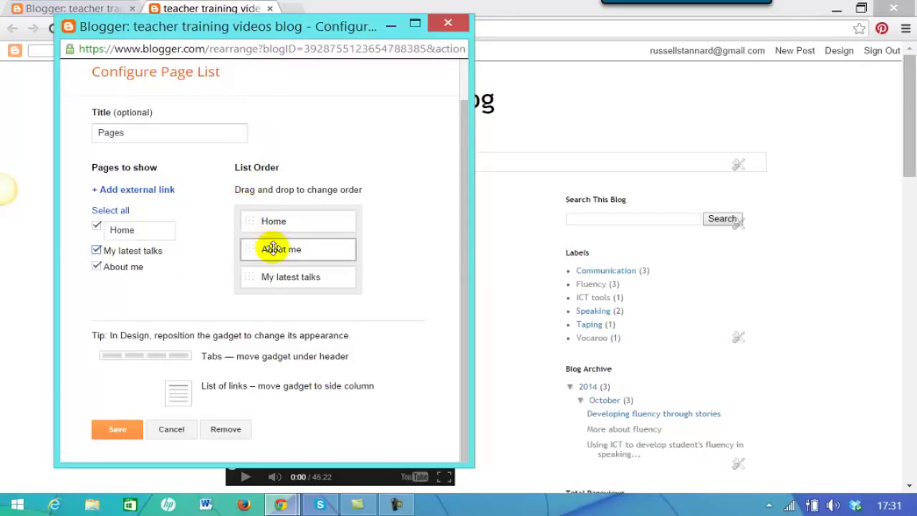
drag(273, 248, 285, 282)
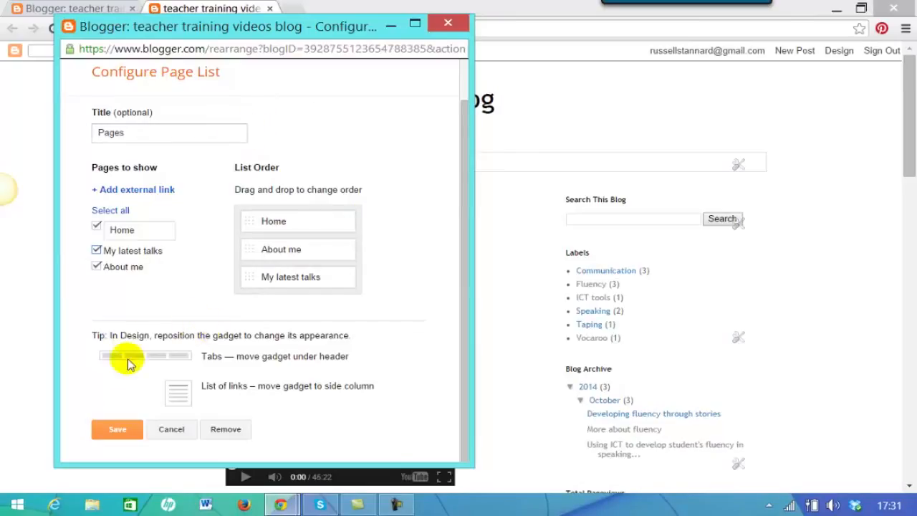
click(118, 430)
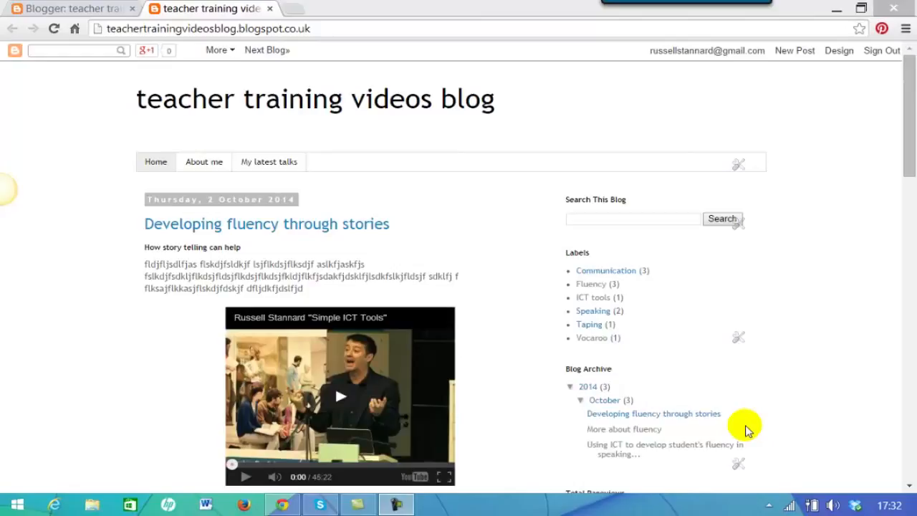
Go from the dashboard to My blogs and open the teacher training videos blog's settings.
click(86, 10)
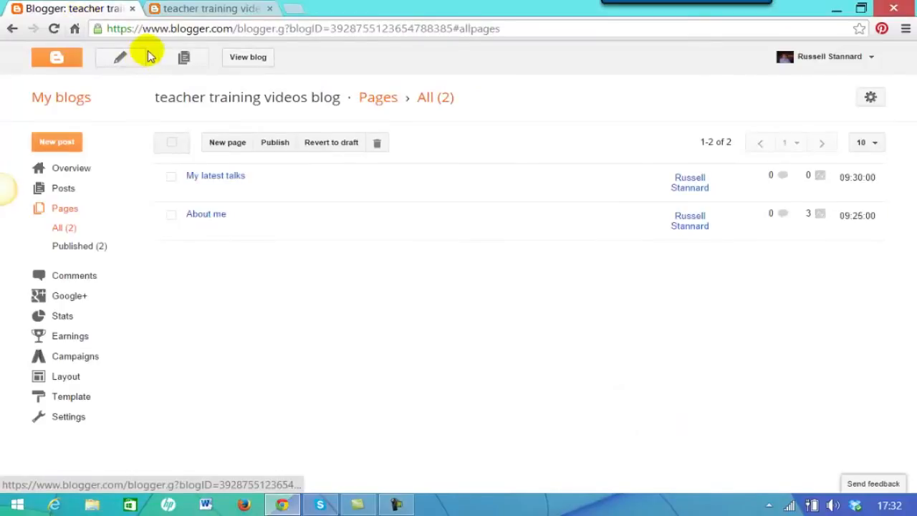
click(66, 99)
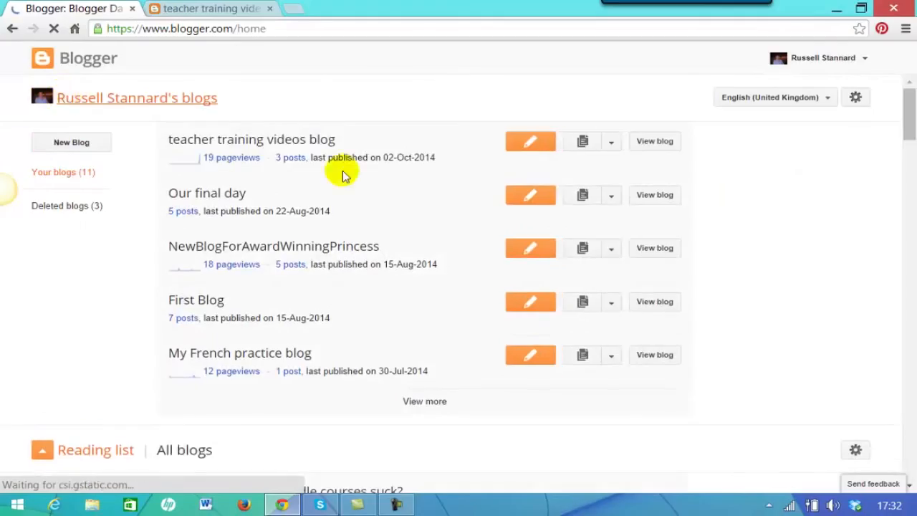
click(613, 141)
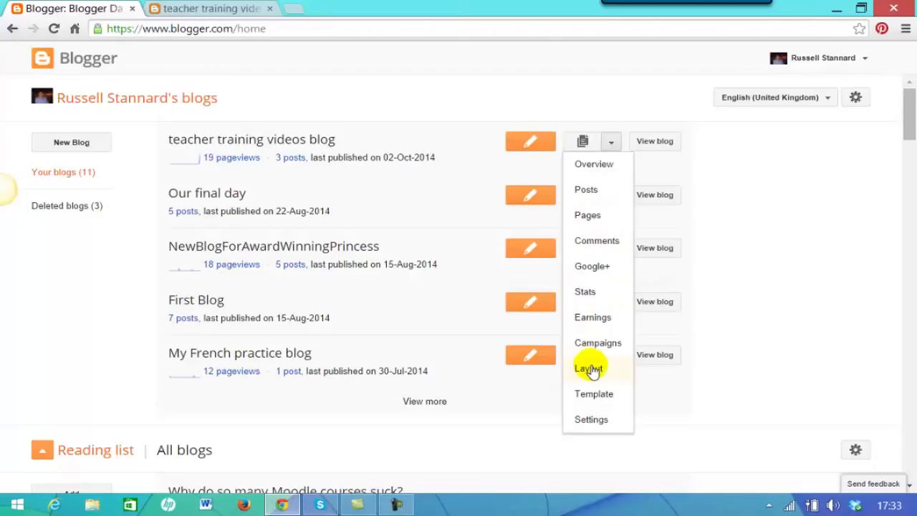
click(584, 424)
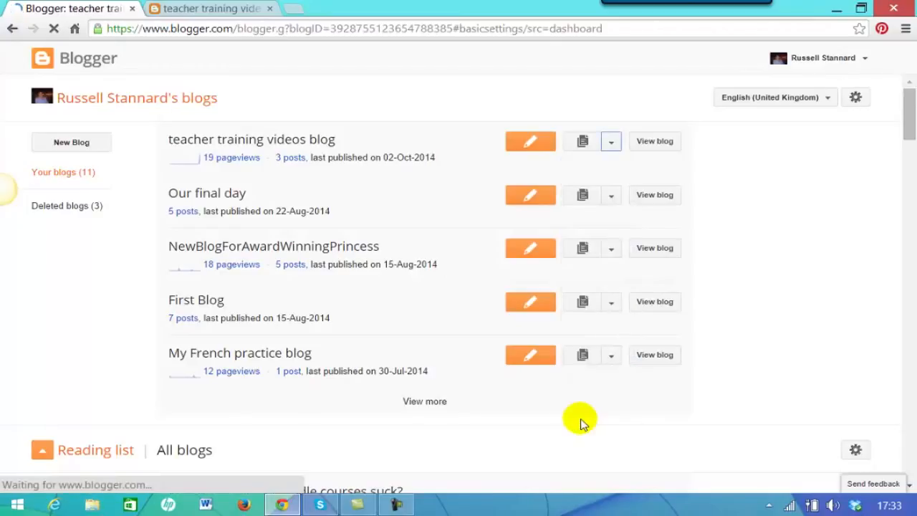
Check the Other settings section, then reopen the blog's Basic settings.
drag(912, 169, 912, 237)
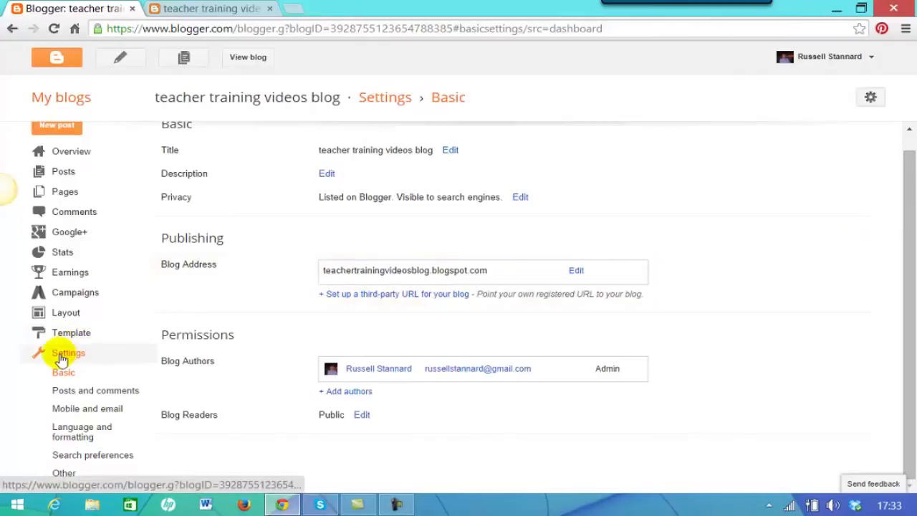
click(64, 473)
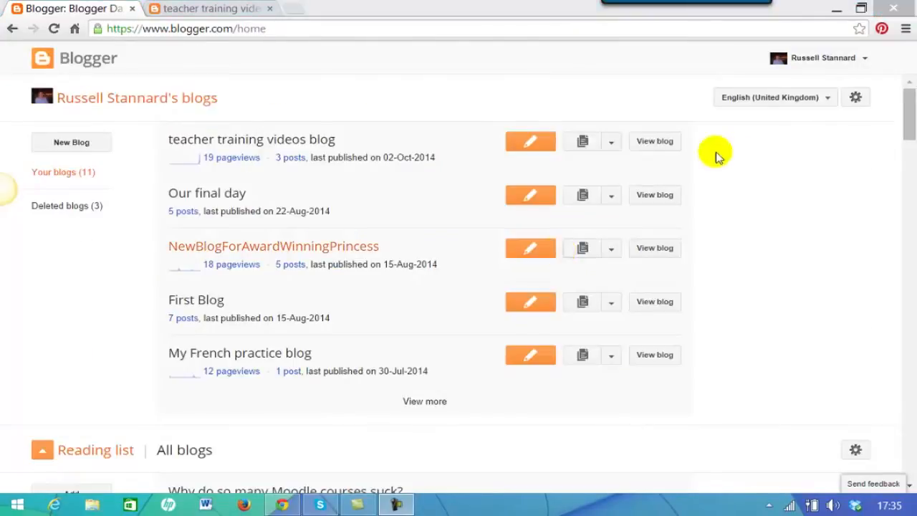
click(611, 142)
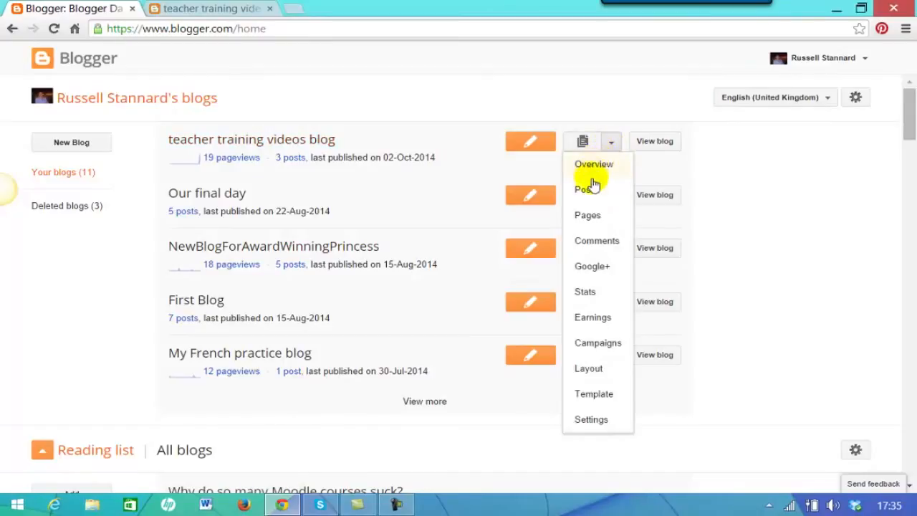
click(592, 419)
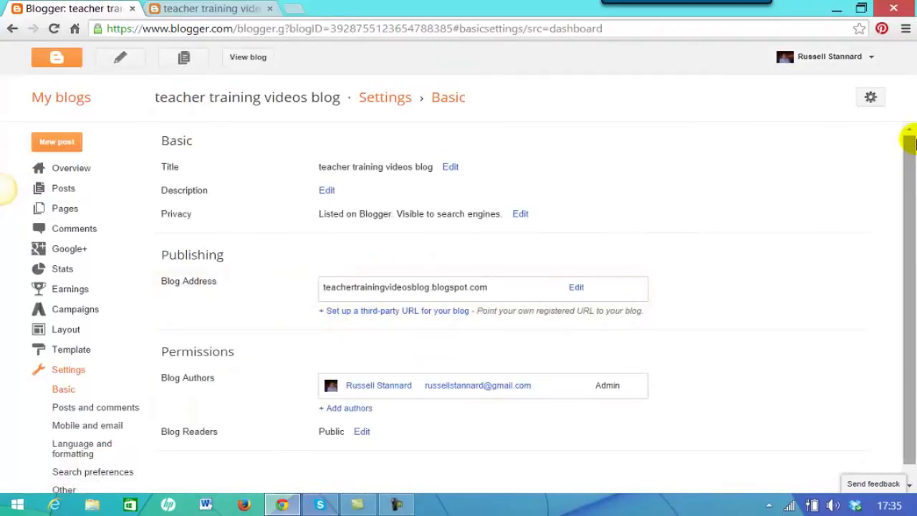
Start and cancel a Description edit, then open the blog's Privacy settings for editing.
drag(910, 144, 911, 162)
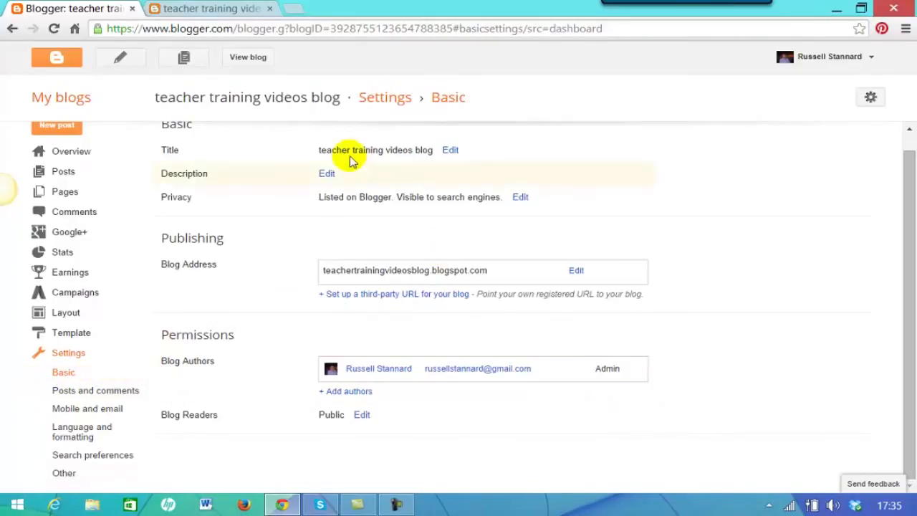
click(326, 173)
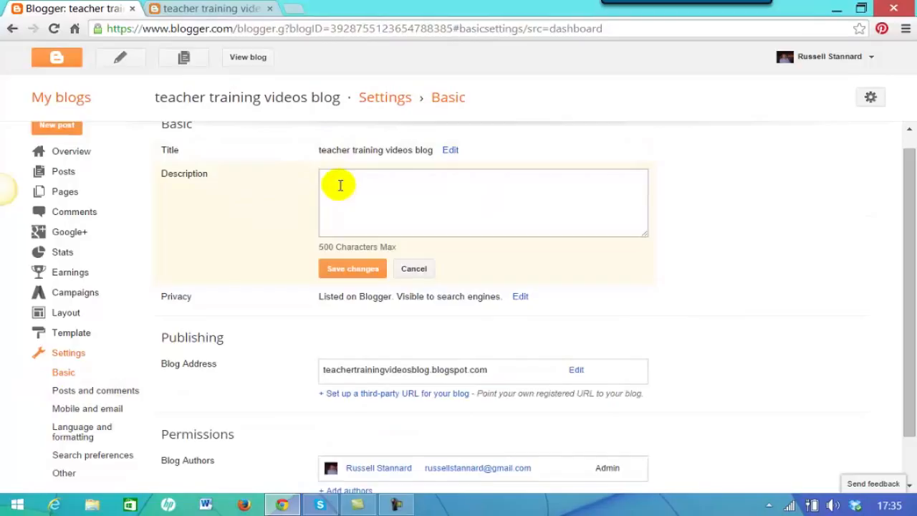
click(335, 186)
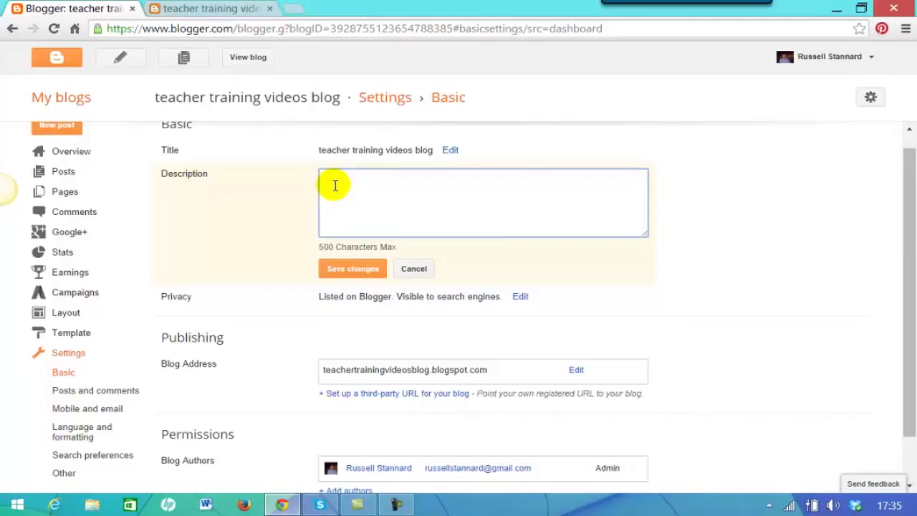
drag(903, 192, 908, 217)
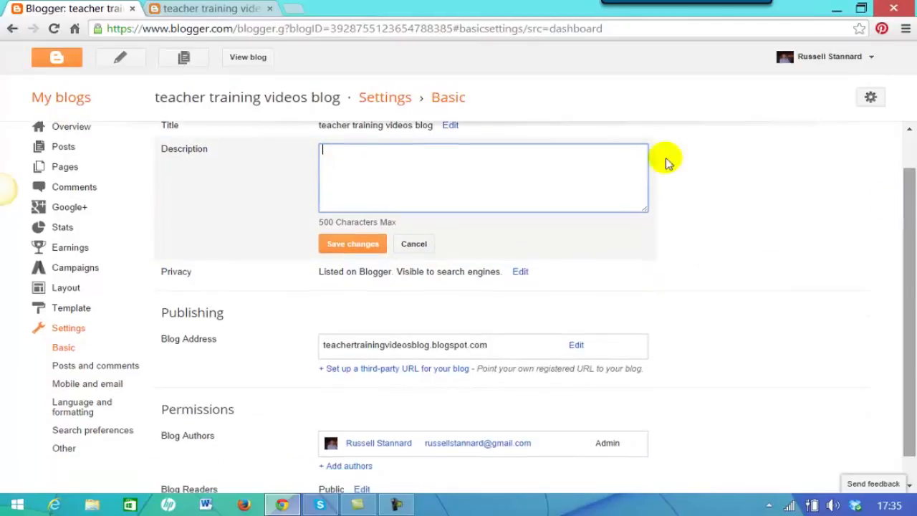
click(409, 244)
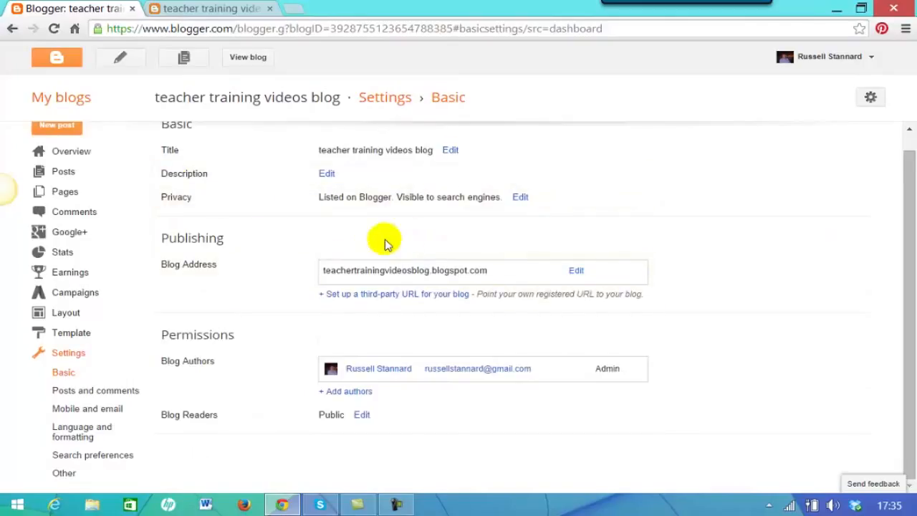
click(521, 196)
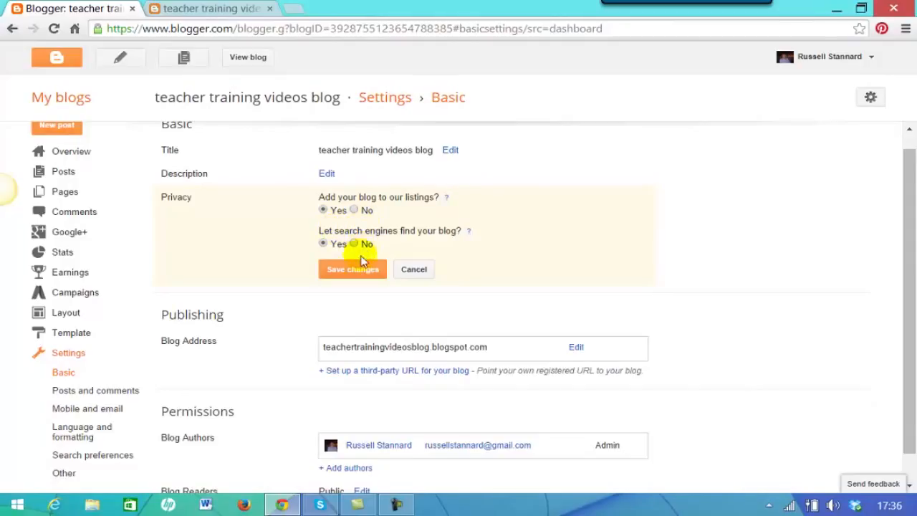
drag(903, 194, 904, 218)
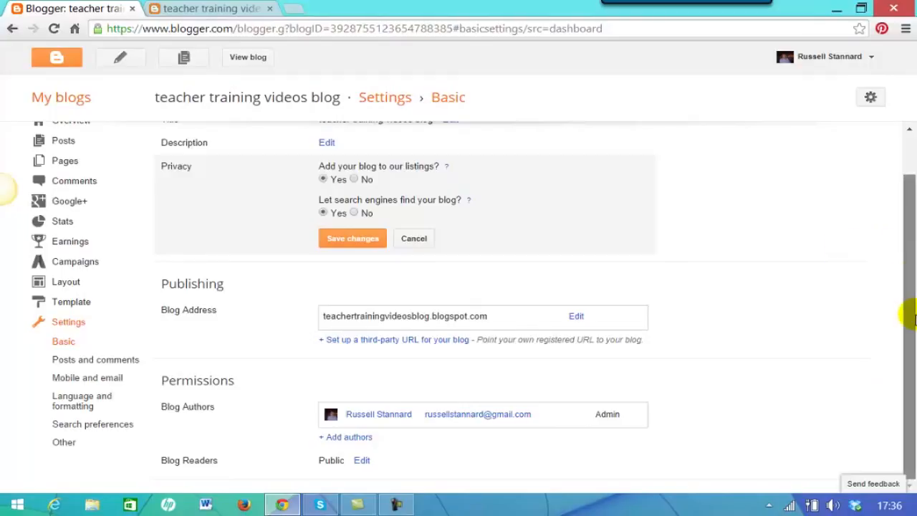
Enter the second author's e-mail address under Permissions and send the author invitation.
click(349, 437)
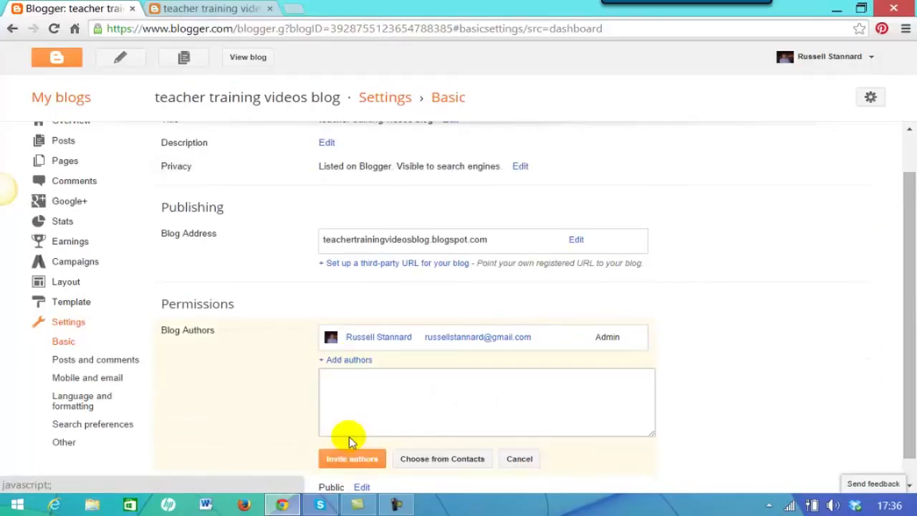
click(371, 393)
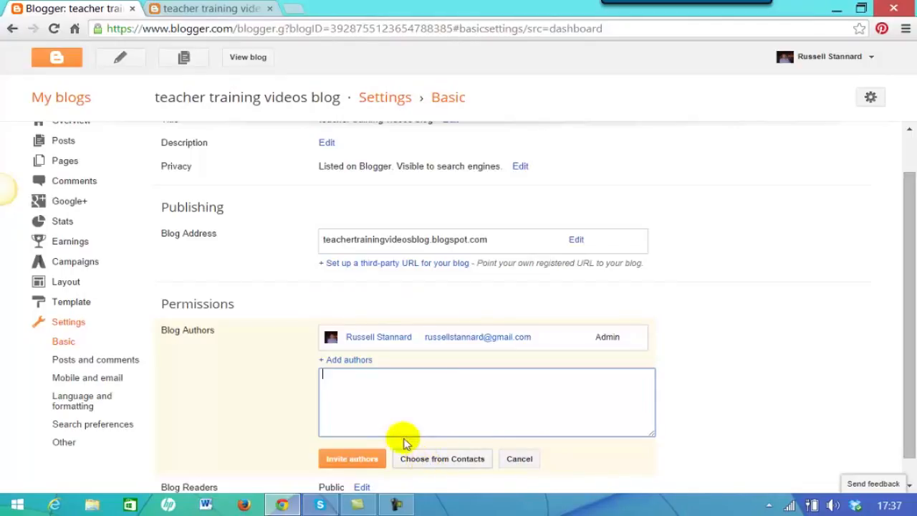
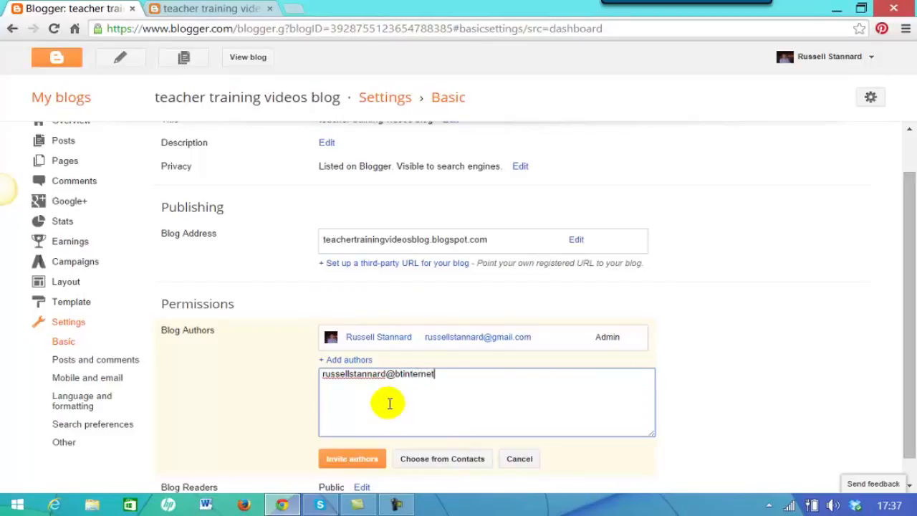
drag(909, 281, 909, 340)
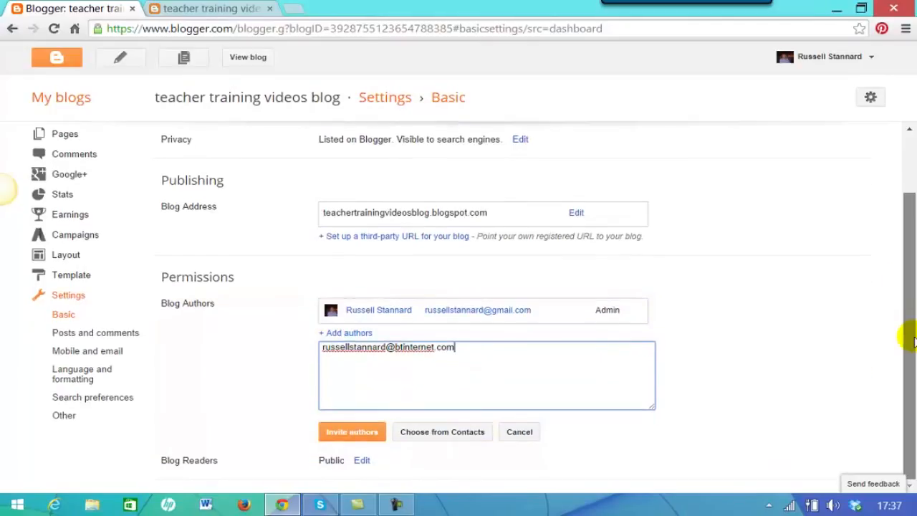
click(344, 434)
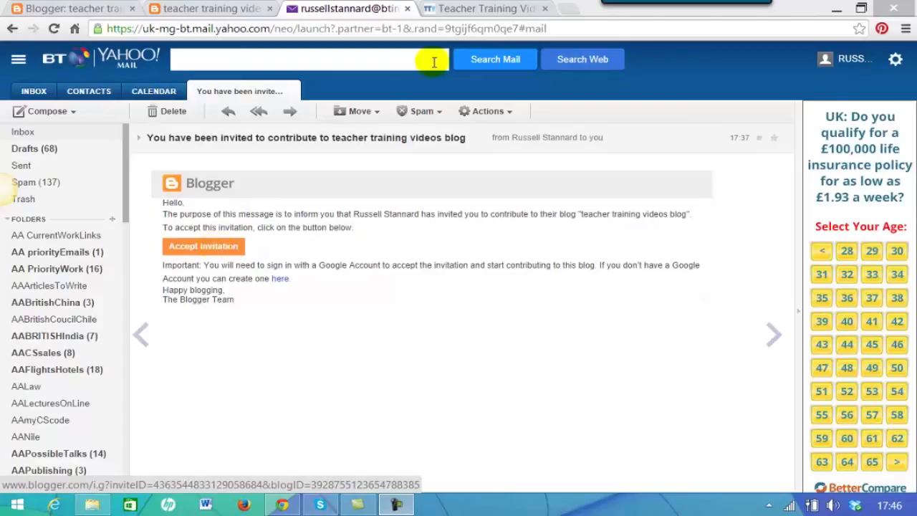
Switch to the Teacher Training Videos Blogs & Wikis page and click its search box.
click(463, 10)
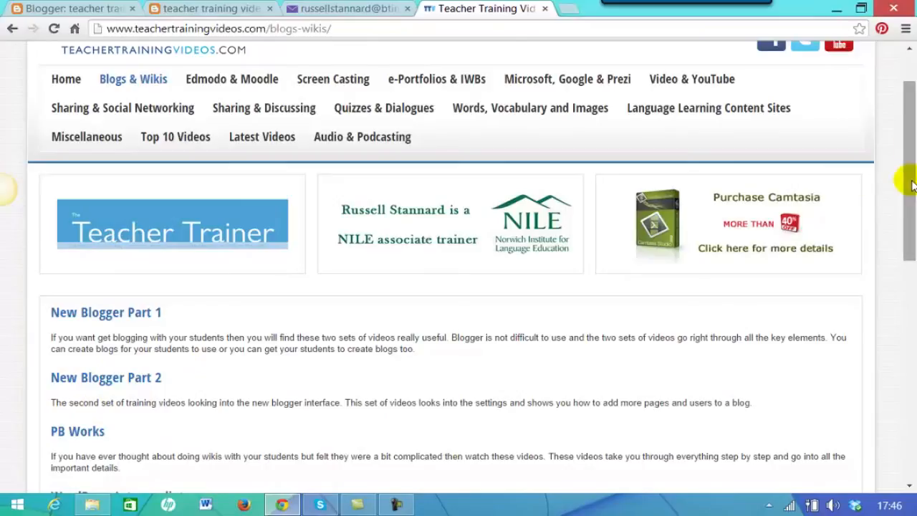
drag(907, 180, 886, 74)
click(756, 72)
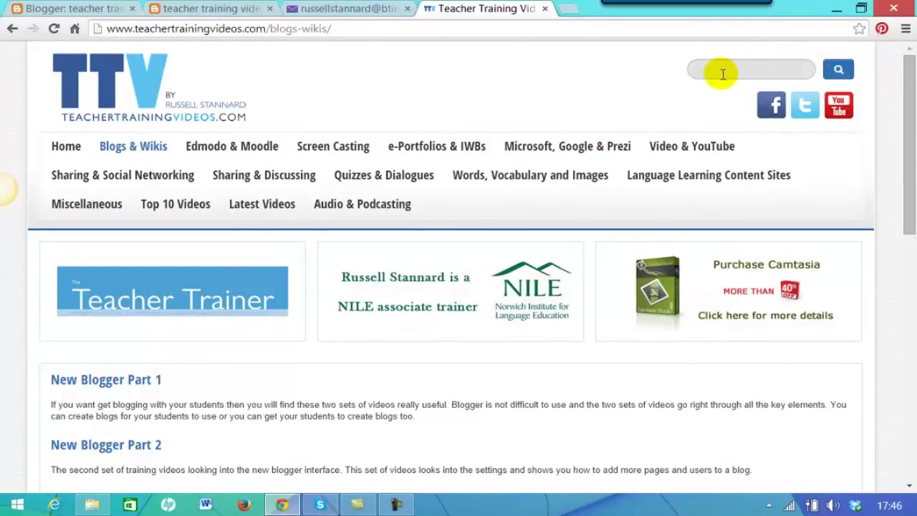